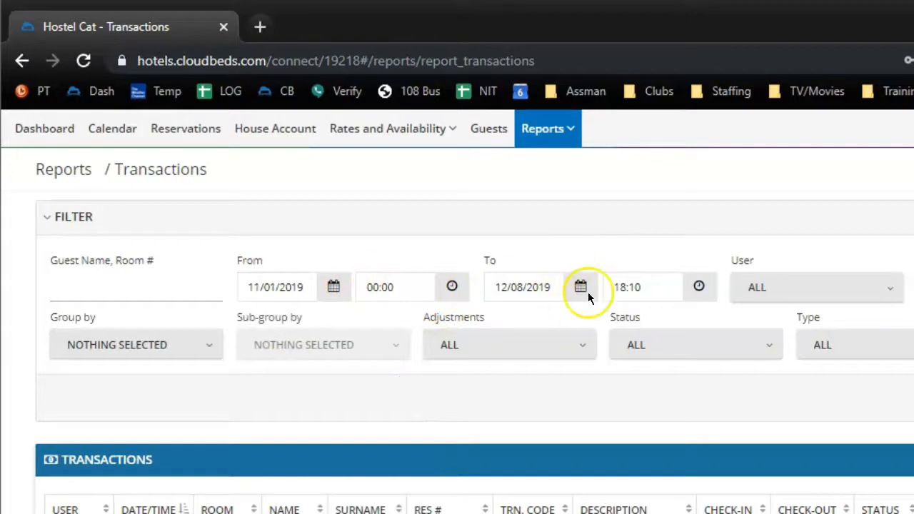
Set the transactions report's end date and time to 11/30/2019 at 23:59.
{"action": "left_click", "coordinate": [583, 289]}
{"action": "left_click", "coordinate": [500, 317]}
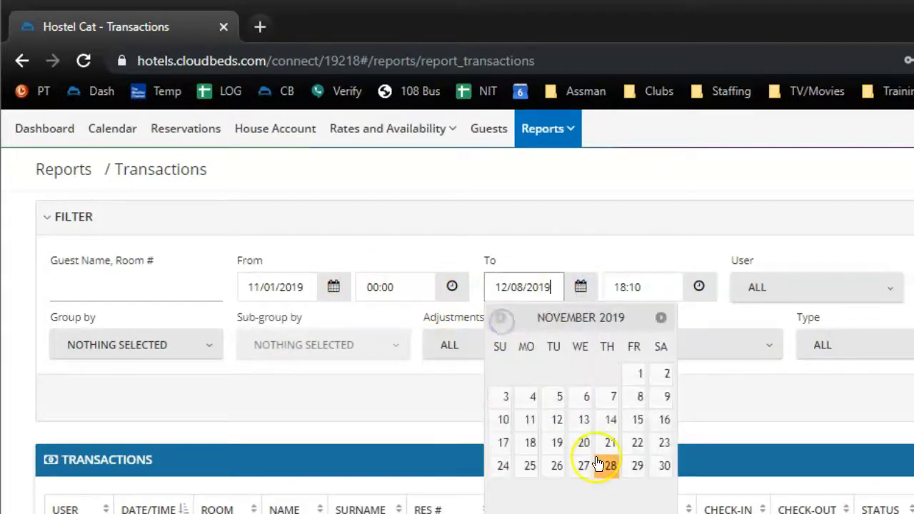
{"action": "left_click", "coordinate": [664, 468]}
{"action": "left_click", "coordinate": [625, 287]}
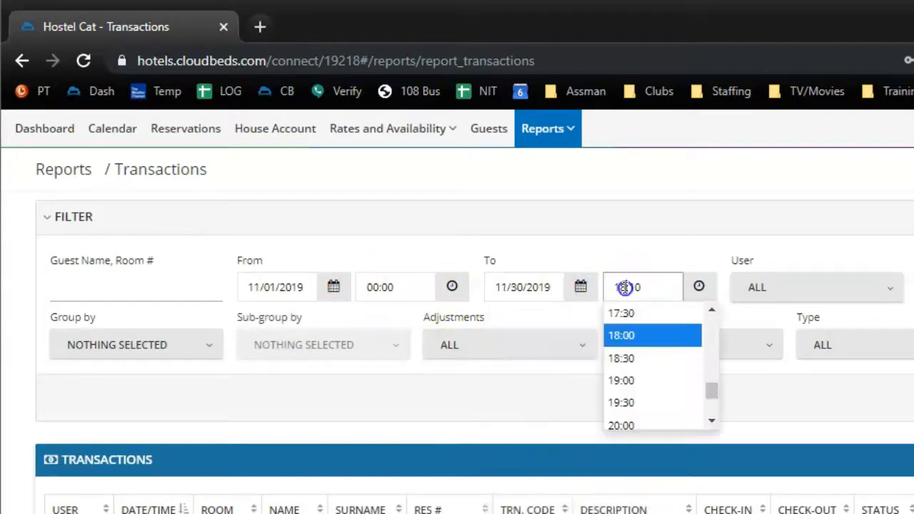
{"action": "type", "text": "23:"}
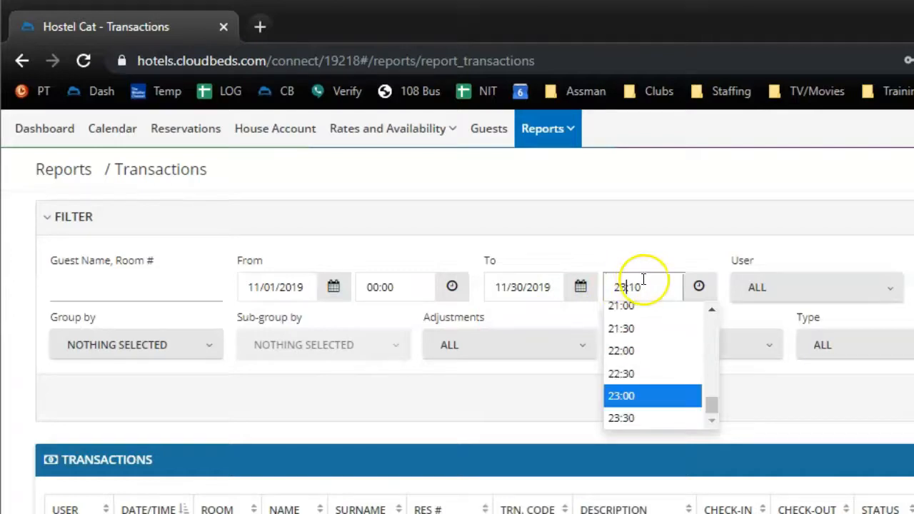
{"action": "type", "text": "59"}
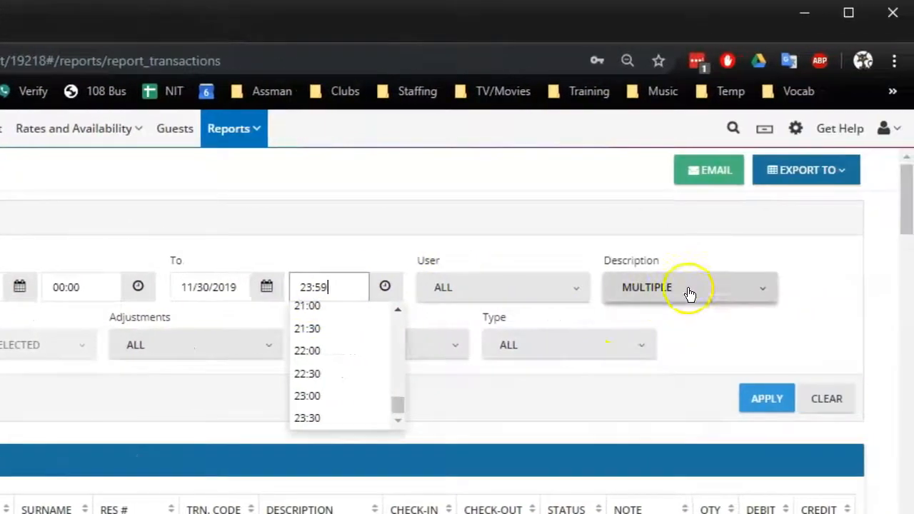
Limit the Description filter to Credit Card, Cash and "CHAN ONLY Portal Payment - No Receipt", with all debits and other credits deselected.
{"action": "left_click", "coordinate": [689, 294]}
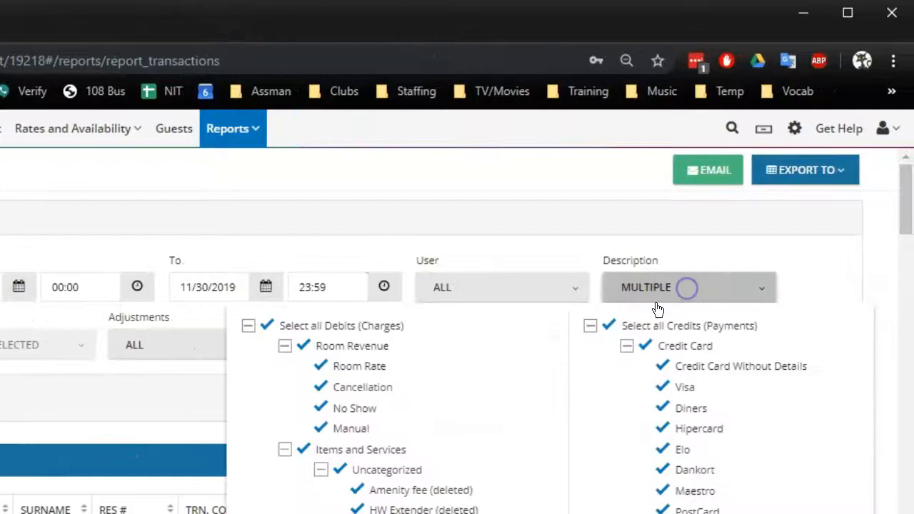
{"action": "left_click", "coordinate": [268, 326]}
{"action": "left_click", "coordinate": [608, 326]}
{"action": "left_click", "coordinate": [648, 347]}
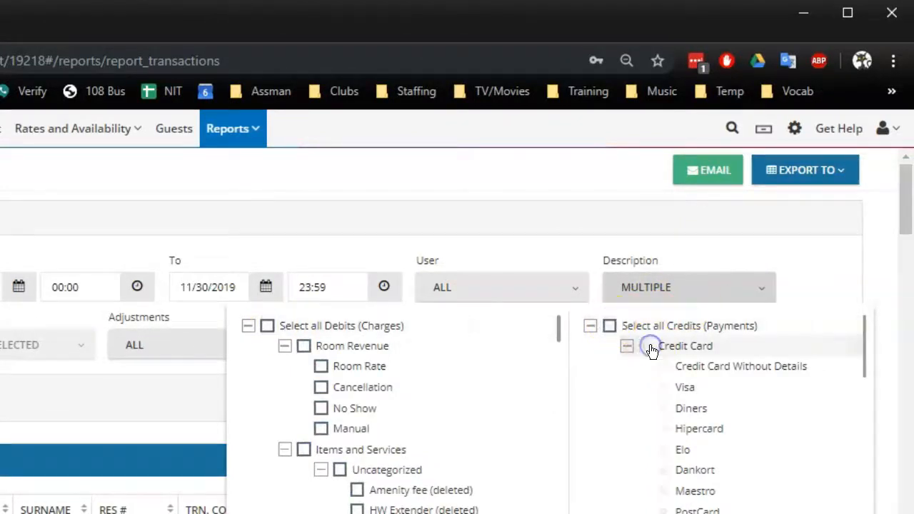
{"action": "scroll", "coordinate": [760, 389], "scroll_direction": "down", "scroll_amount": 3}
{"action": "scroll", "coordinate": [760, 396], "scroll_direction": "down", "scroll_amount": 2}
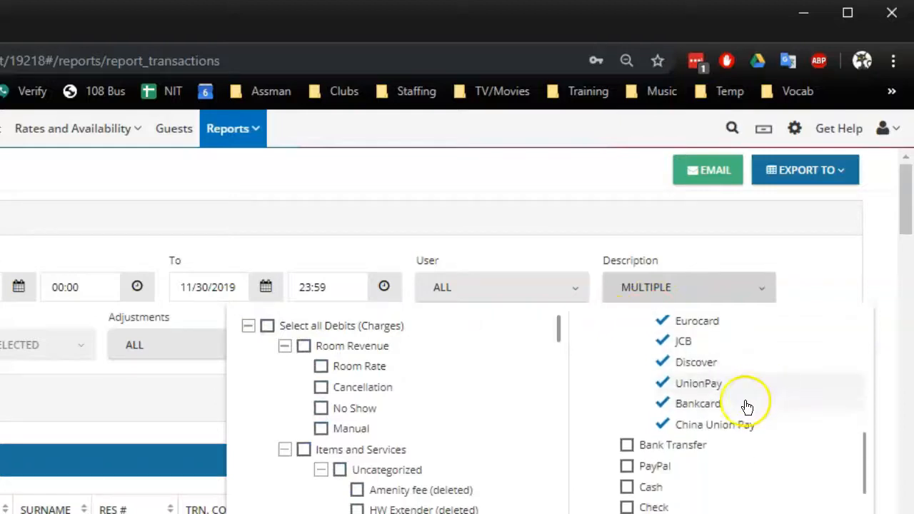
{"action": "left_click", "coordinate": [626, 487]}
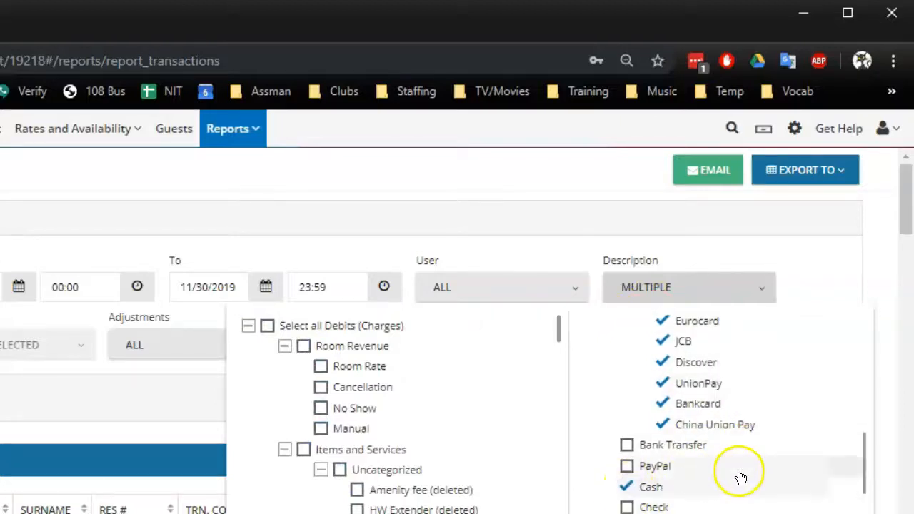
{"action": "scroll", "coordinate": [738, 475], "scroll_direction": "down", "scroll_amount": 5}
{"action": "left_click", "coordinate": [619, 495]}
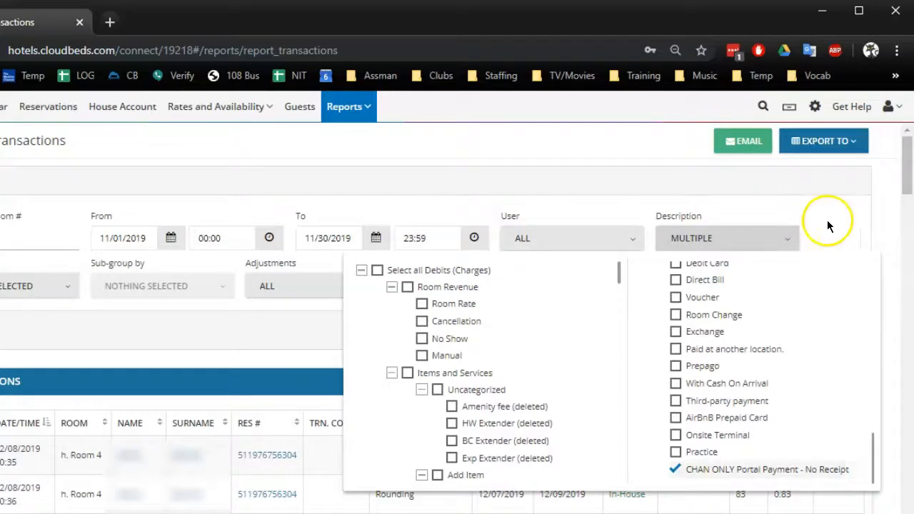
Apply the report filter and go to the grand total at the end of the transactions.
{"action": "left_click", "coordinate": [866, 235]}
{"action": "left_click", "coordinate": [796, 333]}
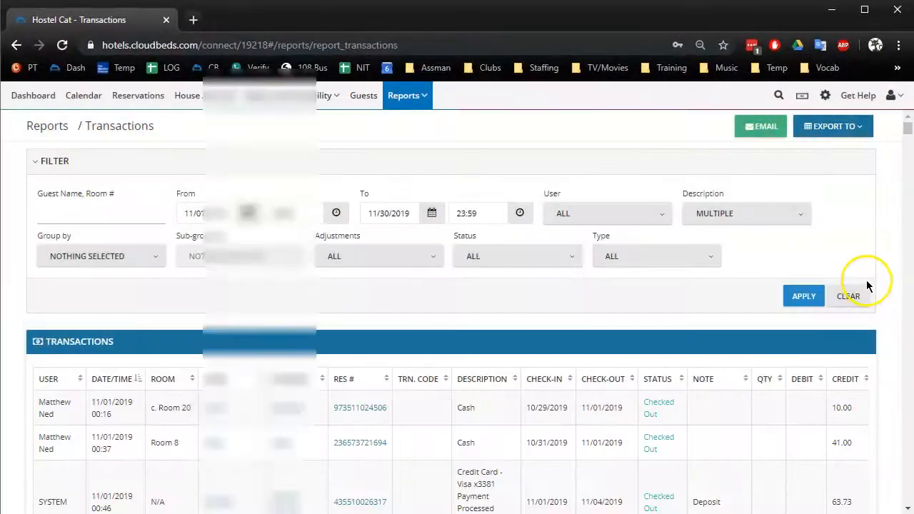
{"action": "scroll", "coordinate": [866, 285], "scroll_direction": "down", "scroll_amount": 15}
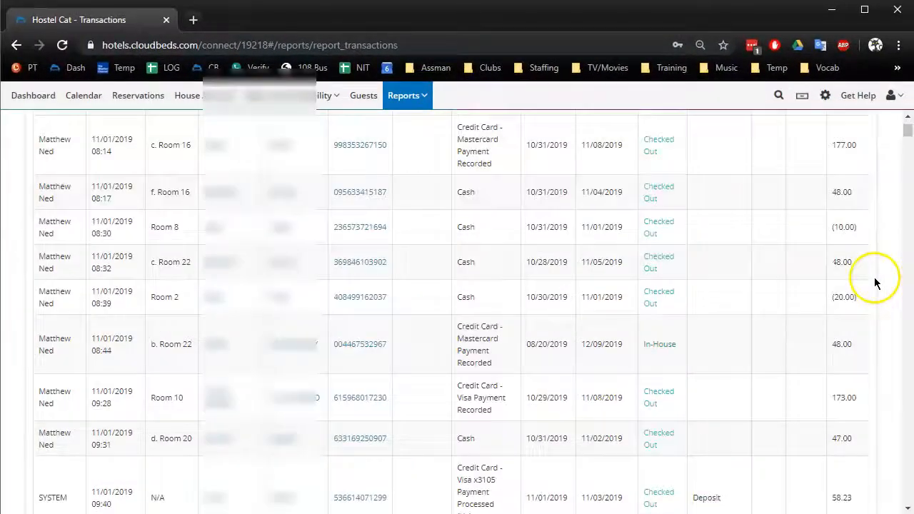
{"action": "left_click_drag", "start_coordinate": [908, 143], "coordinate": [906, 495]}
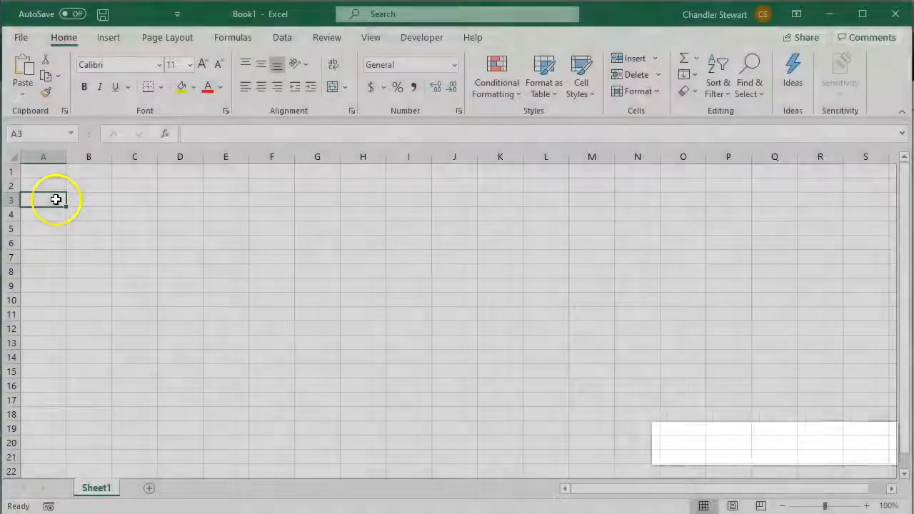
Switch to the Excel workbook and enter 45000 in A3 with the label "Cach and cc totals" in B3.
{"action": "type", "text": "45000"}
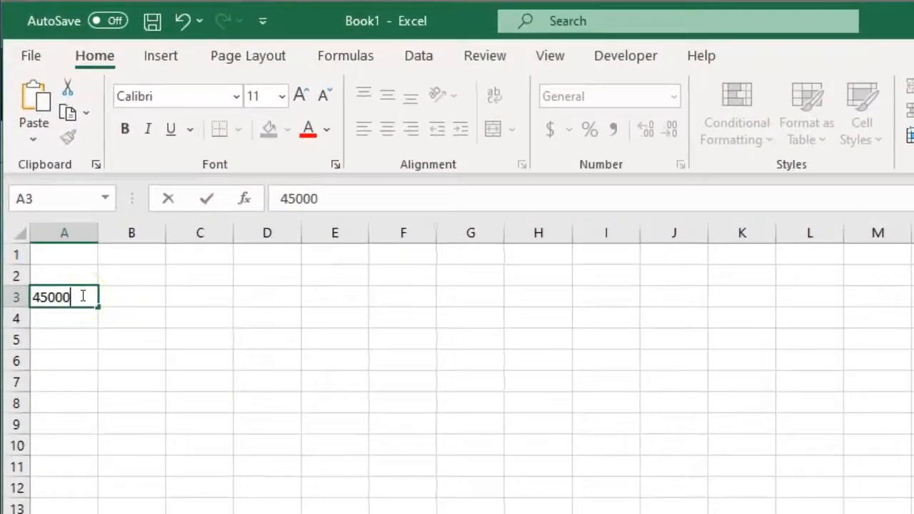
{"action": "key", "text": "Tab"}
{"action": "type", "text": "C"}
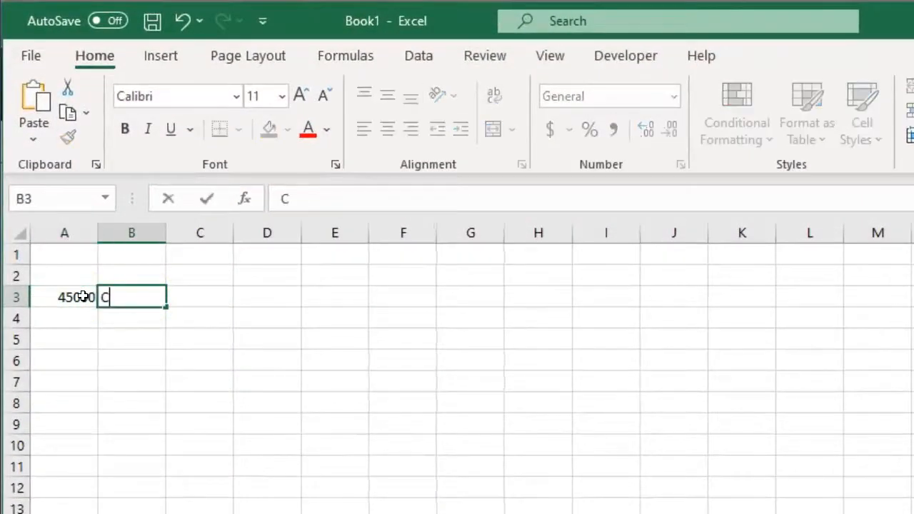
{"action": "type", "text": "ach and cc totals"}
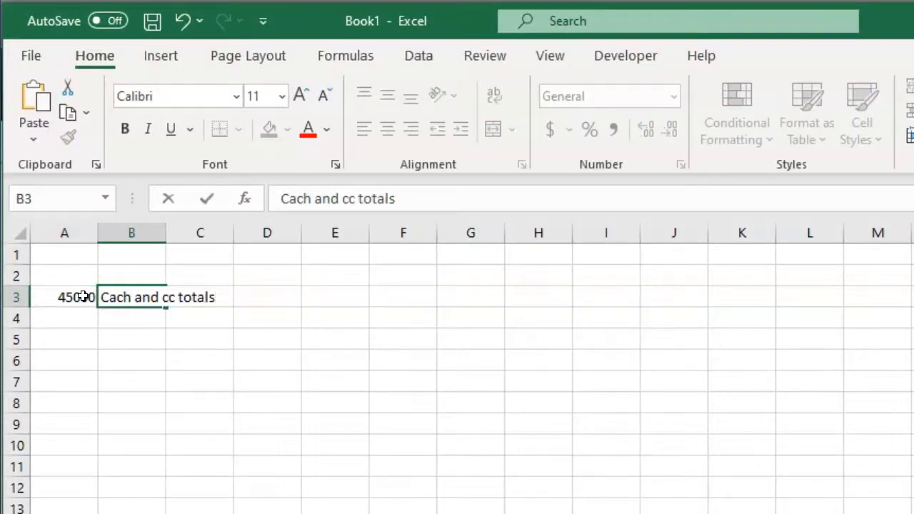
{"action": "key", "text": "Return"}
{"action": "key", "text": "alt"}
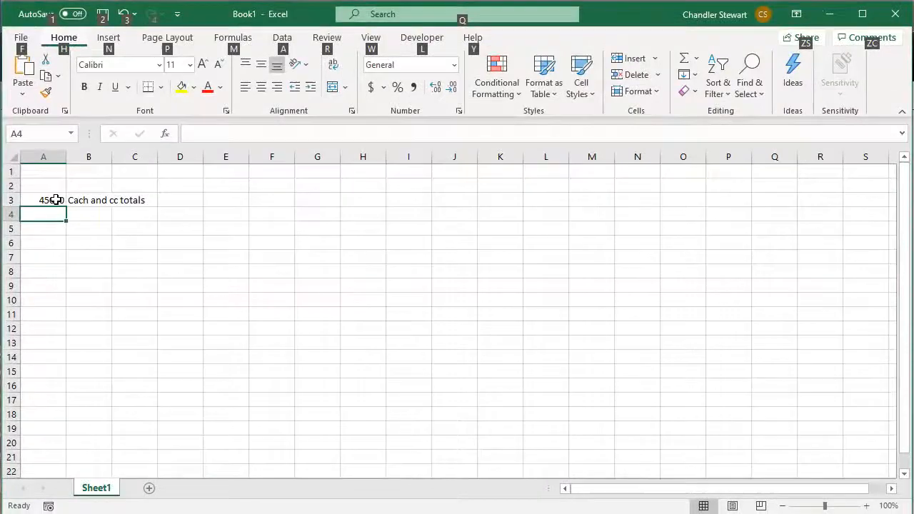
Rename Sheet1 as "formula" and add a second sheet named "Collected".
{"action": "double_click", "coordinate": [97, 487]}
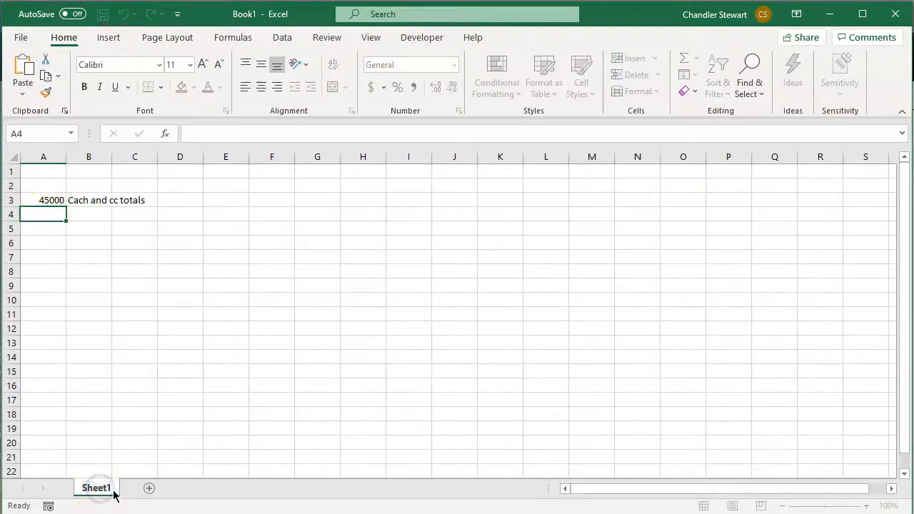
{"action": "type", "text": "formula"}
{"action": "left_click", "coordinate": [148, 487]}
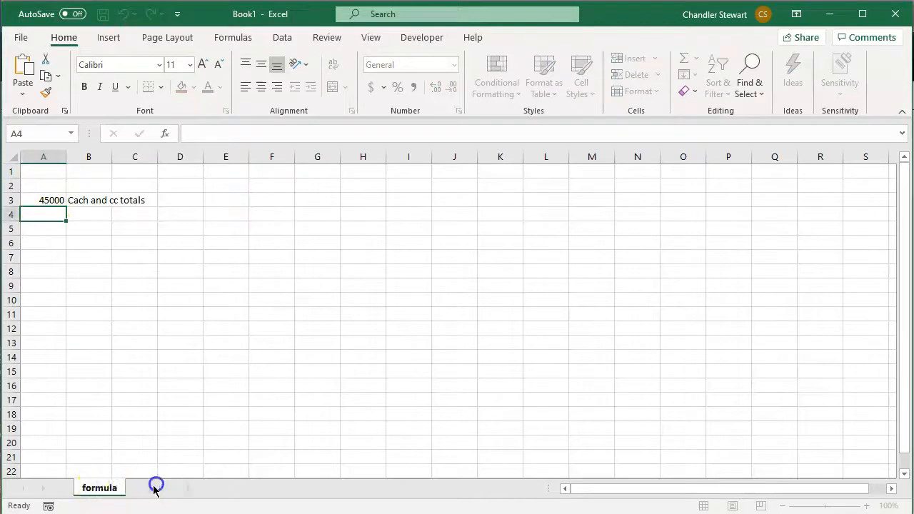
{"action": "double_click", "coordinate": [153, 488]}
{"action": "type", "text": "Collected"}
{"action": "key", "text": "Return"}
{"action": "left_click", "coordinate": [225, 428]}
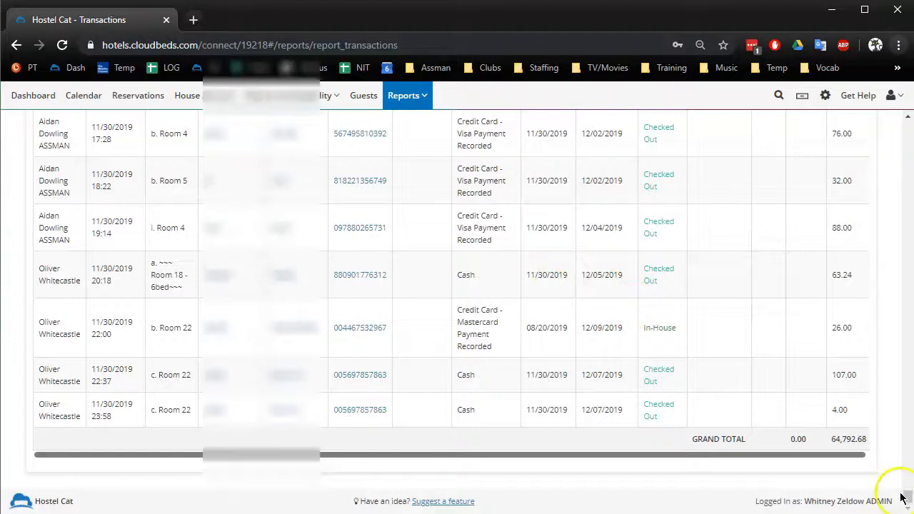
Switch to Cloudbeds, export the filtered transactions report to Excel, and open the downloaded file for editing.
{"action": "scroll", "coordinate": [901, 497], "scroll_direction": "up", "scroll_amount": 15}
{"action": "left_click", "coordinate": [828, 128]}
{"action": "left_click", "coordinate": [822, 173]}
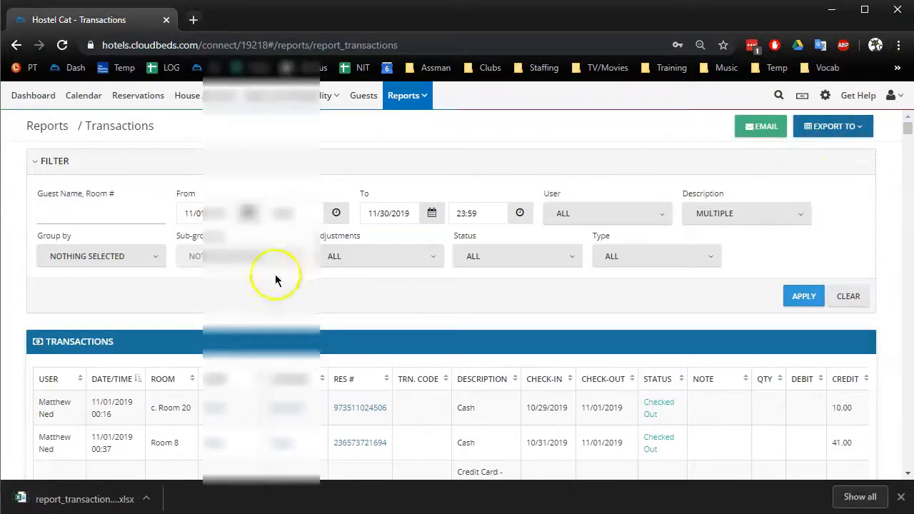
{"action": "left_click", "coordinate": [150, 498]}
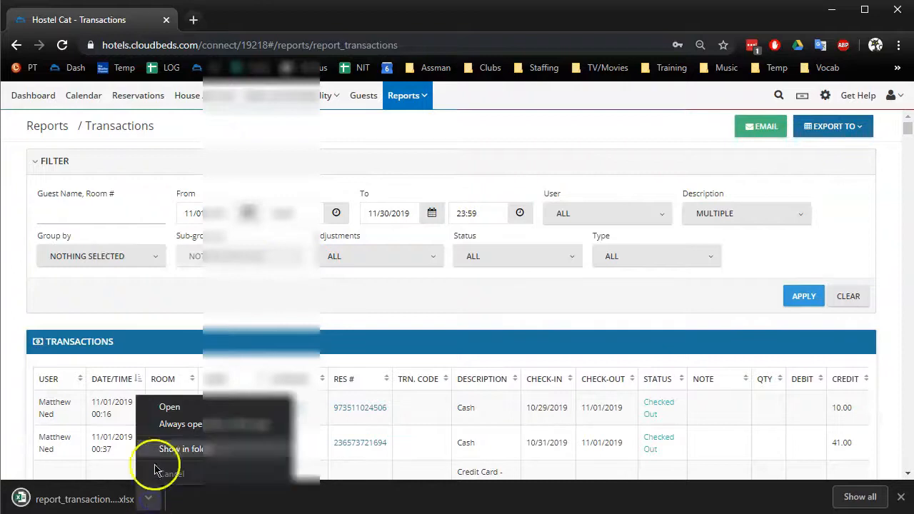
{"action": "left_click", "coordinate": [168, 408]}
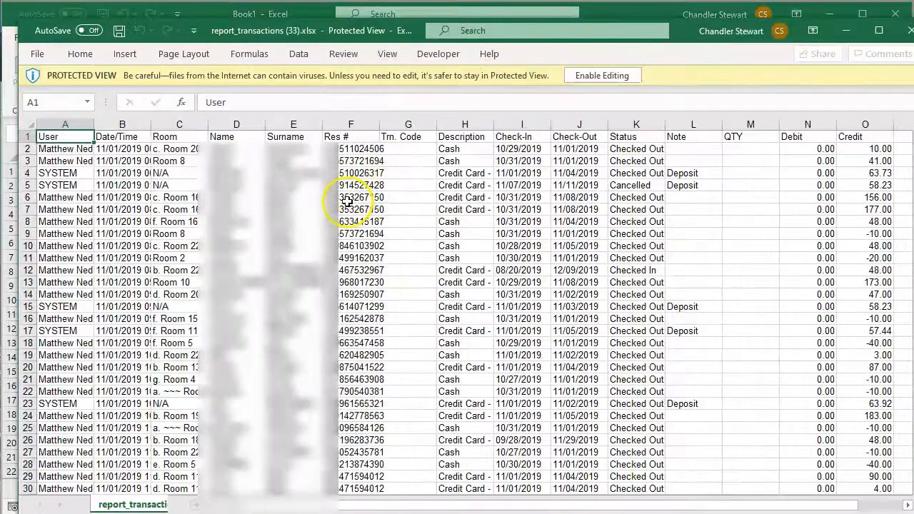
{"action": "left_click", "coordinate": [600, 75]}
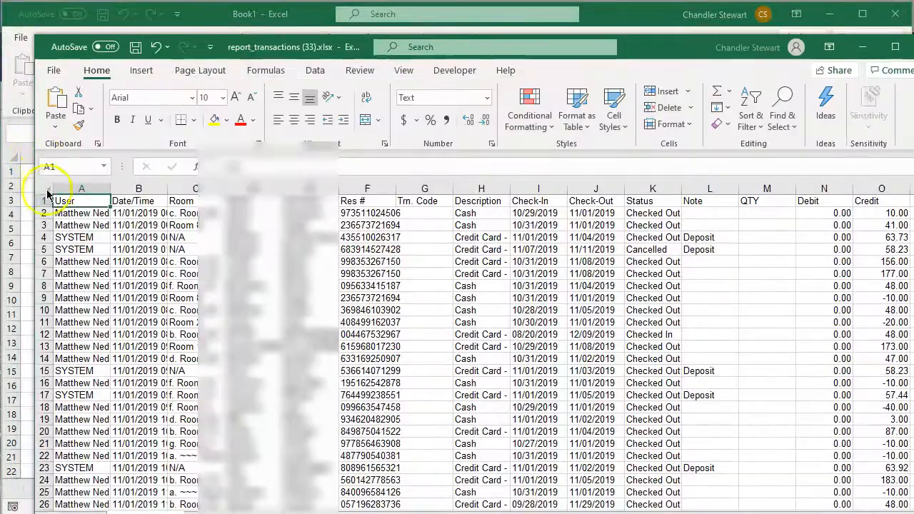
Copy the entire exported report into Book1's Collected sheet starting at A1, and return to the formula sheet.
{"action": "left_click", "coordinate": [46, 187]}
{"action": "key", "text": "ctrl+c"}
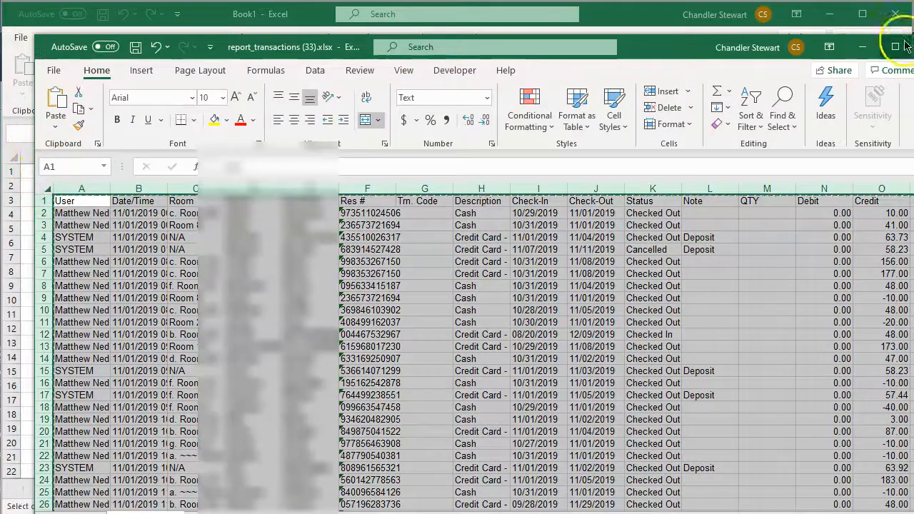
{"action": "left_click", "coordinate": [863, 48]}
{"action": "left_click", "coordinate": [41, 170]}
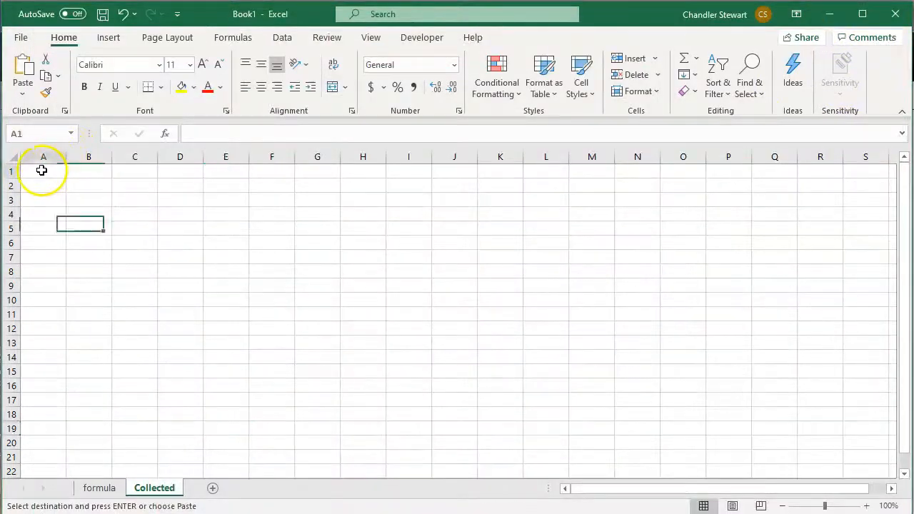
{"action": "key", "text": "ctrl+v"}
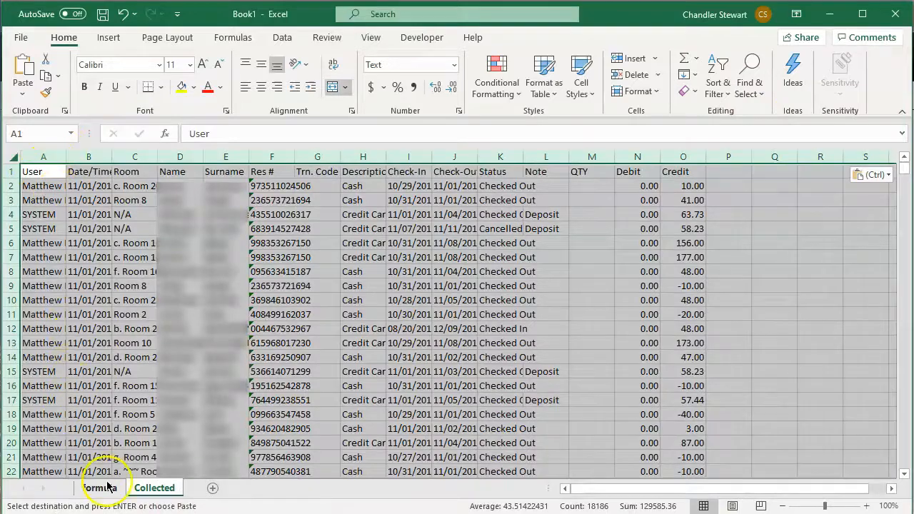
{"action": "left_click", "coordinate": [109, 491]}
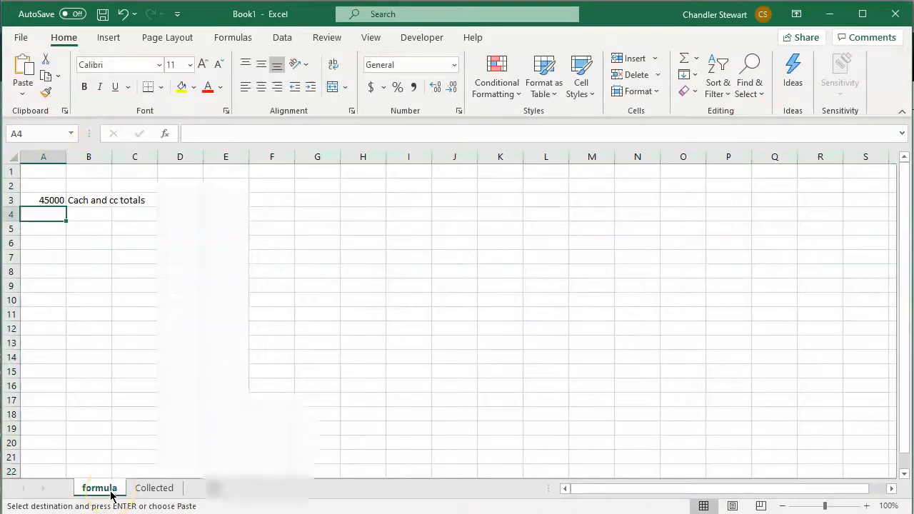
Switch to Cloudbeds and examine the other credit payment types in the report's Description filter.
{"action": "key", "text": "alt+Tab"}
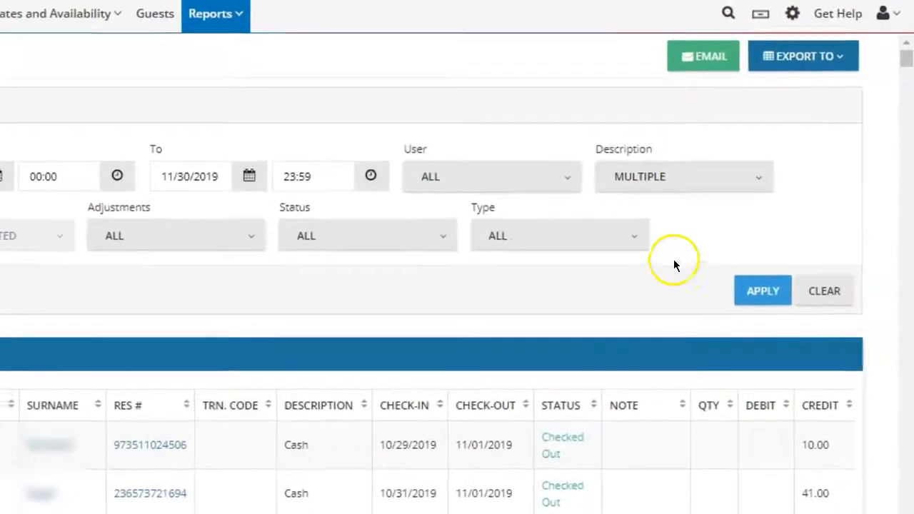
{"action": "left_click", "coordinate": [779, 213]}
{"action": "scroll", "coordinate": [700, 303], "scroll_direction": "up", "scroll_amount": 4}
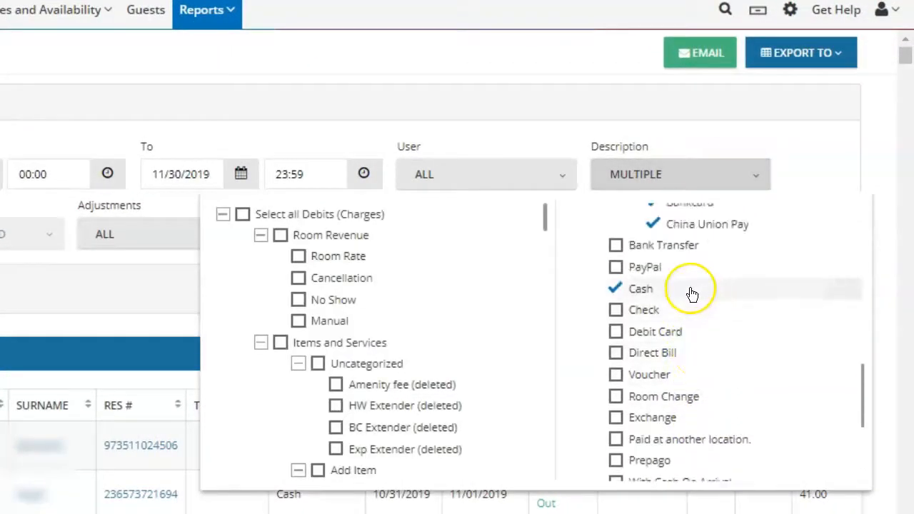
{"action": "scroll", "coordinate": [689, 293], "scroll_direction": "down", "scroll_amount": 2}
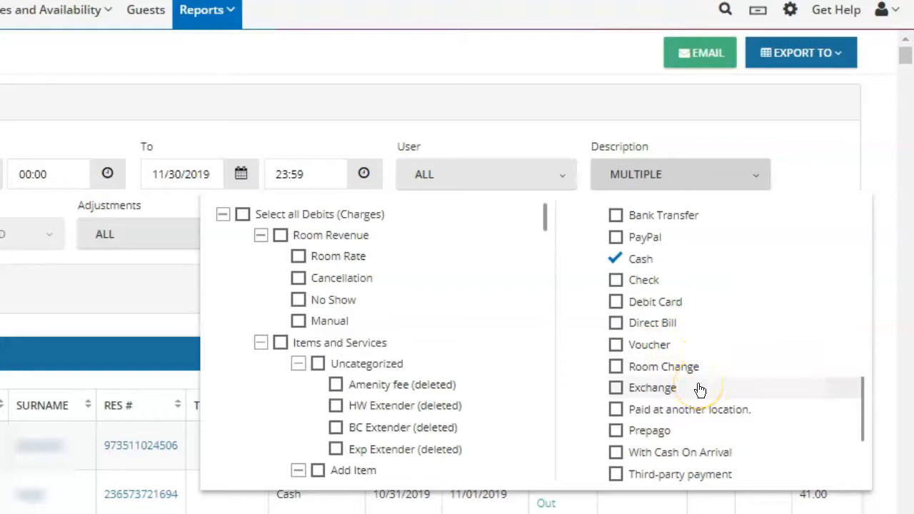
{"action": "scroll", "coordinate": [699, 389], "scroll_direction": "down", "scroll_amount": 3}
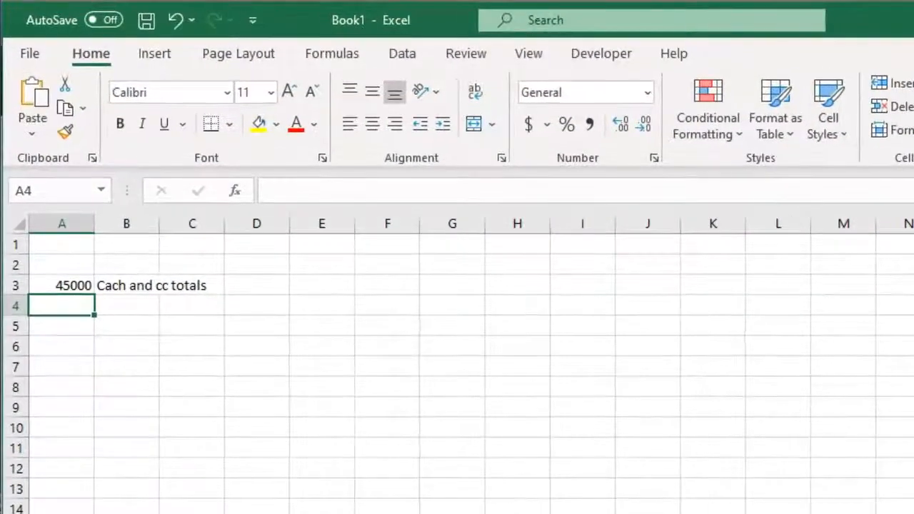
Switch to Excel and enter 400 in A4 of the formula sheet with a PayPal label beside it.
{"action": "type", "text": "00"}
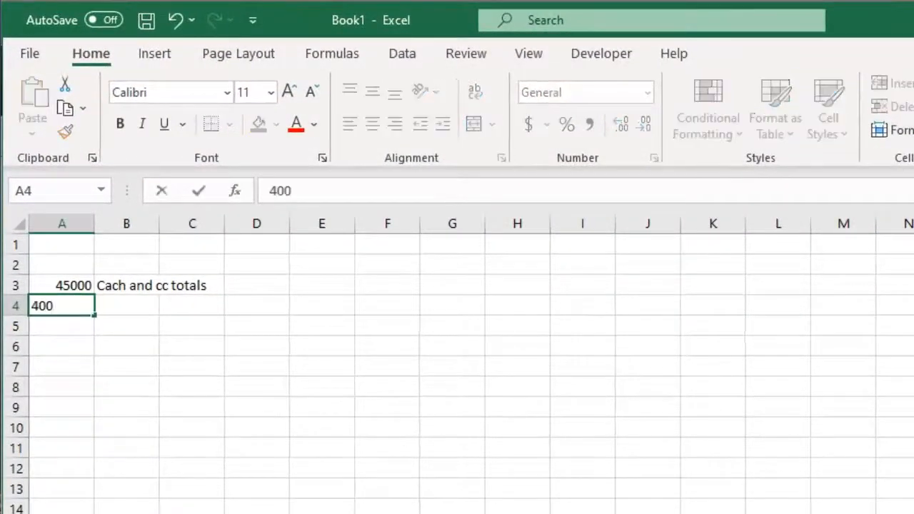
{"action": "left_click", "coordinate": [102, 301]}
{"action": "type", "text": "Paypa"}
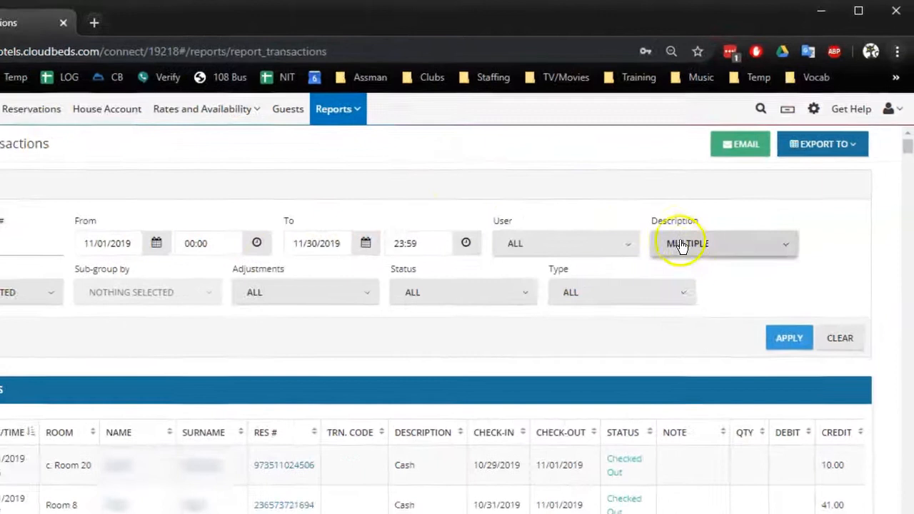
Clear all selected credit payment types in the Description filter of the Cloudbeds transactions report.
{"action": "left_click", "coordinate": [711, 212]}
{"action": "scroll", "coordinate": [685, 311], "scroll_direction": "up", "scroll_amount": 10}
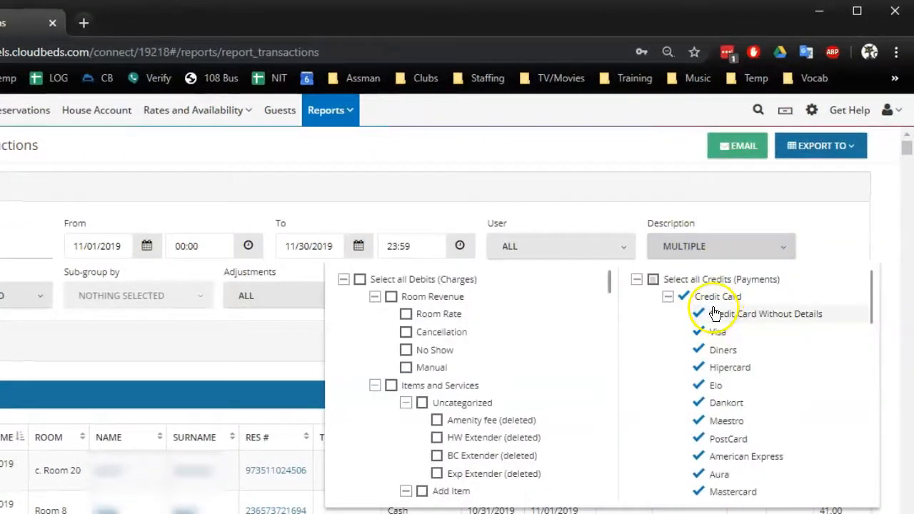
{"action": "left_click", "coordinate": [652, 279]}
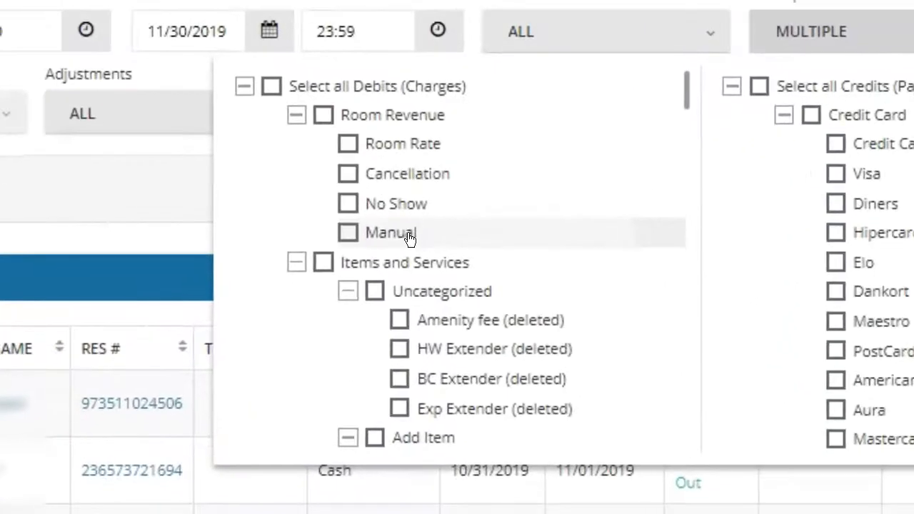
Include the Card didn't match, Shirt, Towel and Lock charges under Add Item in the debits filter.
{"action": "scroll", "coordinate": [403, 237], "scroll_direction": "down", "scroll_amount": 3}
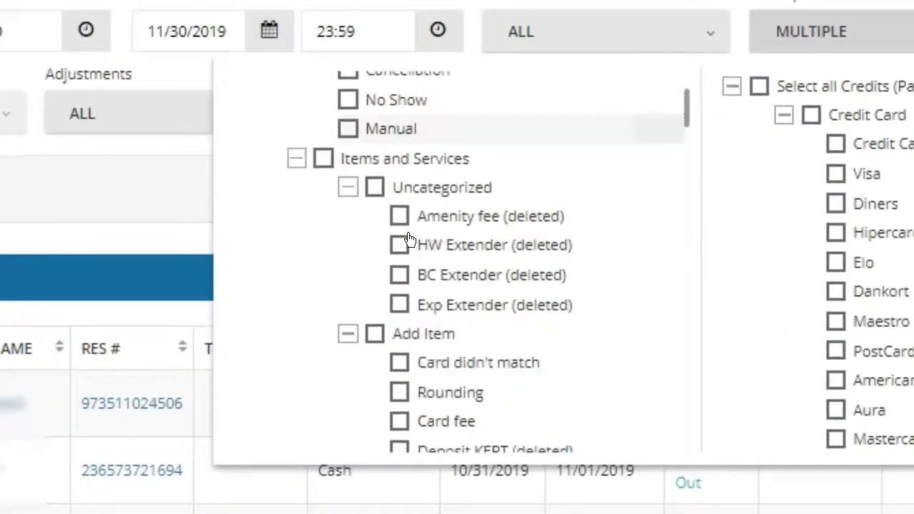
{"action": "left_click", "coordinate": [402, 267]}
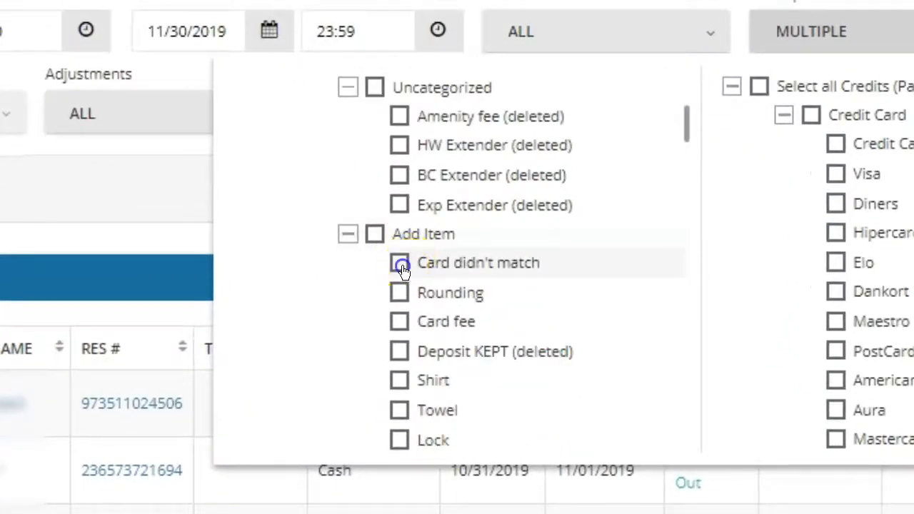
{"action": "left_click", "coordinate": [400, 381]}
{"action": "left_click", "coordinate": [401, 410]}
{"action": "left_click", "coordinate": [399, 440]}
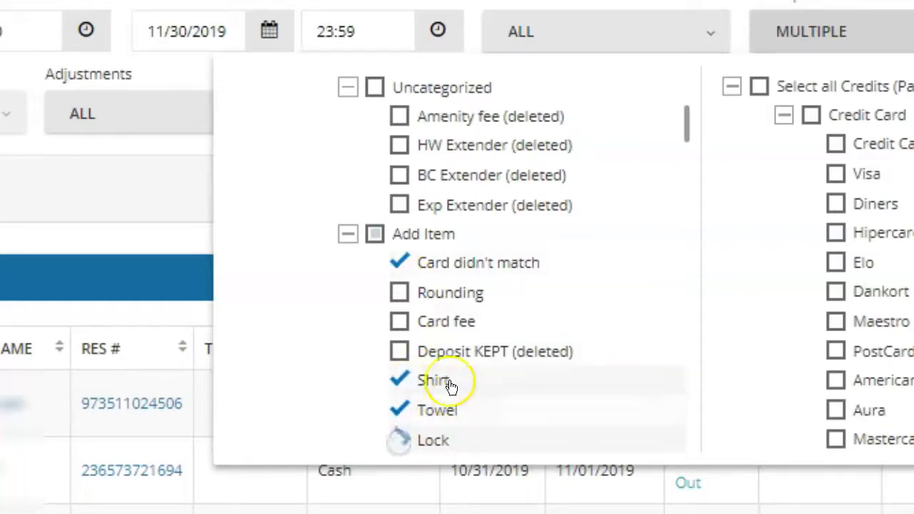
Include the Shoe Rental, Luggage Storage, Grand Canyon/Sweetours and Activity charges in the debits filter.
{"action": "scroll", "coordinate": [410, 343], "scroll_direction": "down", "scroll_amount": 4}
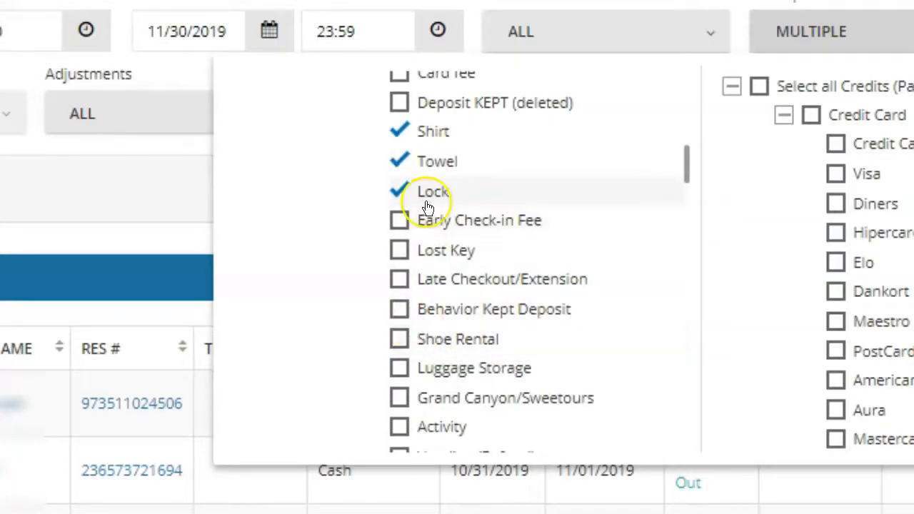
{"action": "left_click", "coordinate": [400, 347]}
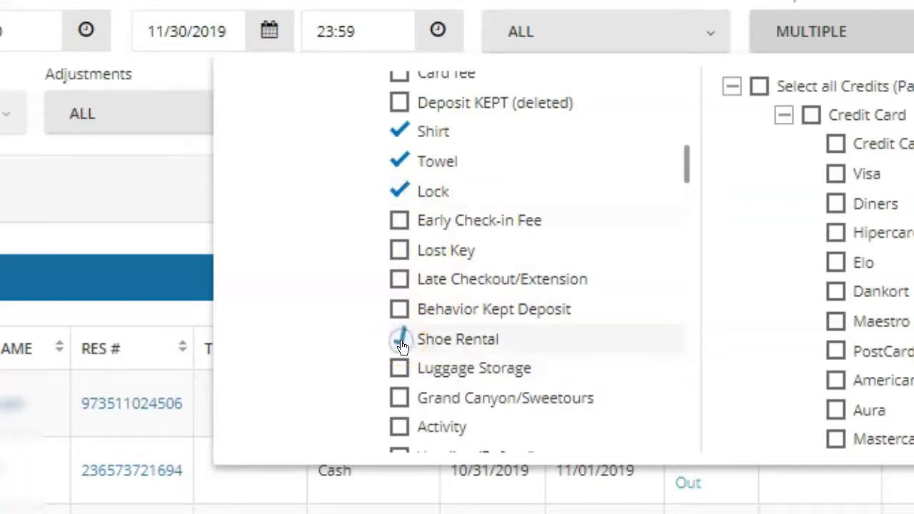
{"action": "scroll", "coordinate": [400, 347], "scroll_direction": "down", "scroll_amount": 2}
{"action": "scroll", "coordinate": [400, 347], "scroll_direction": "down", "scroll_amount": 2}
{"action": "left_click", "coordinate": [399, 265]}
{"action": "left_click", "coordinate": [397, 301]}
{"action": "left_click", "coordinate": [397, 324]}
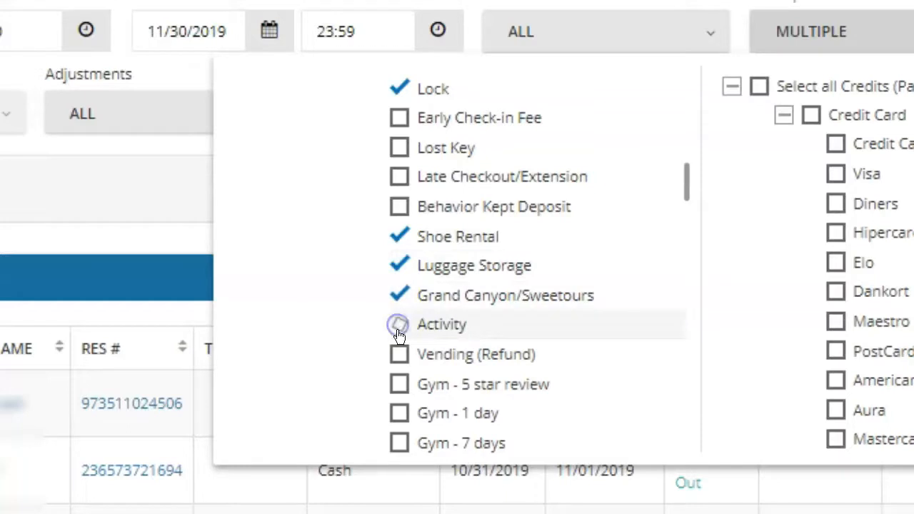
Include Vending (Refund) and the Gym charges for 5 star review, 1 day and 7 days.
{"action": "left_click", "coordinate": [400, 355]}
{"action": "left_click", "coordinate": [399, 384]}
{"action": "left_click", "coordinate": [399, 413]}
{"action": "left_click", "coordinate": [399, 443]}
Include Xbox Rental - 7 days, Parking (deleted), Xbox - 2 hrs, Printing and Tire Lock in the debits filter.
{"action": "scroll", "coordinate": [530, 332], "scroll_direction": "down", "scroll_amount": 6}
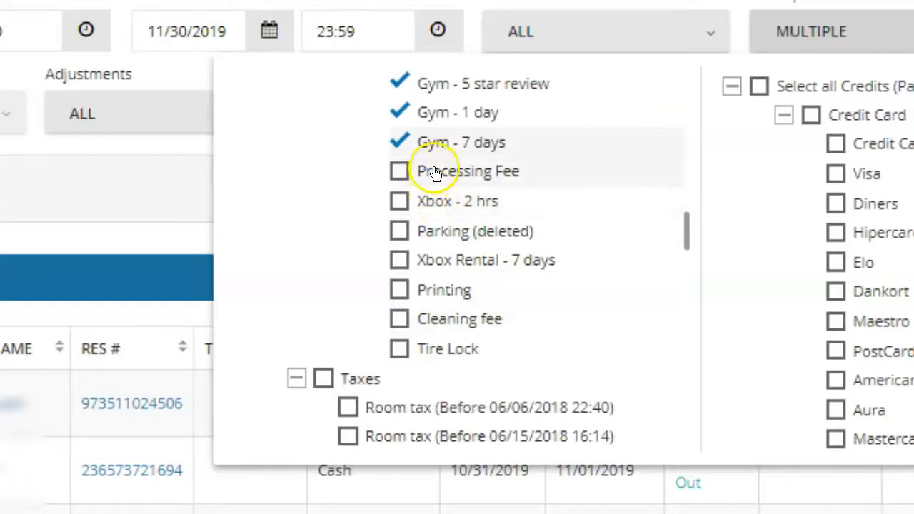
{"action": "left_click", "coordinate": [397, 262]}
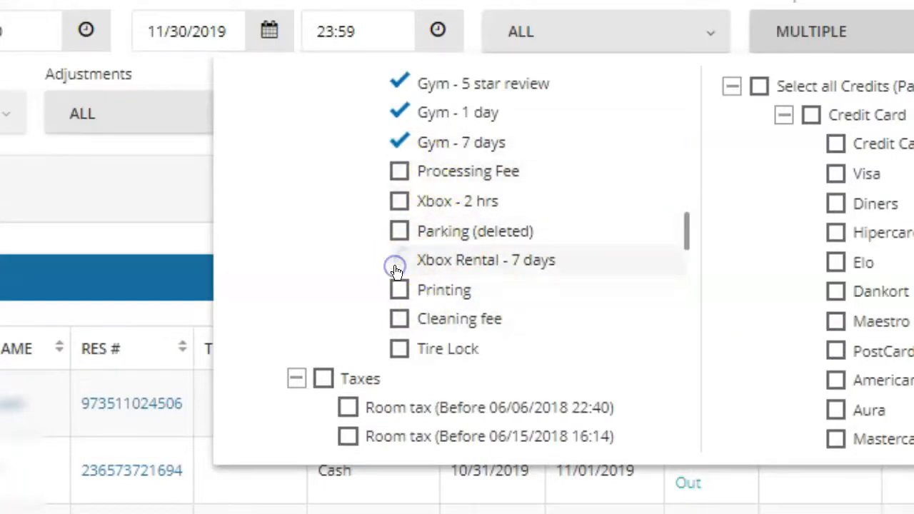
{"action": "left_click", "coordinate": [397, 239]}
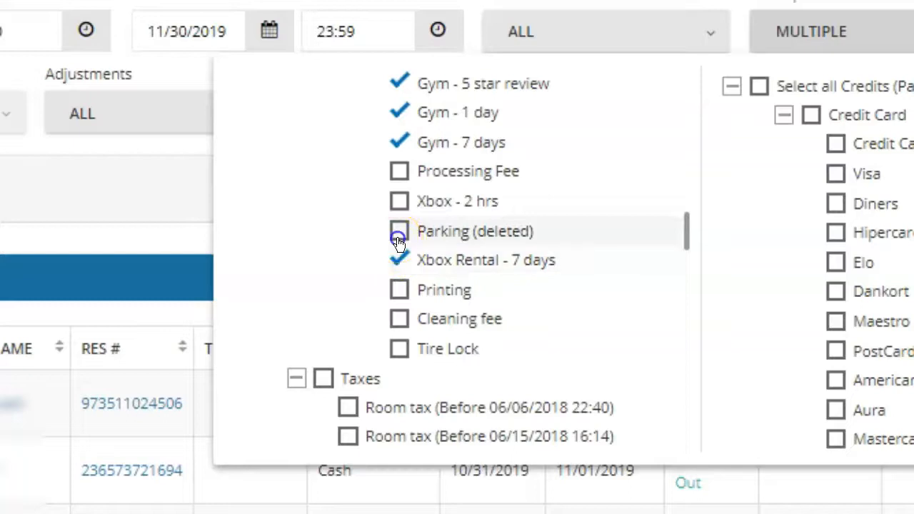
{"action": "left_click", "coordinate": [398, 202]}
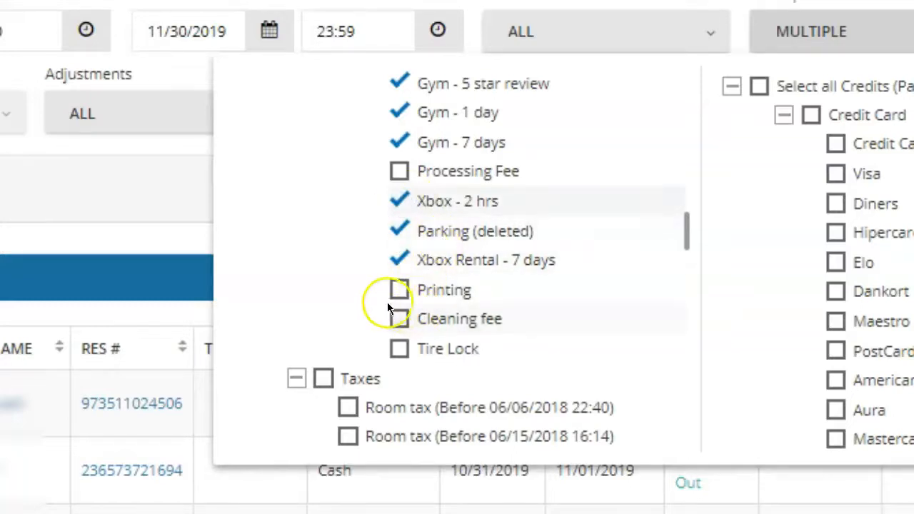
{"action": "left_click", "coordinate": [411, 298]}
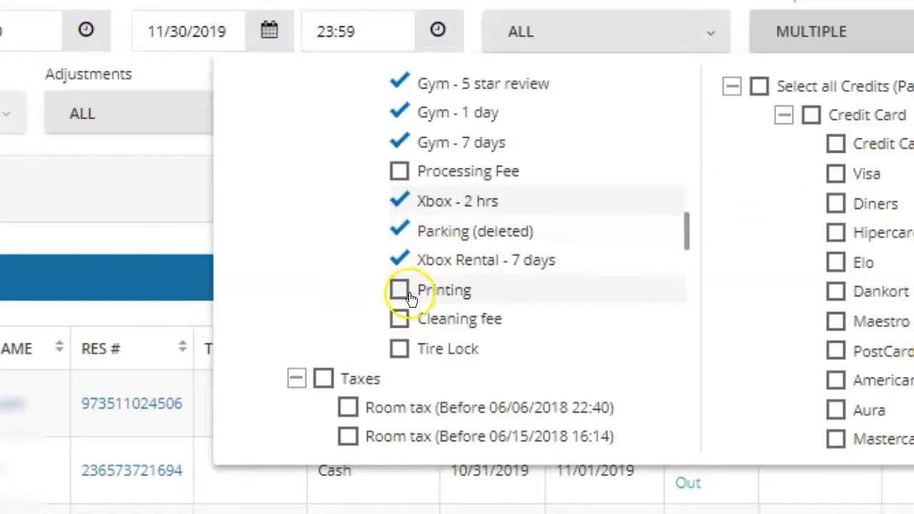
{"action": "left_click", "coordinate": [400, 350]}
Include the undated Parking charge from the Fees group in the debits filter.
{"action": "scroll", "coordinate": [453, 302], "scroll_direction": "down", "scroll_amount": 9}
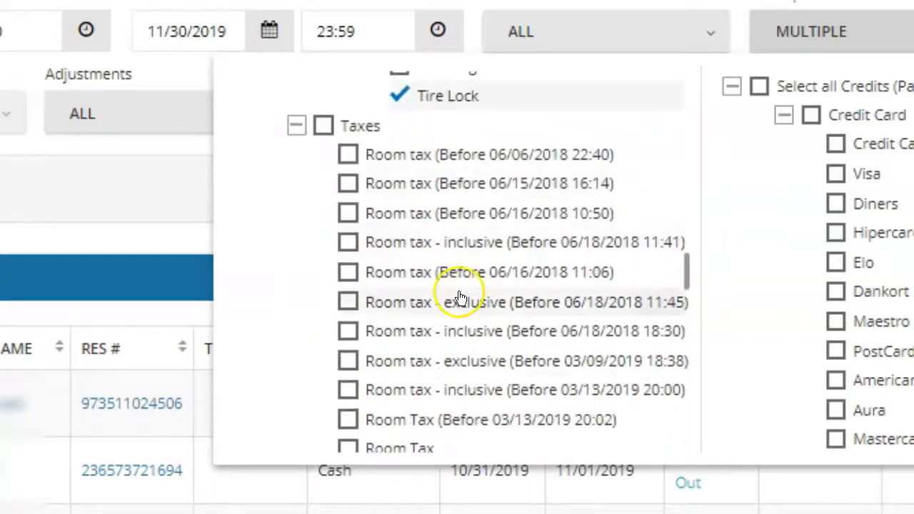
{"action": "scroll", "coordinate": [464, 286], "scroll_direction": "down", "scroll_amount": 4}
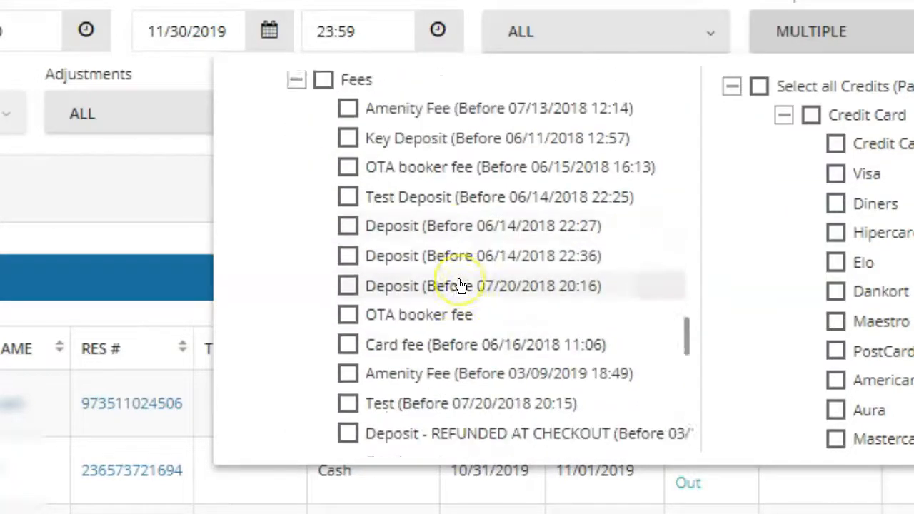
{"action": "scroll", "coordinate": [457, 279], "scroll_direction": "down", "scroll_amount": 2}
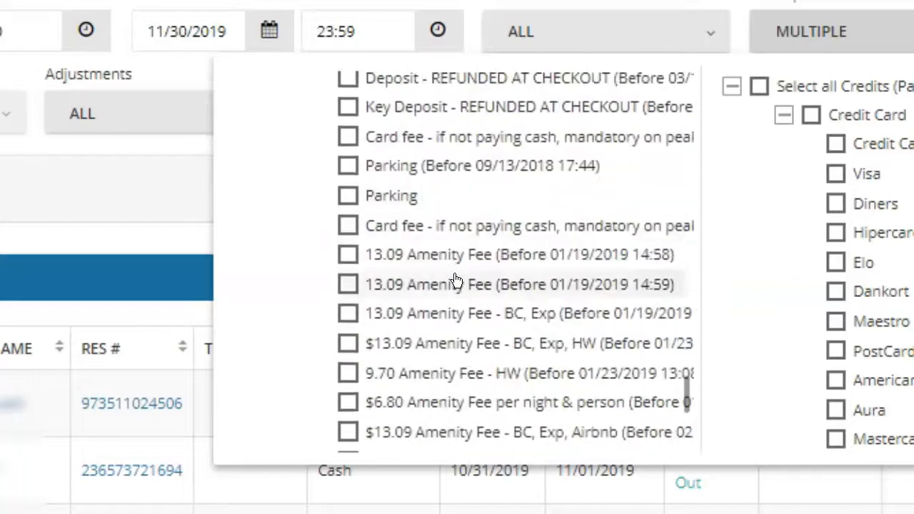
{"action": "left_click", "coordinate": [349, 198]}
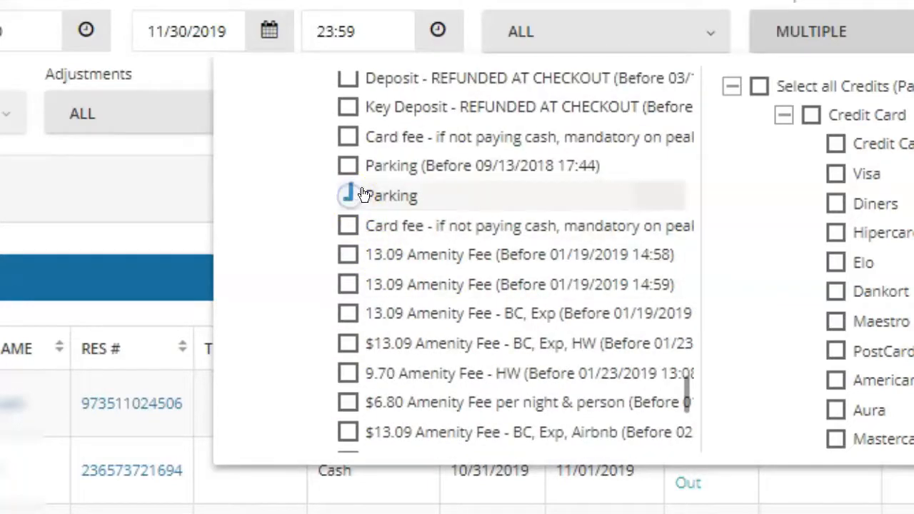
{"action": "scroll", "coordinate": [371, 190], "scroll_direction": "down", "scroll_amount": 4}
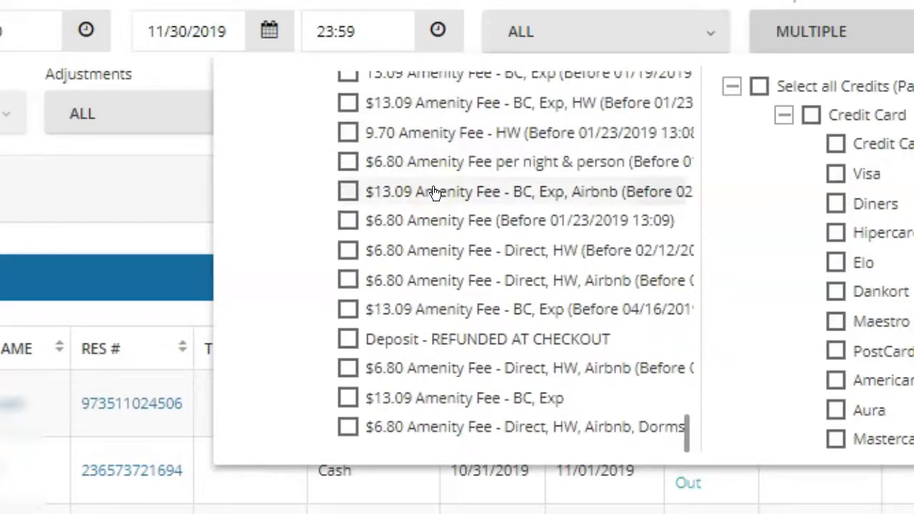
{"action": "scroll", "coordinate": [423, 278], "scroll_direction": "up", "scroll_amount": 3}
{"action": "scroll", "coordinate": [482, 278], "scroll_direction": "up", "scroll_amount": 5}
{"action": "left_click", "coordinate": [339, 379]}
Review the whole debits list, checking which items and services, taxes and fees are included as nontaxable charges.
{"action": "scroll", "coordinate": [492, 235], "scroll_direction": "up", "scroll_amount": 1}
{"action": "scroll", "coordinate": [493, 236], "scroll_direction": "up", "scroll_amount": 10}
{"action": "scroll", "coordinate": [482, 238], "scroll_direction": "up", "scroll_amount": 10}
{"action": "scroll", "coordinate": [537, 268], "scroll_direction": "up", "scroll_amount": 8}
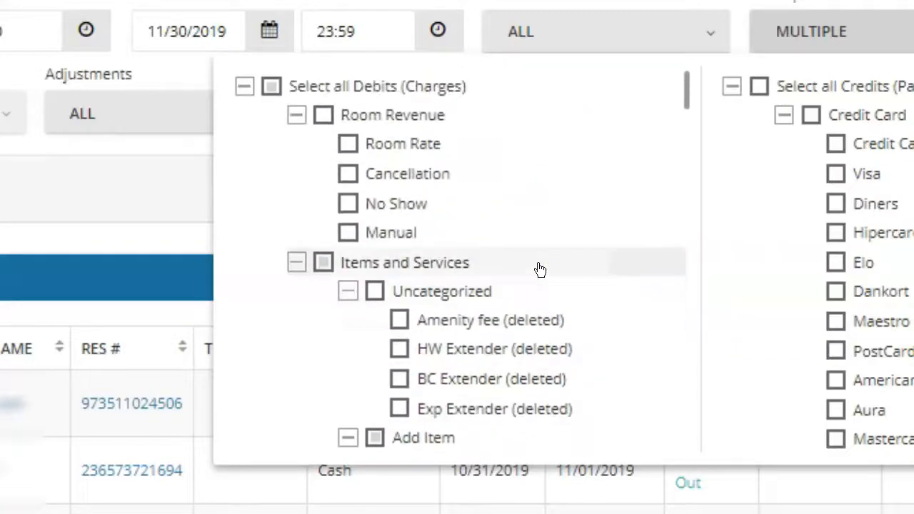
{"action": "scroll", "coordinate": [526, 357], "scroll_direction": "down", "scroll_amount": 15}
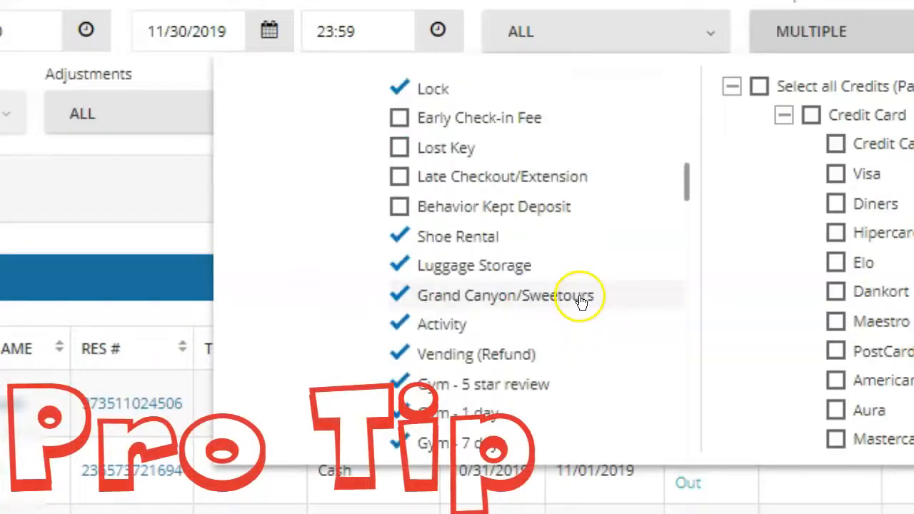
{"action": "scroll", "coordinate": [557, 302], "scroll_direction": "down", "scroll_amount": 3}
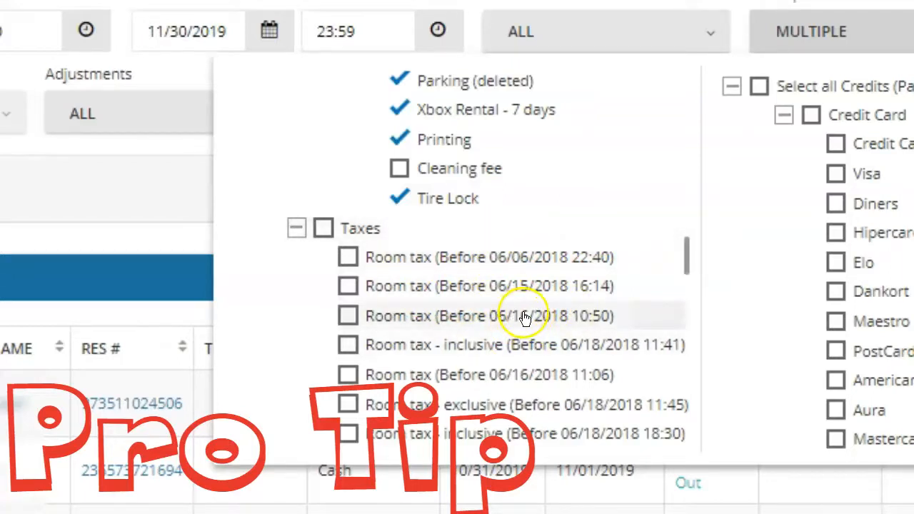
{"action": "scroll", "coordinate": [523, 318], "scroll_direction": "down", "scroll_amount": 1}
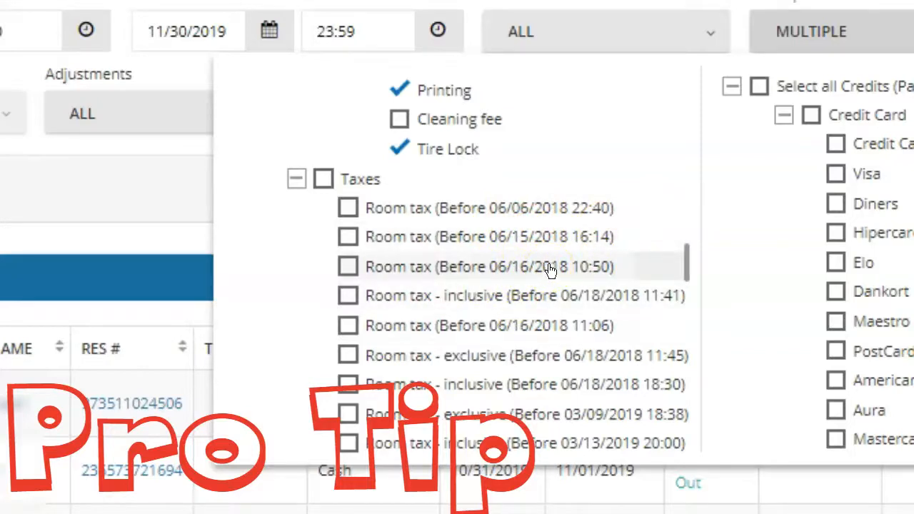
{"action": "scroll", "coordinate": [547, 273], "scroll_direction": "down", "scroll_amount": 1}
{"action": "scroll", "coordinate": [548, 274], "scroll_direction": "down", "scroll_amount": 1}
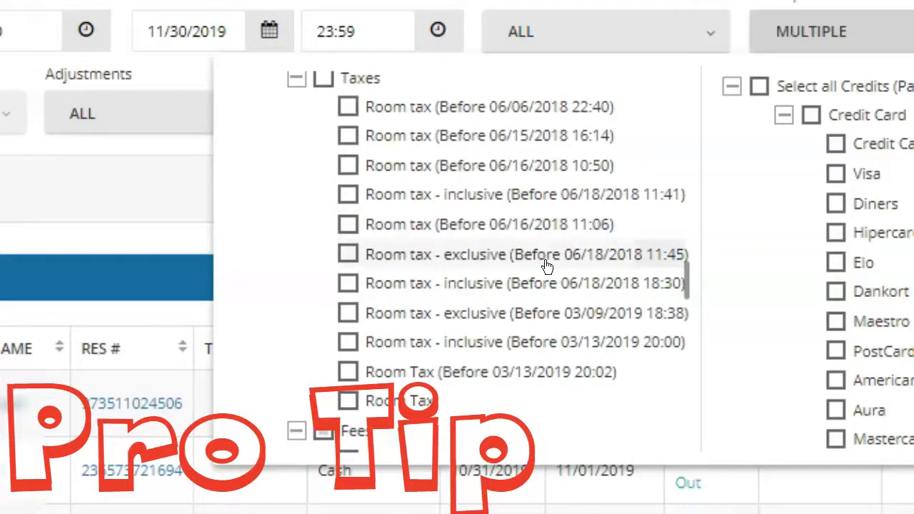
{"action": "left_click", "coordinate": [533, 265]}
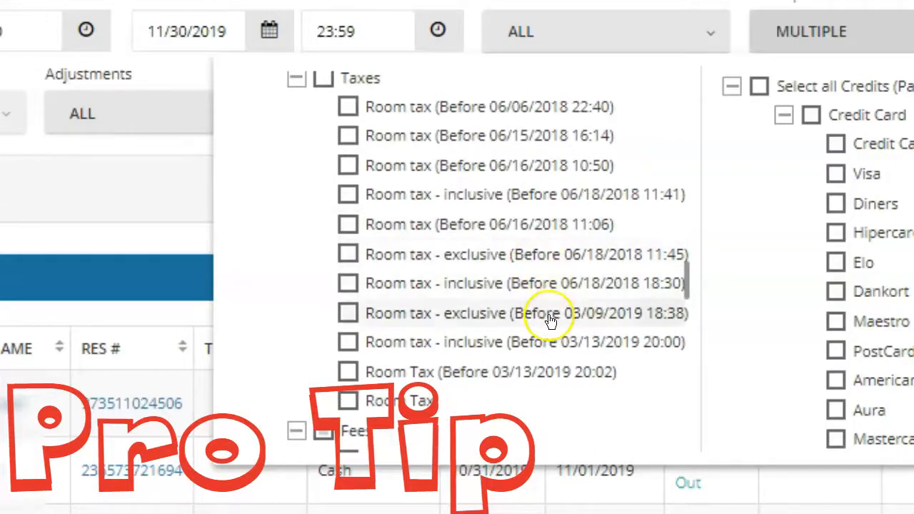
{"action": "scroll", "coordinate": [536, 316], "scroll_direction": "down", "scroll_amount": 5}
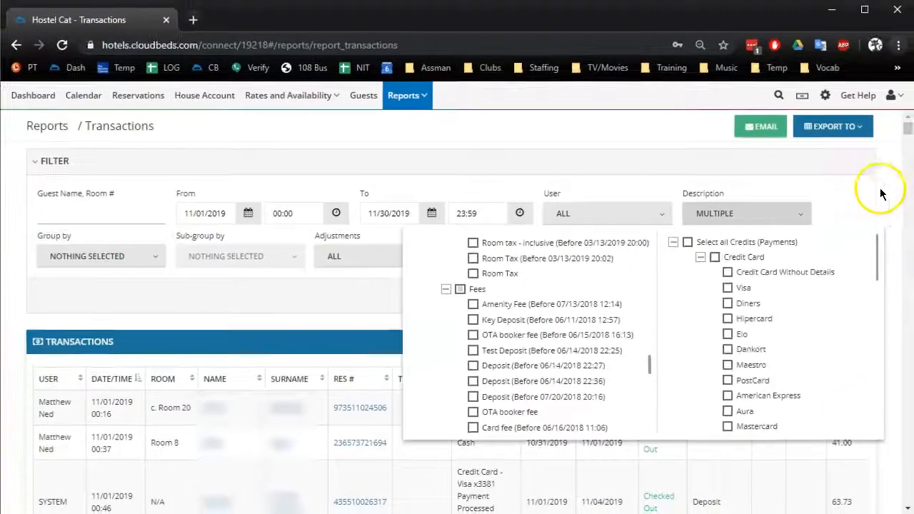
Apply the updated Description filter to the transactions report and go to the totals at its end.
{"action": "left_click", "coordinate": [880, 193]}
{"action": "left_click", "coordinate": [802, 295]}
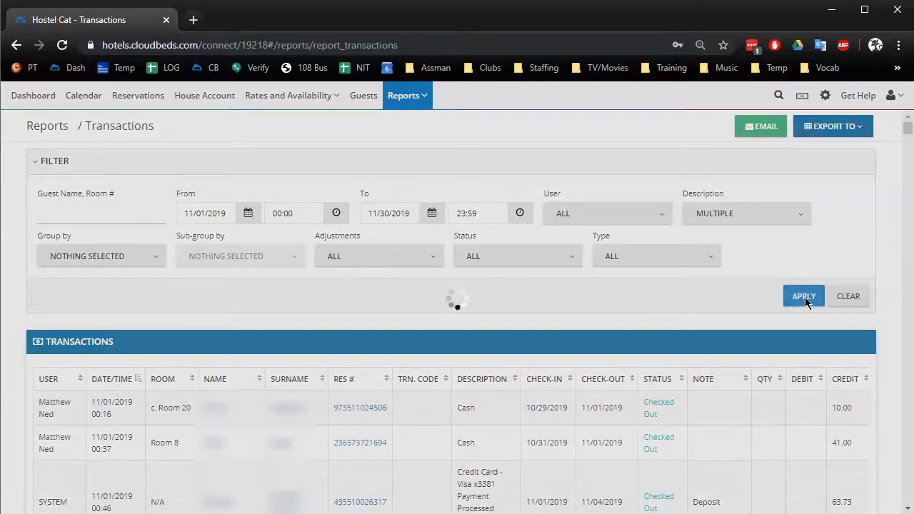
{"action": "left_click", "coordinate": [805, 310]}
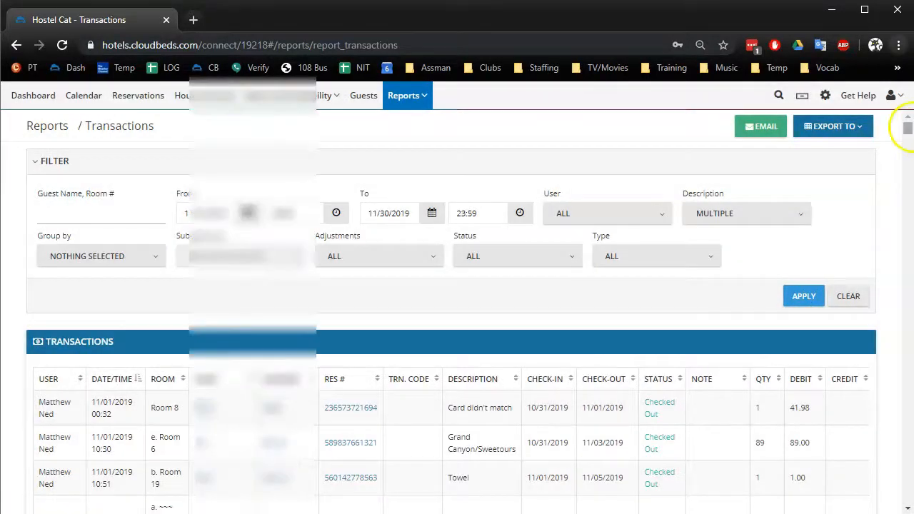
{"action": "left_click_drag", "start_coordinate": [907, 129], "coordinate": [908, 501]}
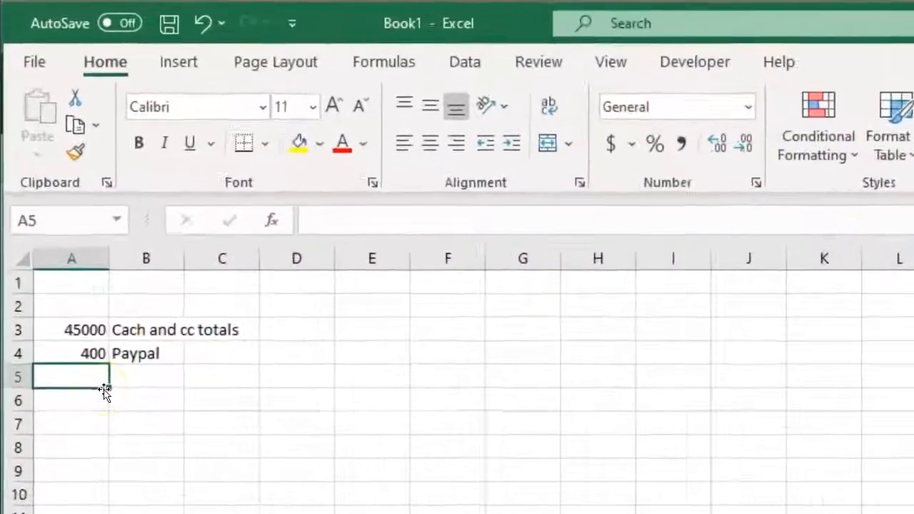
In Excel, enter 3220 in A5 of the formula sheet with the label Nontaxable total in B5.
{"action": "type", "text": "3220"}
{"action": "key", "text": "Tab"}
{"action": "type", "text": "Nontaxable total"}
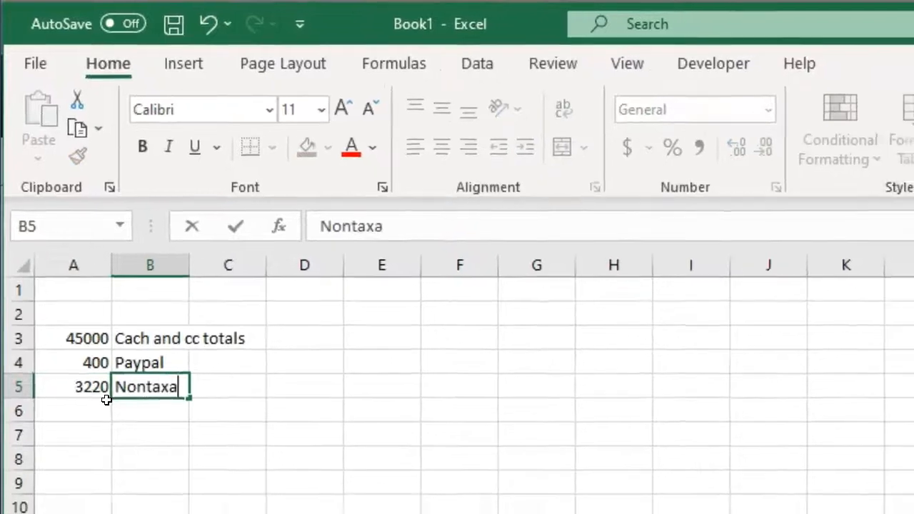
{"action": "key", "text": "Return"}
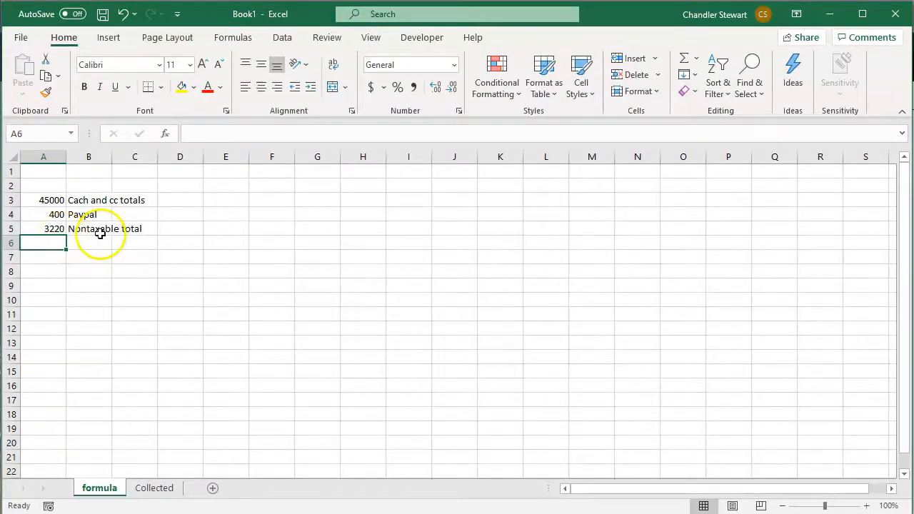
Add a worksheet named Nontax to Book1 and place it after the Collected sheet.
{"action": "left_click", "coordinate": [213, 488]}
{"action": "double_click", "coordinate": [148, 489]}
{"action": "type", "text": "Nontax"}
{"action": "left_click", "coordinate": [214, 427]}
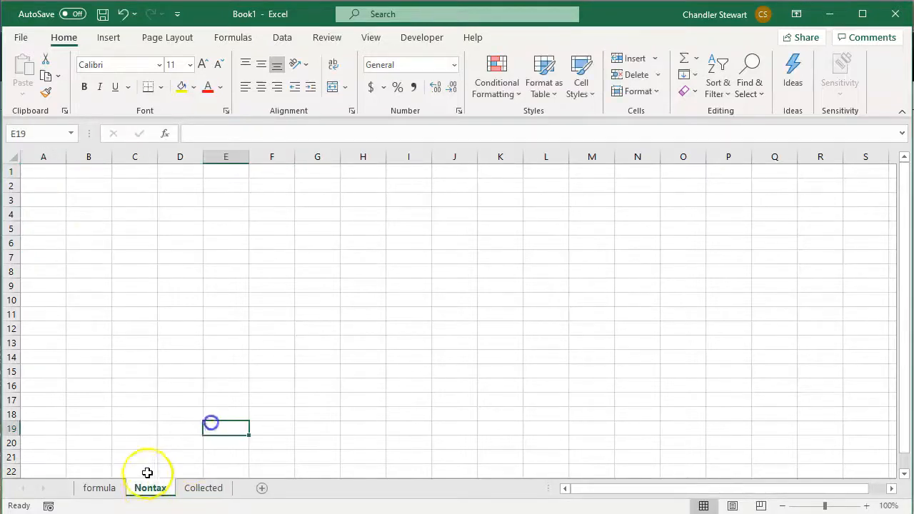
{"action": "left_click_drag", "start_coordinate": [153, 490], "coordinate": [239, 492]}
Switch to Cloudbeds, export the filtered nontaxable transactions to Excel, and open the downloaded report file.
{"action": "mouse_move", "coordinate": [43, 513]}
{"action": "left_click", "coordinate": [21, 496]}
{"action": "left_click_drag", "start_coordinate": [908, 497], "coordinate": [907, 122]}
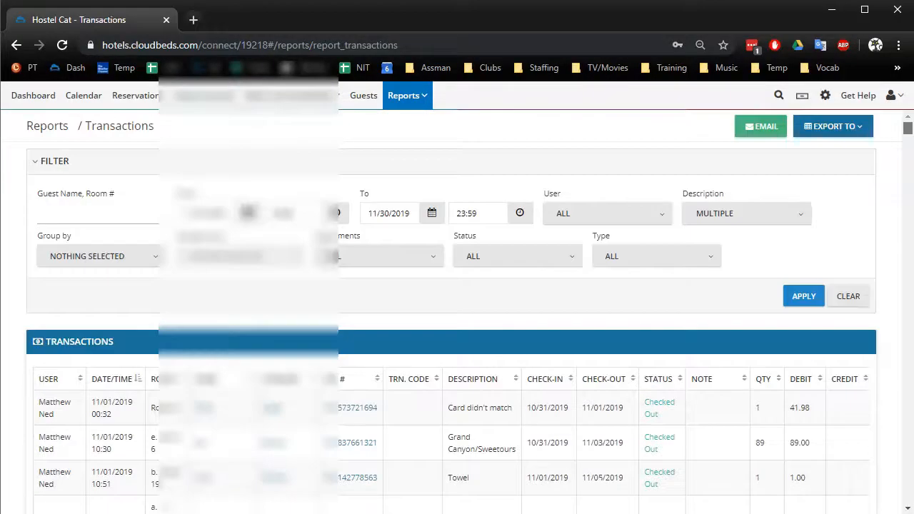
{"action": "left_click", "coordinate": [828, 126]}
{"action": "left_click", "coordinate": [824, 172]}
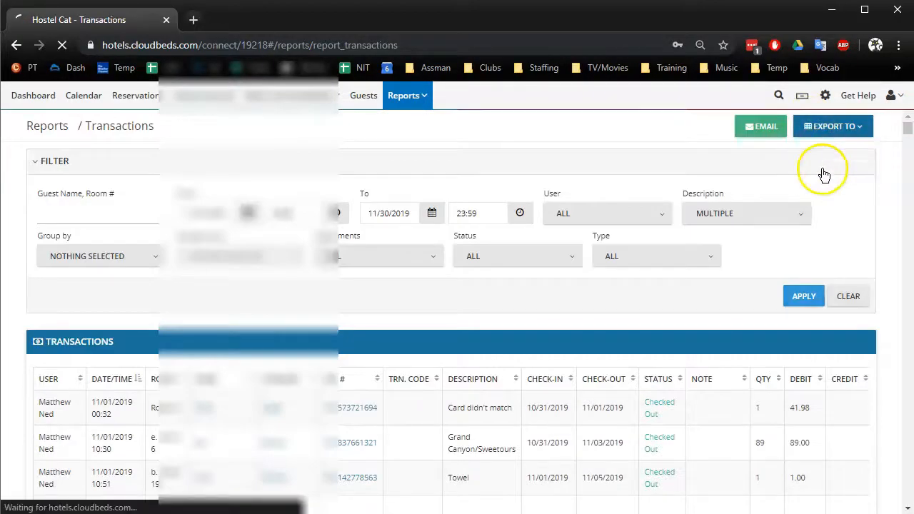
{"action": "left_click", "coordinate": [155, 502]}
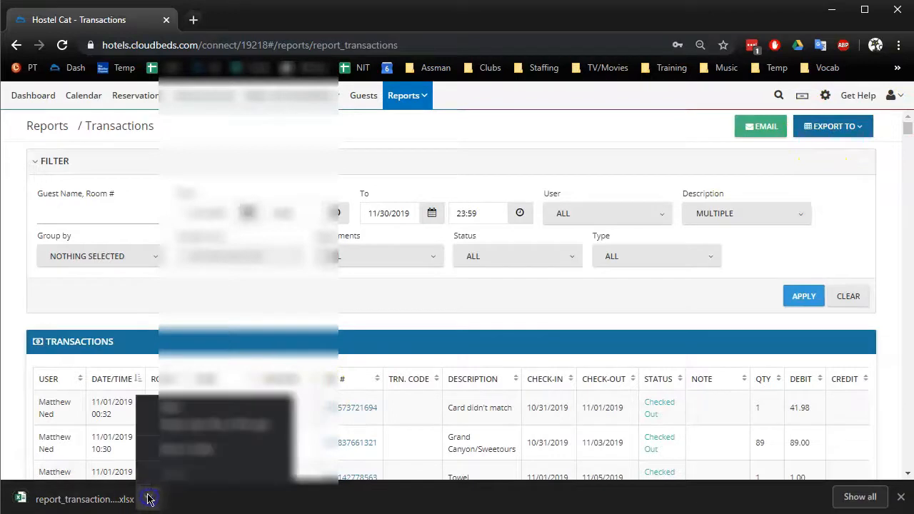
{"action": "left_click", "coordinate": [176, 411]}
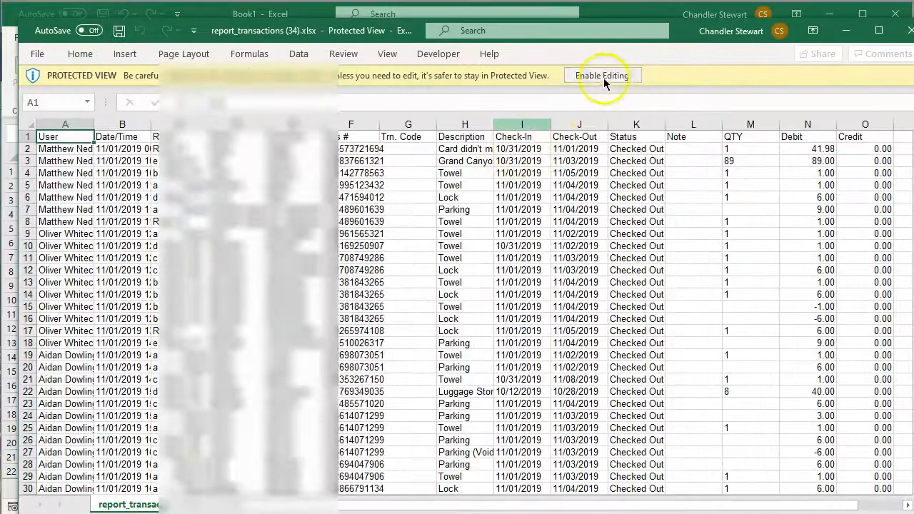
Enable editing on the downloaded transactions report, copy the entire sheet, and paste it at A1 of the Nontax sheet in Book1.
{"action": "left_click", "coordinate": [607, 74]}
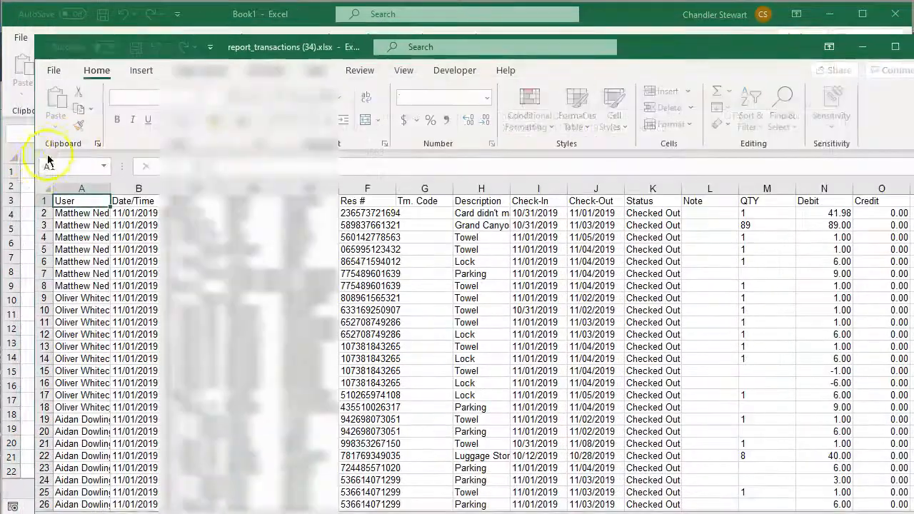
{"action": "left_click", "coordinate": [47, 185]}
{"action": "key", "text": "ctrl+c"}
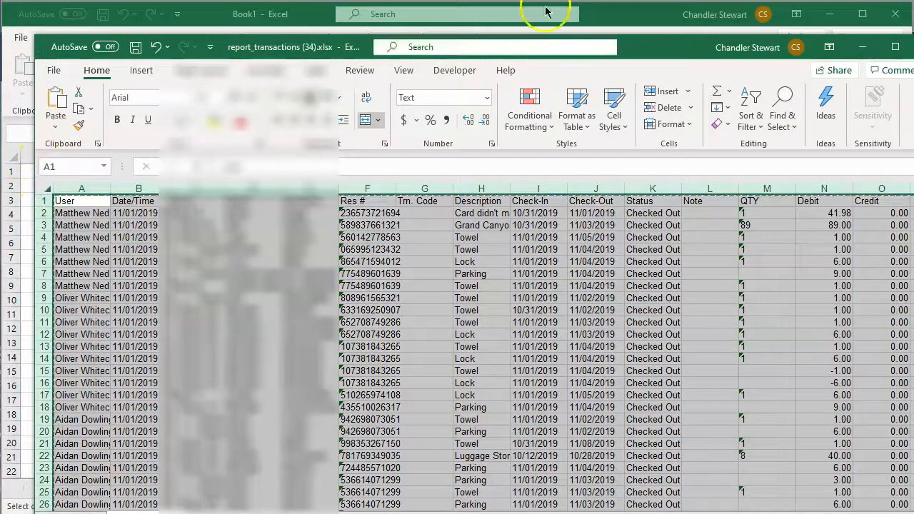
{"action": "left_click", "coordinate": [862, 47]}
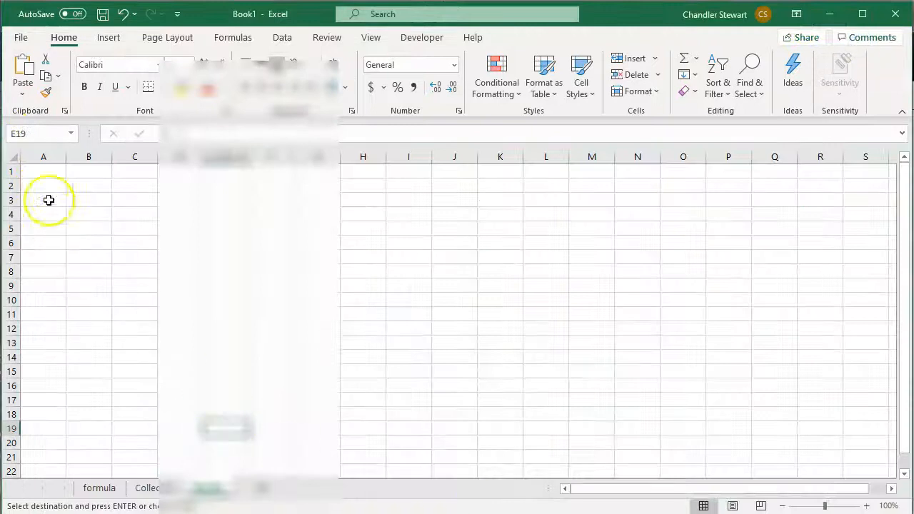
{"action": "left_click", "coordinate": [41, 174]}
{"action": "key", "text": "ctrl+v"}
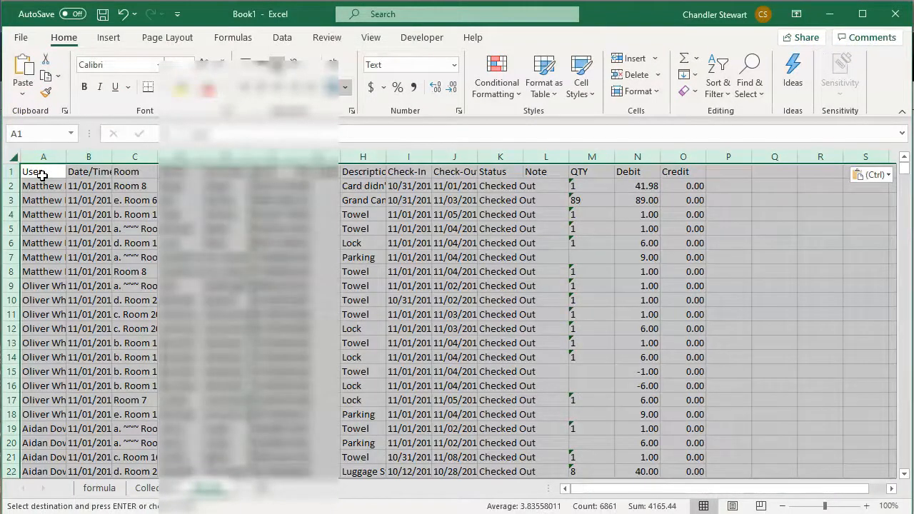
On the formula sheet, enter the labels Total Adjustments in B7, Cash up in C8 and Cash down in C9.
{"action": "left_click", "coordinate": [105, 489]}
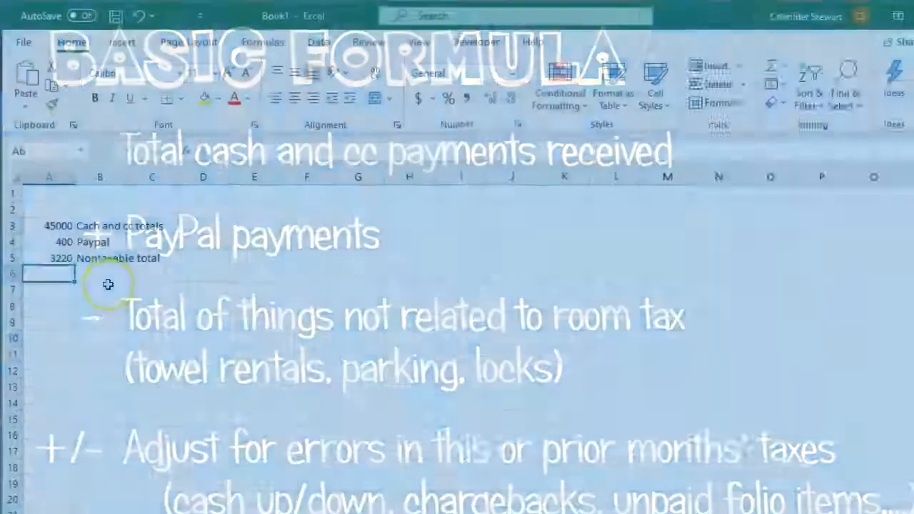
{"action": "type", "text": "Total Adjustments"}
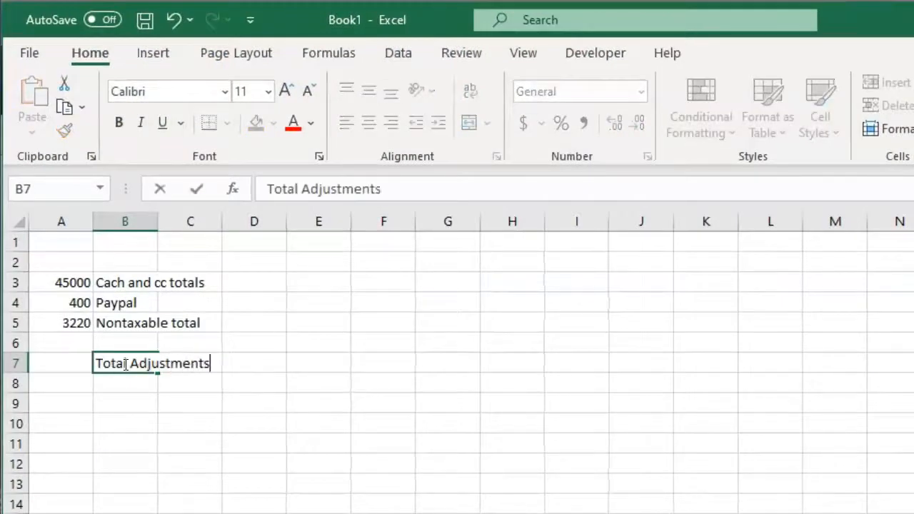
{"action": "key", "text": "Return"}
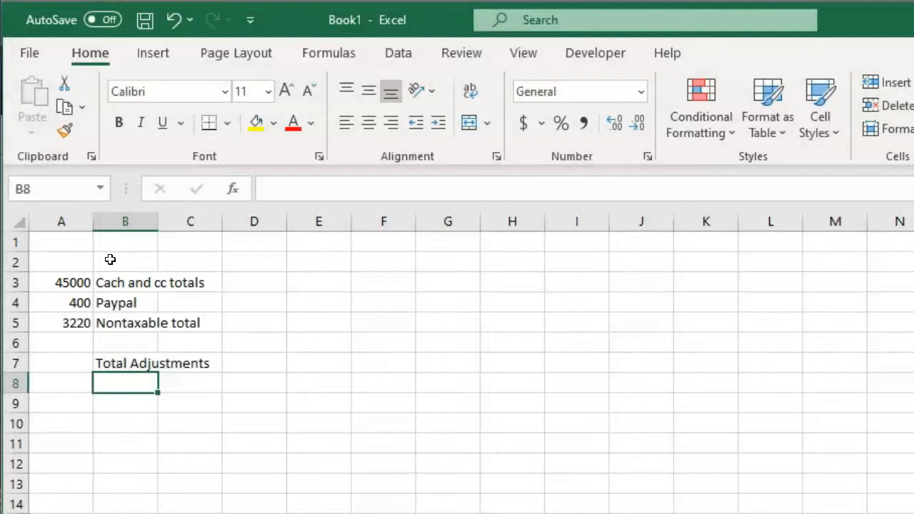
{"action": "left_click", "coordinate": [172, 385]}
{"action": "type", "text": "Cash up"}
{"action": "key", "text": "Return"}
{"action": "type", "text": "Cash down"}
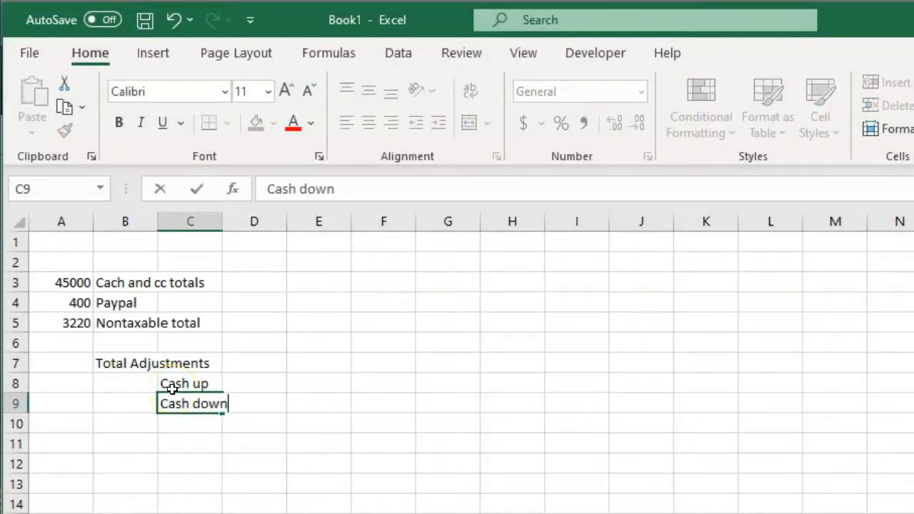
Enter 5 in B8 as the Cash up amount and 1 in B9 as the Cash down amount.
{"action": "left_click", "coordinate": [126, 383]}
{"action": "type", "text": "5"}
{"action": "left_click", "coordinate": [120, 403]}
{"action": "type", "text": "1"}
{"action": "left_click", "coordinate": [121, 428]}
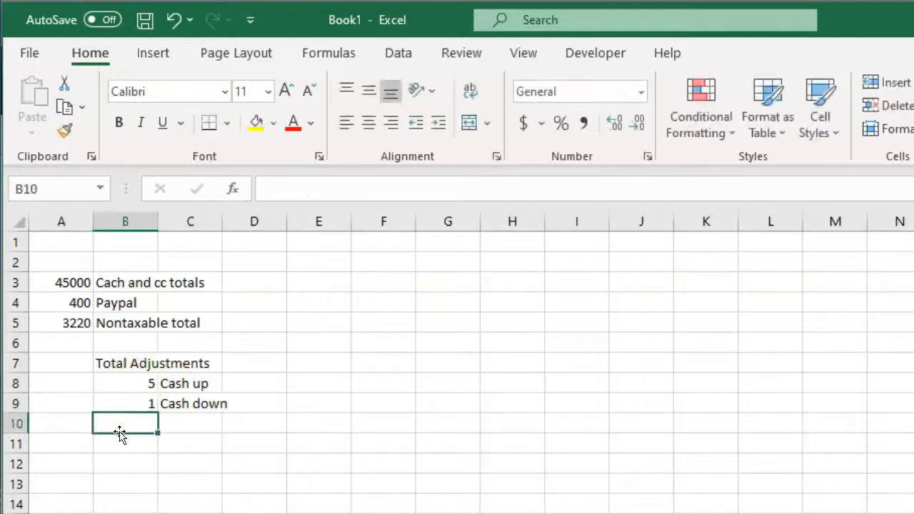
Enter 232 in B10 for New Chargebacks in the last month and 0 in B11 for Chargebacks Won in the last month.
{"action": "key", "text": "alt"}
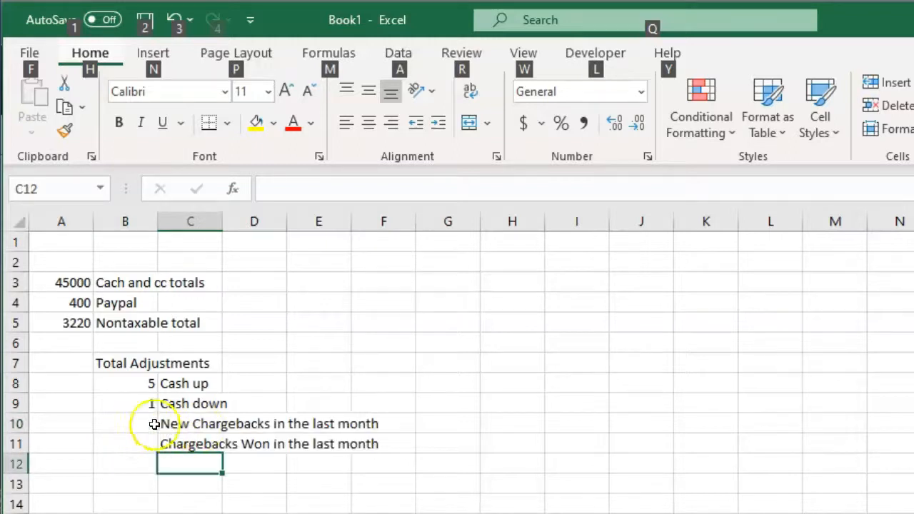
{"action": "left_click", "coordinate": [148, 423]}
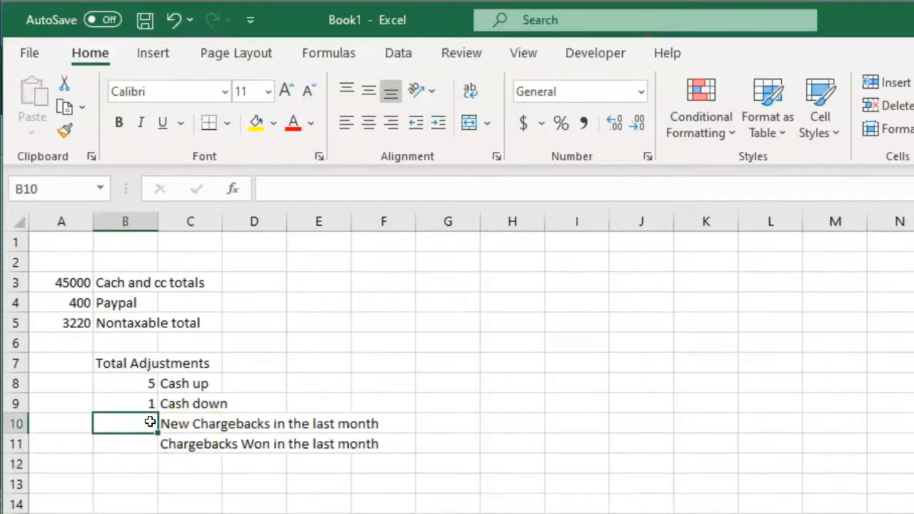
{"action": "type", "text": "232"}
{"action": "key", "text": "Return"}
{"action": "type", "text": "0"}
{"action": "key", "text": "Return"}
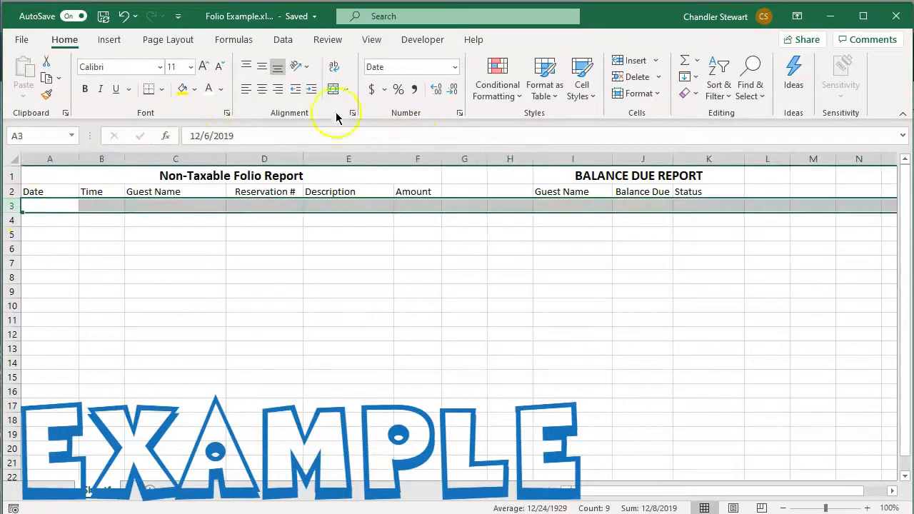
In the Folio Example workbook, make row 3's font black and set the first guest's balance due in J3 to 0.
{"action": "left_click", "coordinate": [220, 90]}
{"action": "left_click", "coordinate": [222, 110]}
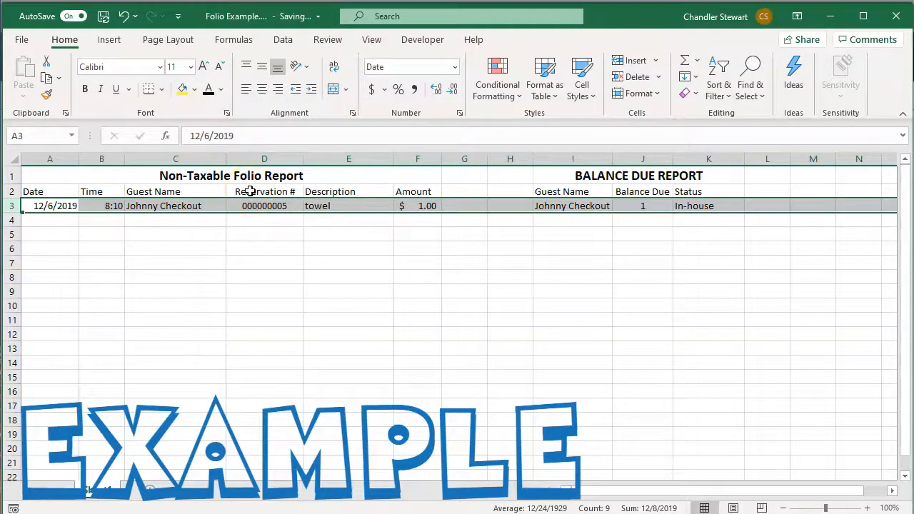
{"action": "left_click", "coordinate": [642, 205]}
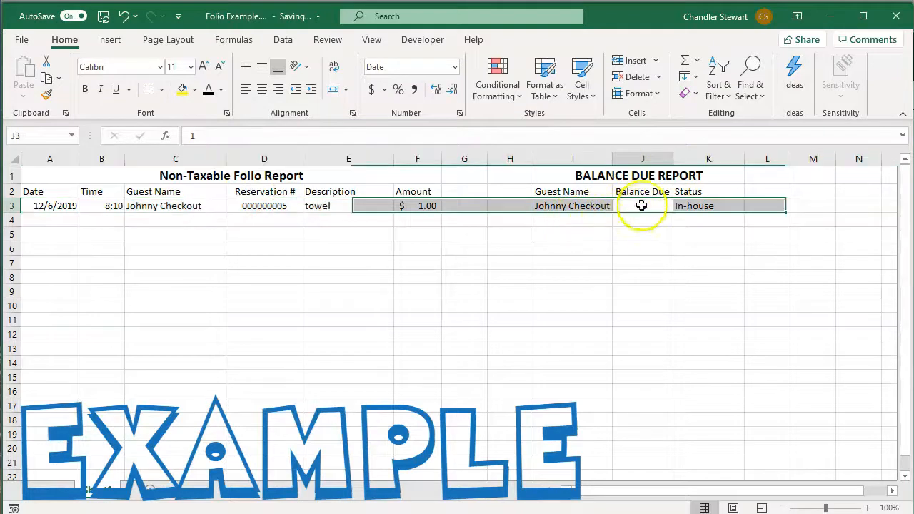
{"action": "type", "text": "0"}
{"action": "left_click", "coordinate": [649, 236]}
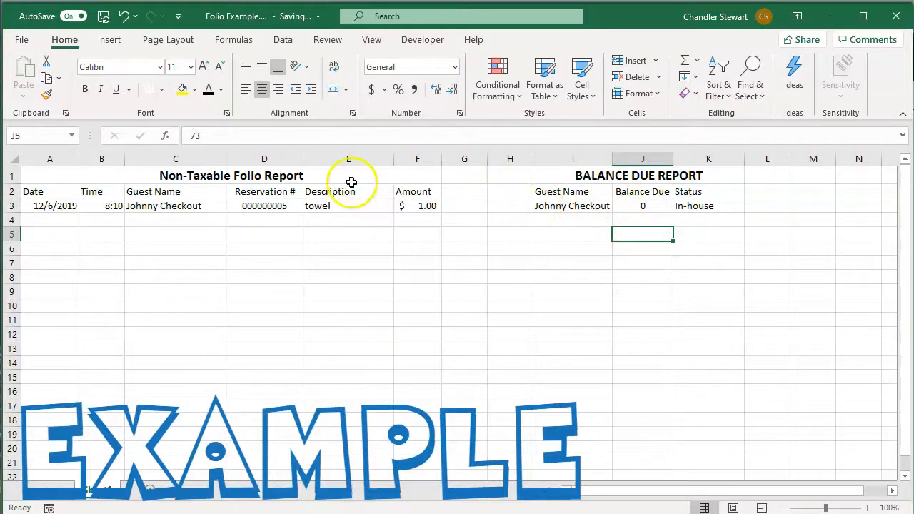
Make the row 4 entries black in both the Balance Due Report (I4:K4) and the Non-Taxable Folio Report (A4:F4).
{"action": "left_click", "coordinate": [409, 220]}
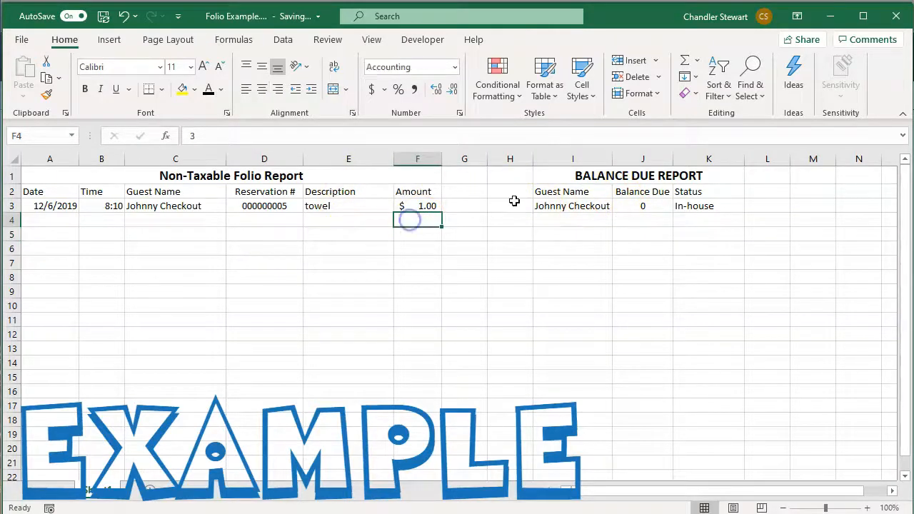
{"action": "left_click_drag", "start_coordinate": [706, 220], "coordinate": [576, 222]}
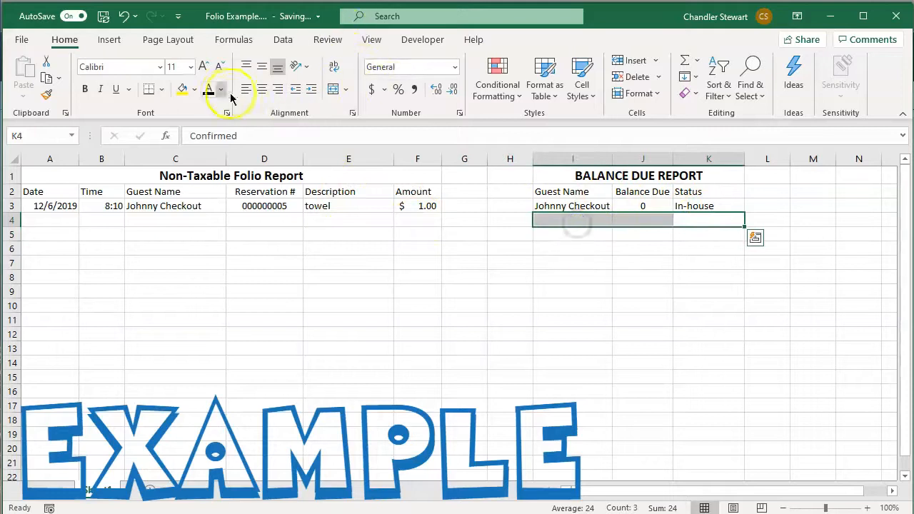
{"action": "key", "text": "alt"}
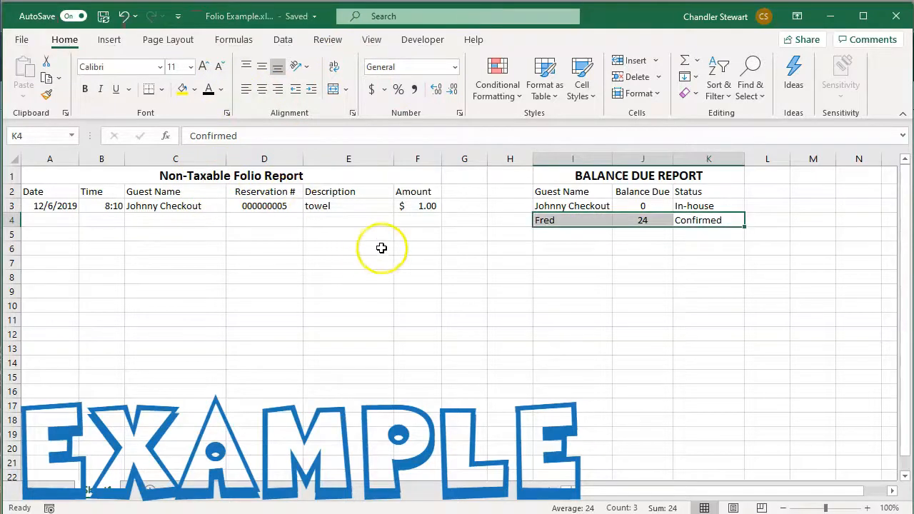
{"action": "left_click", "coordinate": [418, 220]}
{"action": "left_click_drag", "start_coordinate": [418, 219], "coordinate": [35, 221]}
{"action": "left_click", "coordinate": [208, 90]}
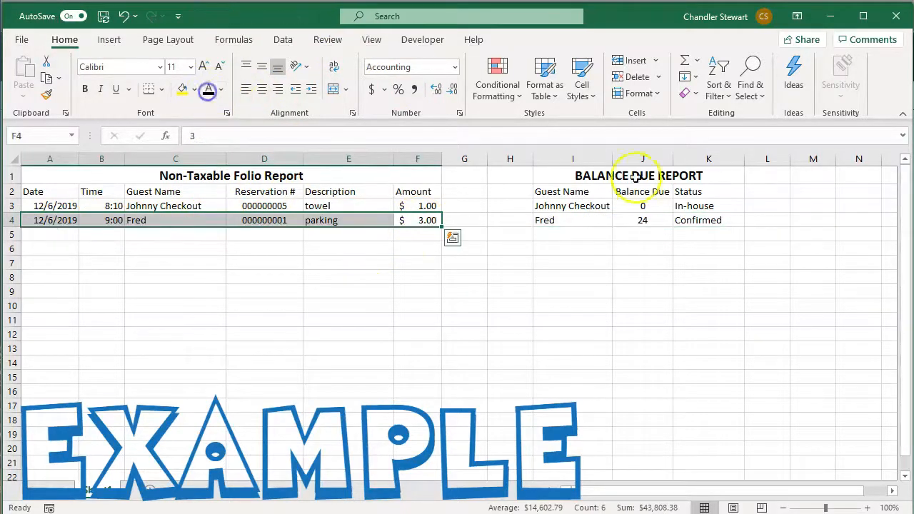
Set the second guest's balance due in J4 to 27.
{"action": "left_click", "coordinate": [642, 220]}
{"action": "type", "text": "27"}
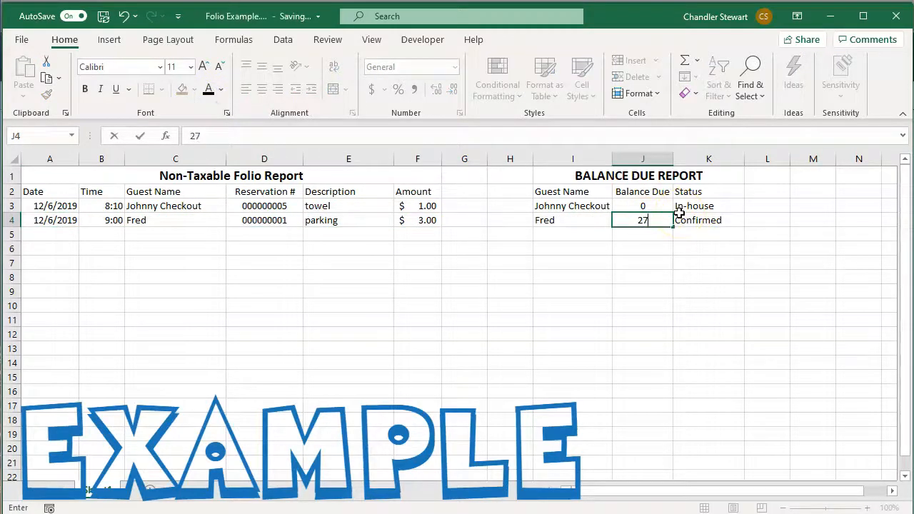
{"action": "key", "text": "Return"}
{"action": "key", "text": "alt"}
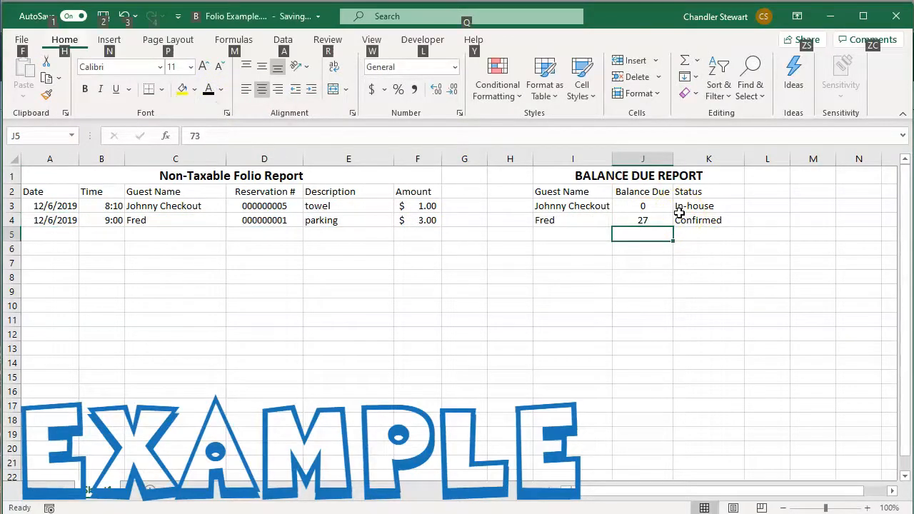
{"action": "key", "text": "alt+Tab"}
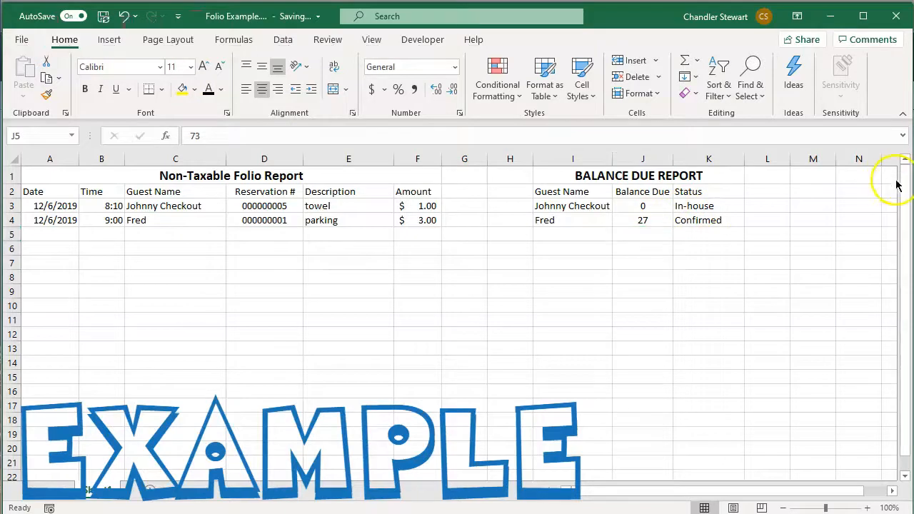
Set the second guest's balance due in J4 to 0 and copy the In-house status from K3 into K4.
{"action": "left_click", "coordinate": [641, 216]}
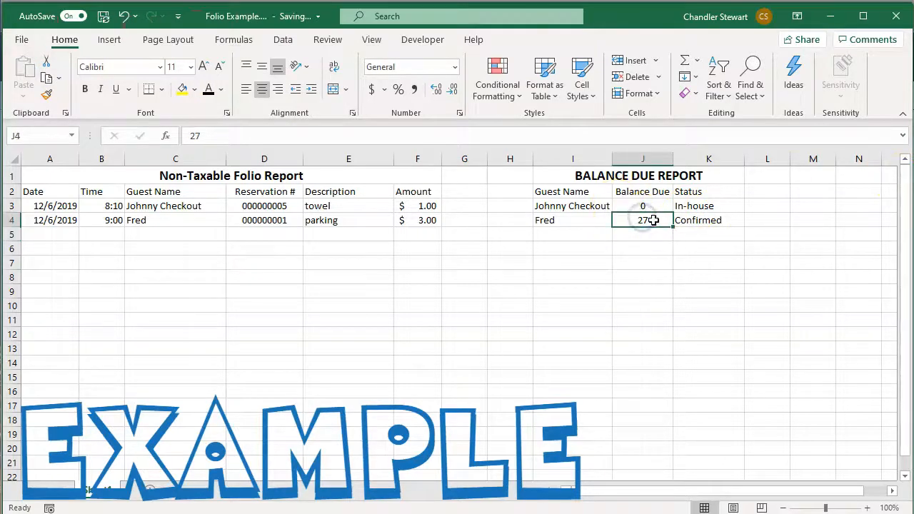
{"action": "type", "text": "0"}
{"action": "left_click", "coordinate": [692, 207]}
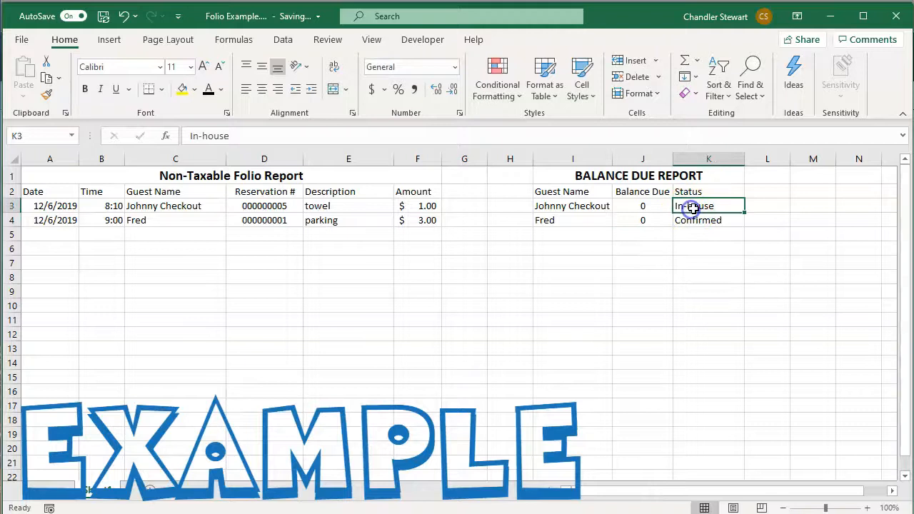
{"action": "key", "text": "ctrl+c"}
{"action": "left_click", "coordinate": [693, 221]}
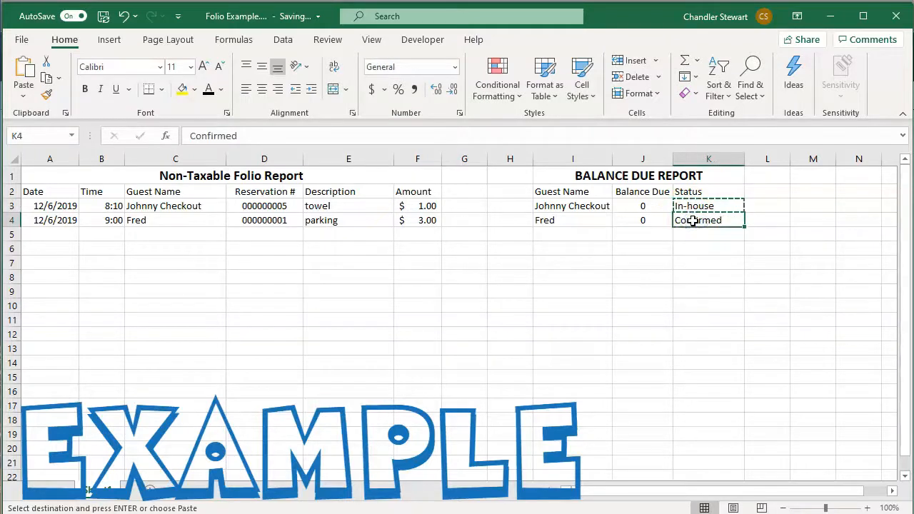
{"action": "key", "text": "ctrl+v"}
{"action": "left_click", "coordinate": [654, 238]}
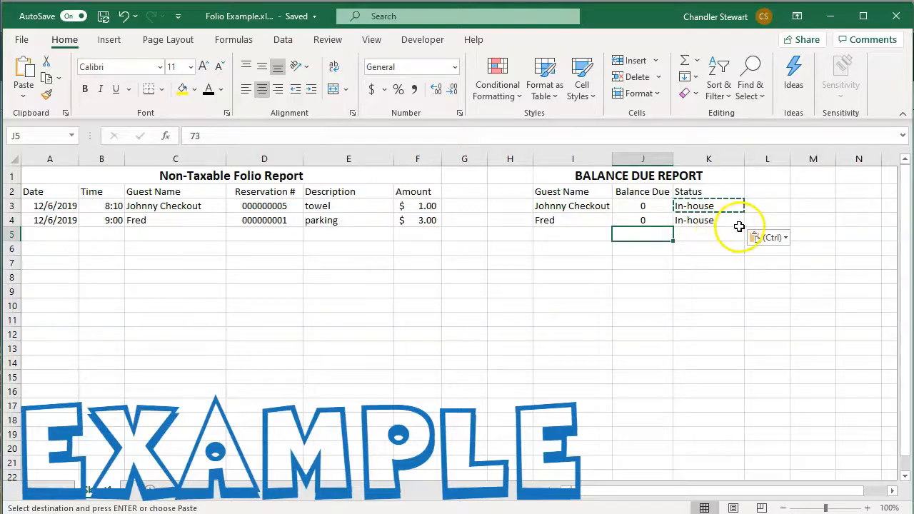
Make the font black for I5:K5 in the Balance Due Report and A5:F6 in the Non-Taxable Folio Report.
{"action": "left_click", "coordinate": [703, 237]}
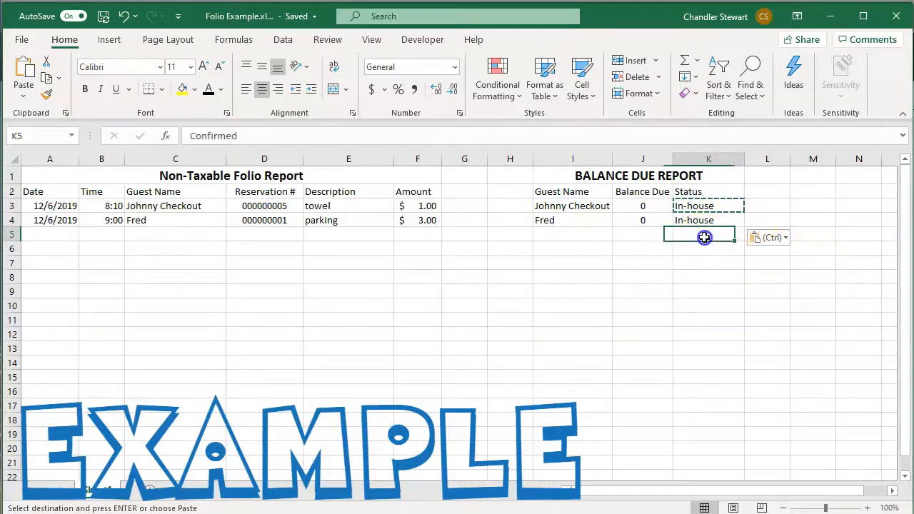
{"action": "left_click_drag", "start_coordinate": [704, 237], "coordinate": [561, 232]}
{"action": "left_click", "coordinate": [209, 90]}
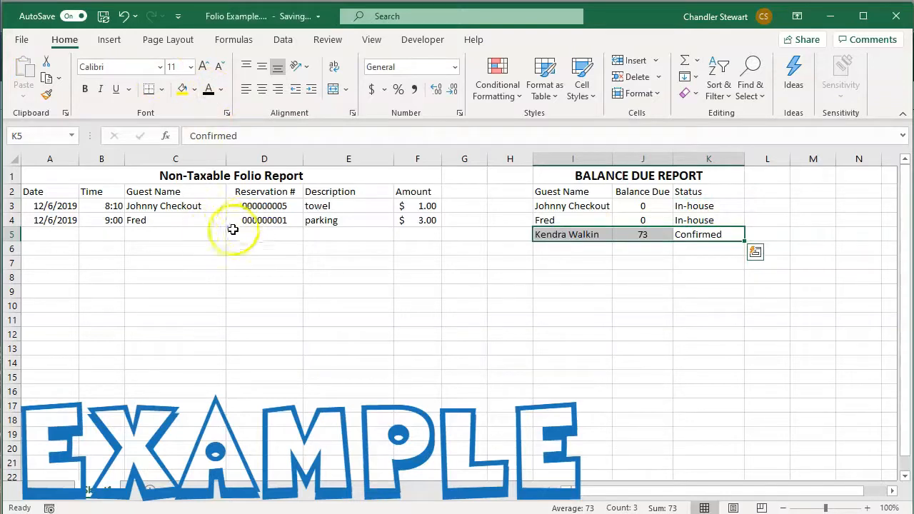
{"action": "left_click_drag", "start_coordinate": [416, 236], "coordinate": [53, 222]}
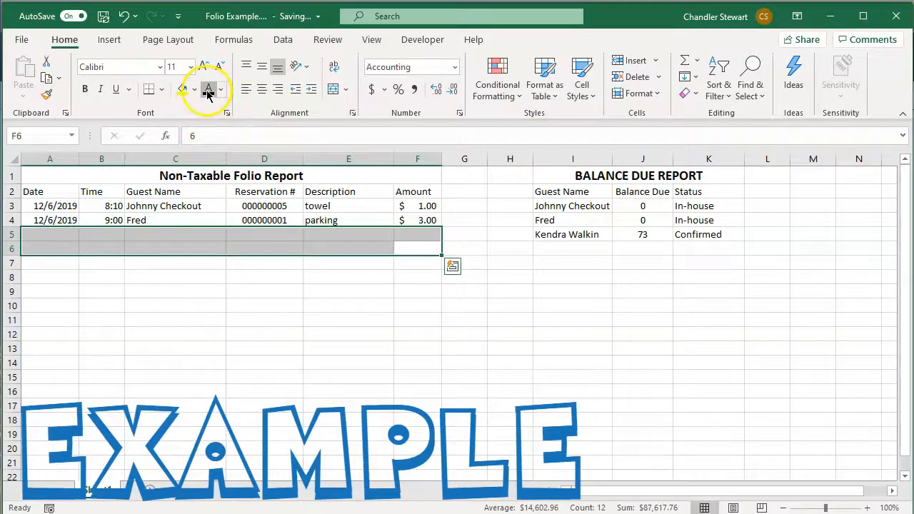
{"action": "left_click", "coordinate": [208, 91]}
{"action": "left_click", "coordinate": [342, 249]}
Set the third guest's balance due in J5 to 80 and the status in K5 to Cancelled.
{"action": "left_click", "coordinate": [648, 234]}
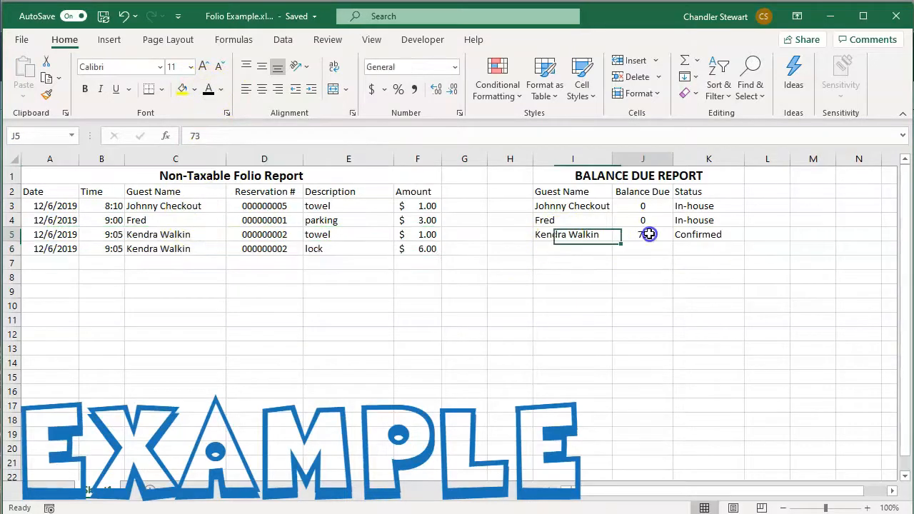
{"action": "type", "text": "80"}
{"action": "key", "text": "Return"}
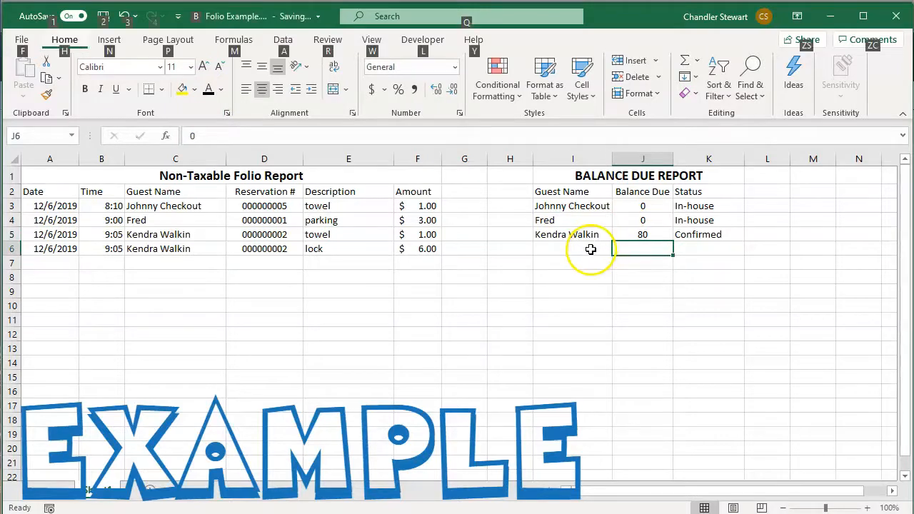
{"action": "left_click", "coordinate": [590, 252]}
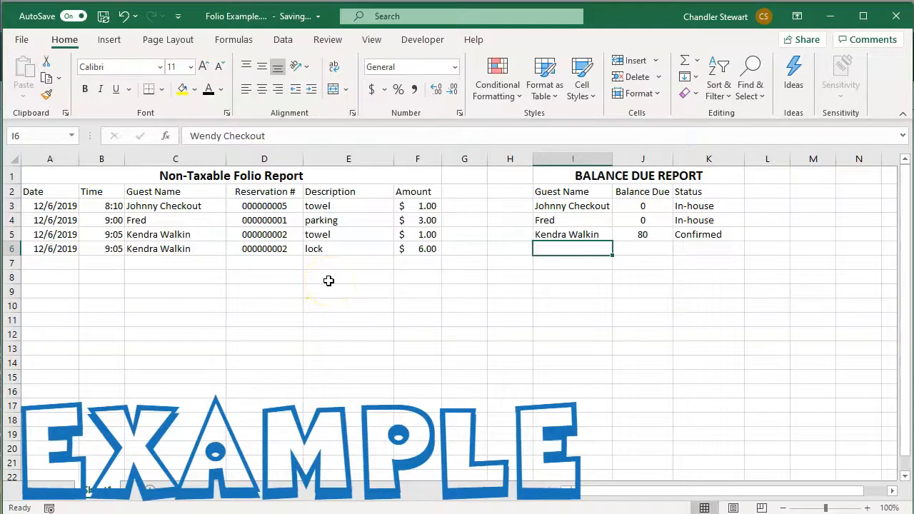
{"action": "left_click", "coordinate": [687, 237]}
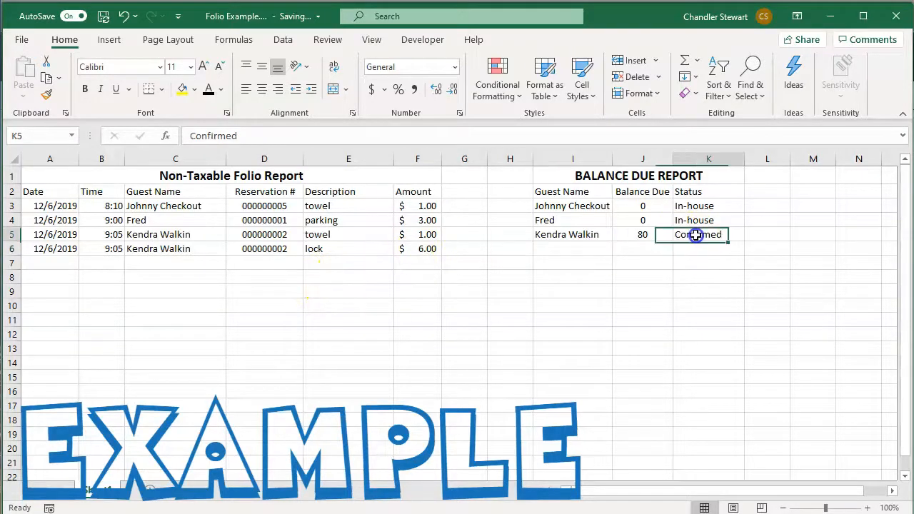
{"action": "type", "text": "Ca"}
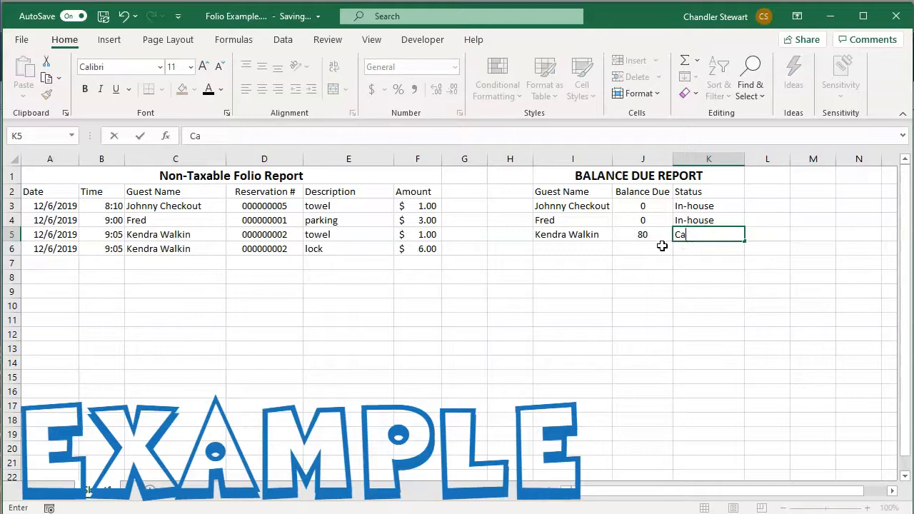
{"action": "type", "text": "ncelled"}
{"action": "key", "text": "Return"}
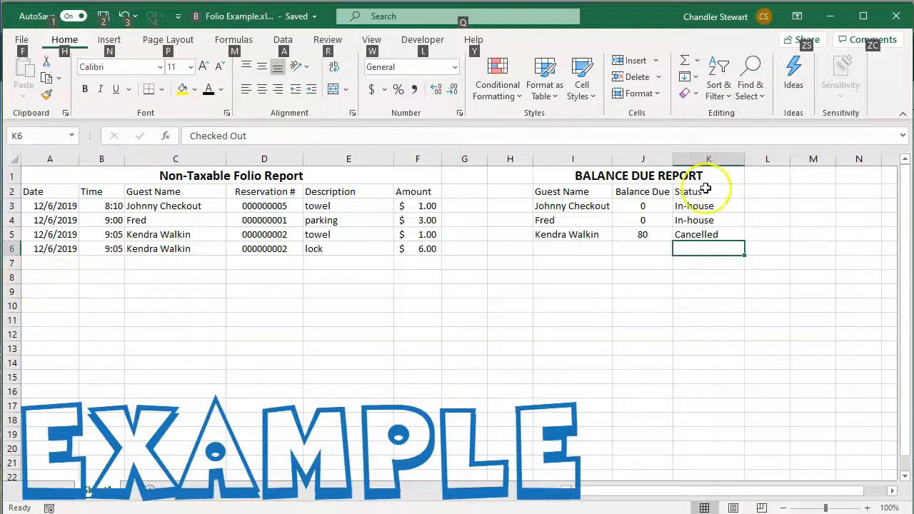
Make the font black for I6:K6 in the Balance Due Report and A7:F7 in the Non-Taxable Folio Report.
{"action": "left_click_drag", "start_coordinate": [691, 248], "coordinate": [585, 252]}
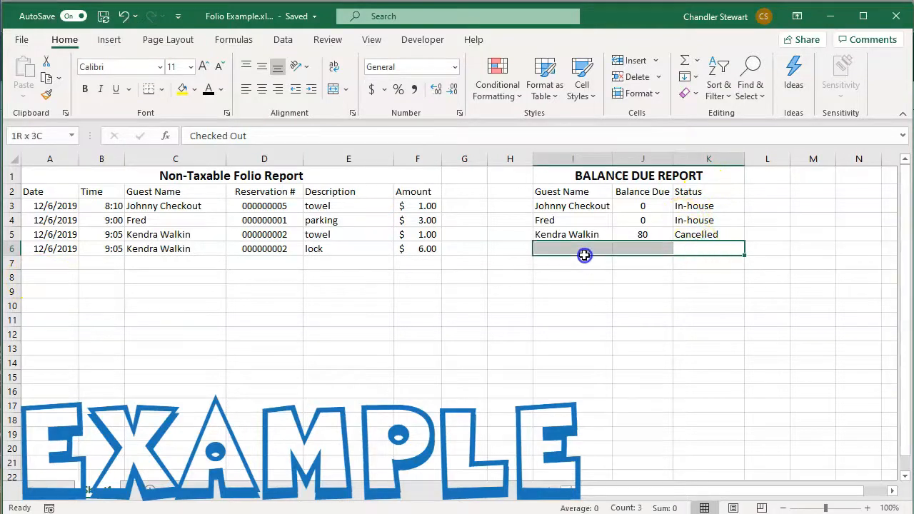
{"action": "left_click", "coordinate": [212, 90]}
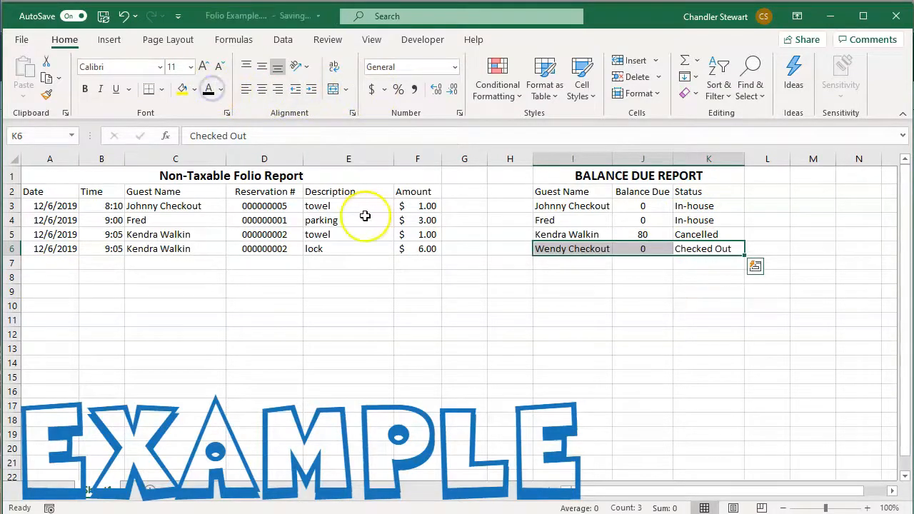
{"action": "left_click", "coordinate": [658, 277]}
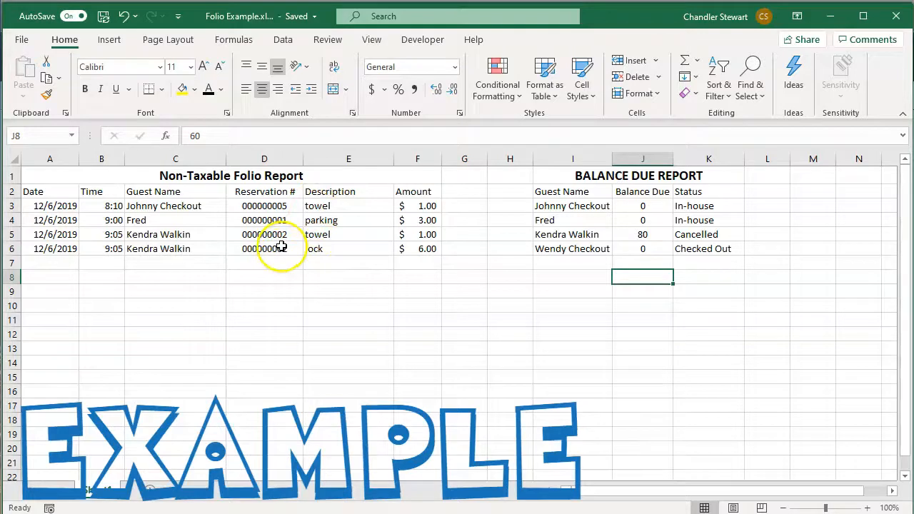
{"action": "left_click_drag", "start_coordinate": [422, 261], "coordinate": [29, 268]}
{"action": "key", "text": "ctrl+v"}
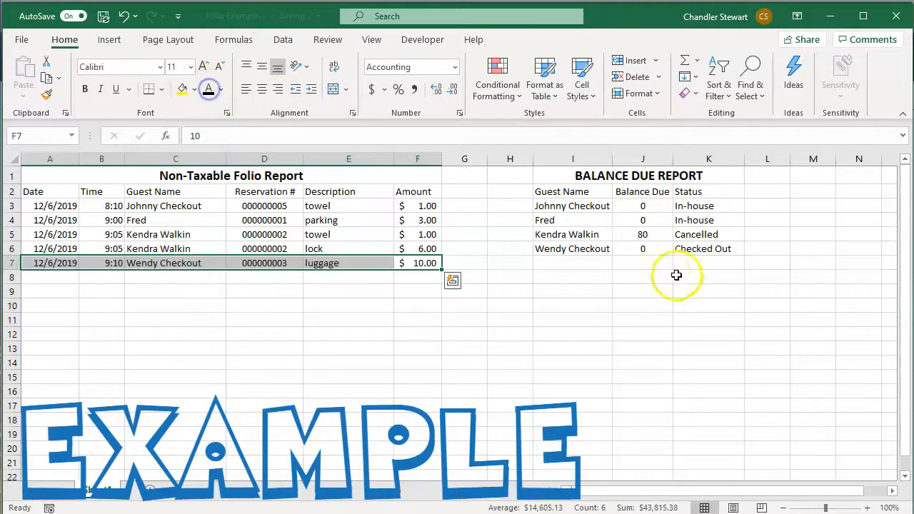
Set the fourth guest's balance due in J6 to 10.
{"action": "left_click", "coordinate": [635, 250]}
{"action": "key", "text": "BackSpace"}
{"action": "type", "text": "10"}
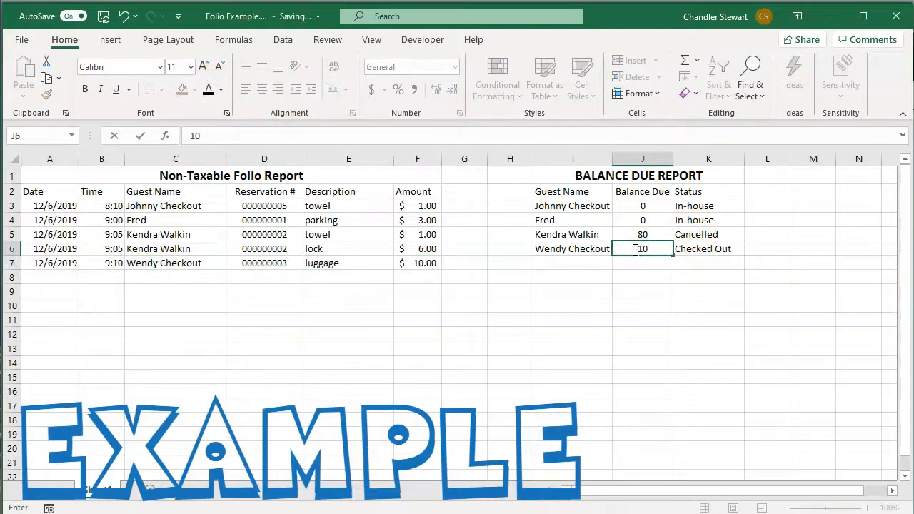
{"action": "left_click", "coordinate": [625, 306]}
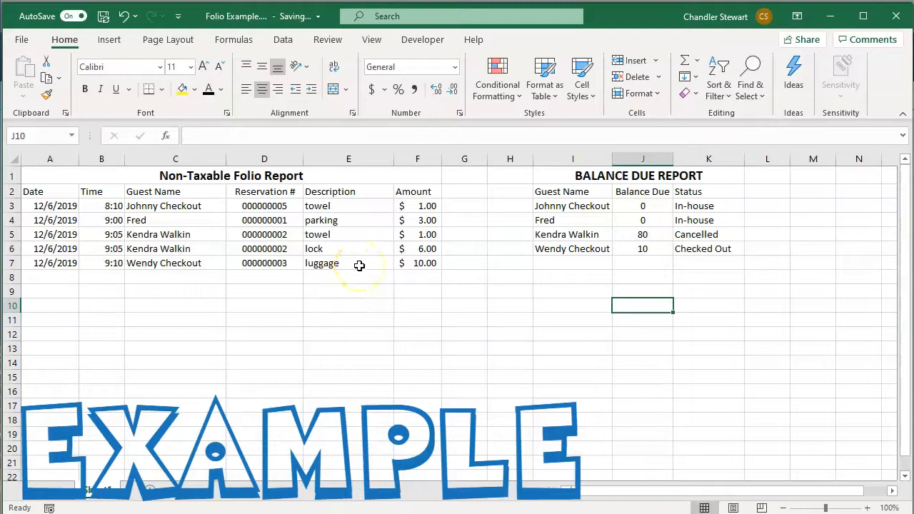
Make the font black for the luggage adjustment row A8:F8 and set the fourth guest's balance due in J6 to 5.
{"action": "left_click_drag", "start_coordinate": [410, 277], "coordinate": [56, 276]}
{"action": "key", "text": "ctrl+v"}
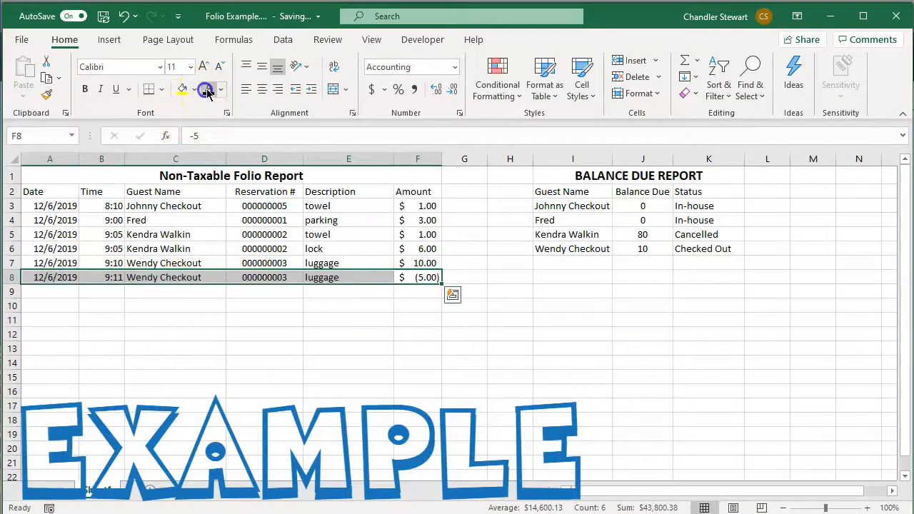
{"action": "left_click", "coordinate": [642, 248]}
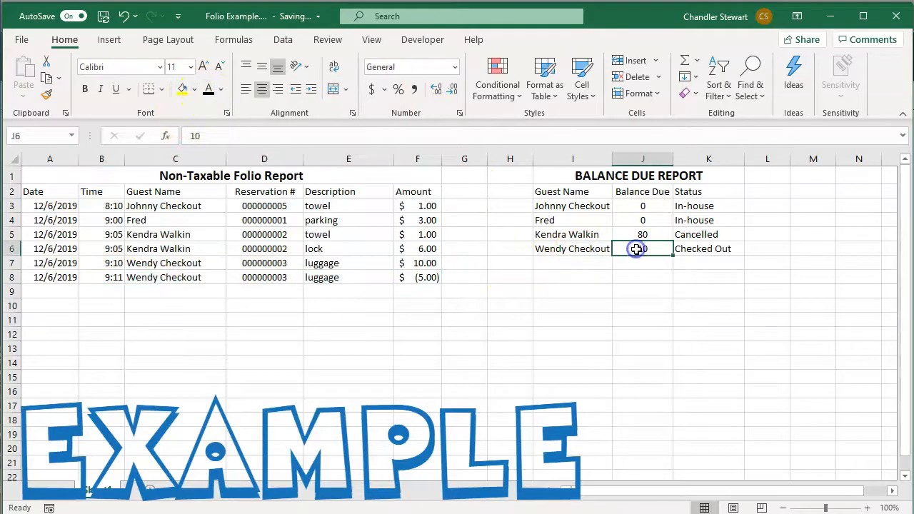
{"action": "type", "text": "5"}
{"action": "left_click", "coordinate": [634, 269]}
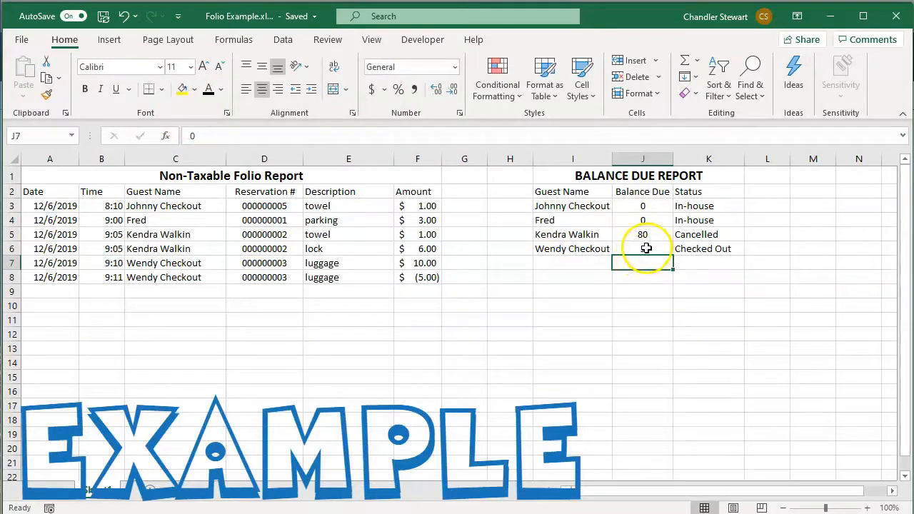
Set the fourth guest's balance due in J6 to 0.
{"action": "left_click", "coordinate": [646, 249]}
{"action": "type", "text": "0"}
{"action": "left_click", "coordinate": [646, 268]}
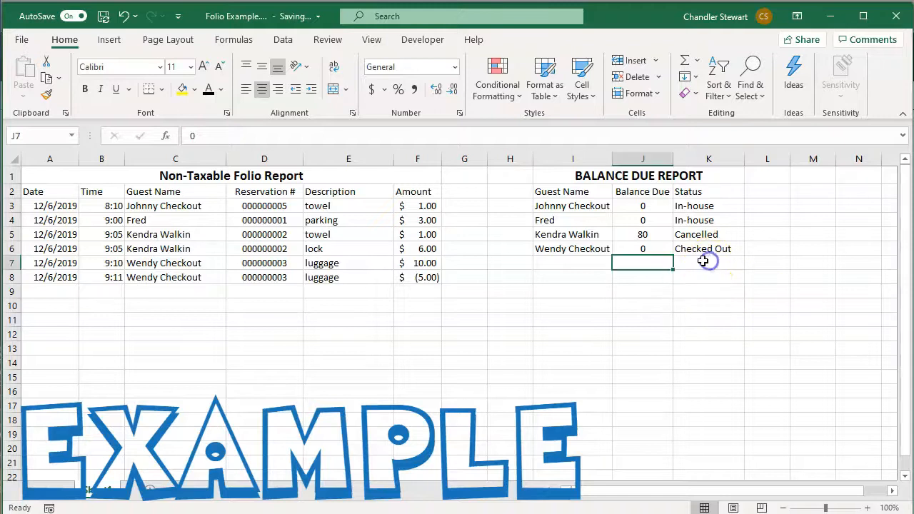
Make the font black for I7:K7 in the Balance Due Report and A9:F9 in the Non-Taxable Folio Report.
{"action": "left_click_drag", "start_coordinate": [707, 263], "coordinate": [577, 259]}
{"action": "key", "text": "ctrl+v"}
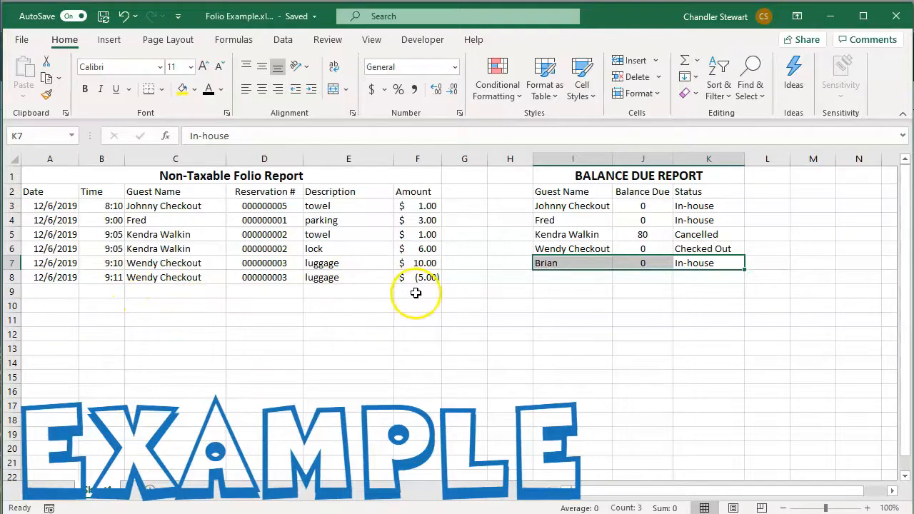
{"action": "left_click_drag", "start_coordinate": [414, 294], "coordinate": [62, 297]}
{"action": "key", "text": "ctrl+v"}
{"action": "left_click", "coordinate": [209, 90]}
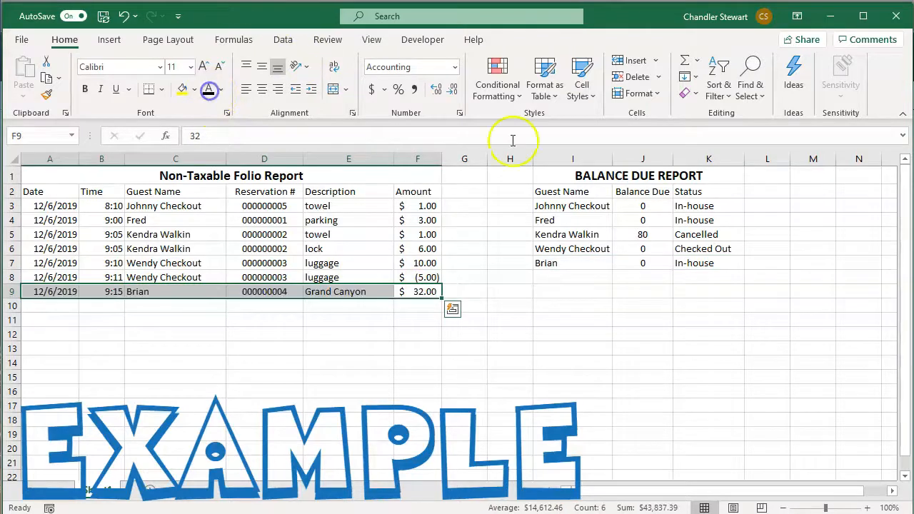
Set the fifth guest's balance due in J7 to 32.
{"action": "left_click", "coordinate": [645, 261]}
{"action": "type", "text": "32"}
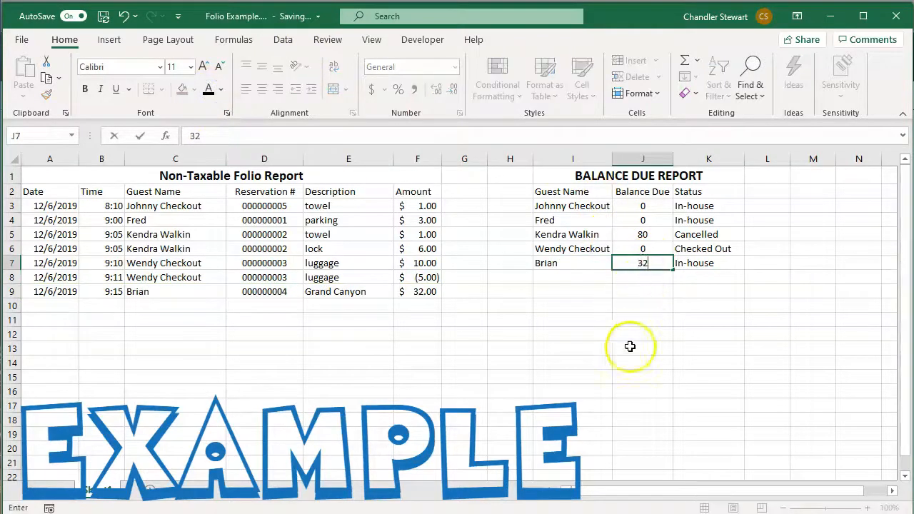
{"action": "left_click", "coordinate": [454, 335]}
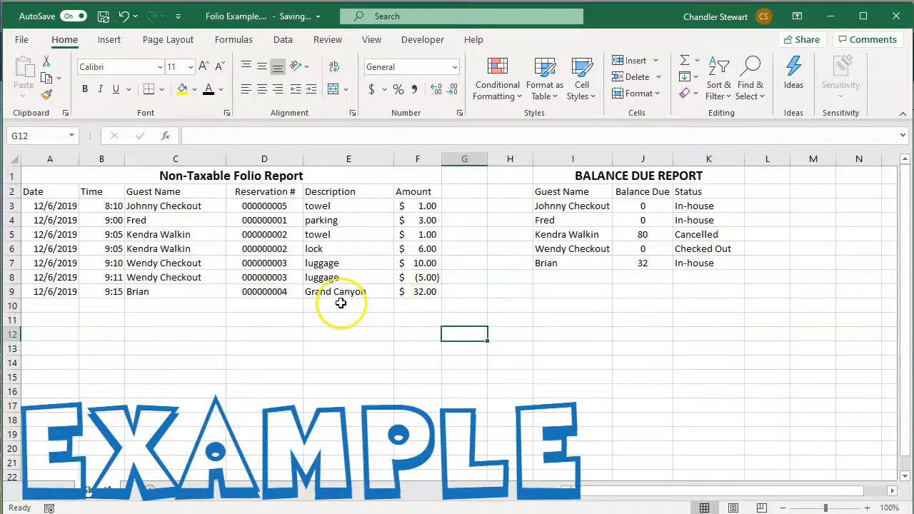
Make the font black for A10:F11 in the Non-Taxable Folio Report and set the fifth guest's balance due in J7 to 0.
{"action": "left_click_drag", "start_coordinate": [414, 305], "coordinate": [37, 314]}
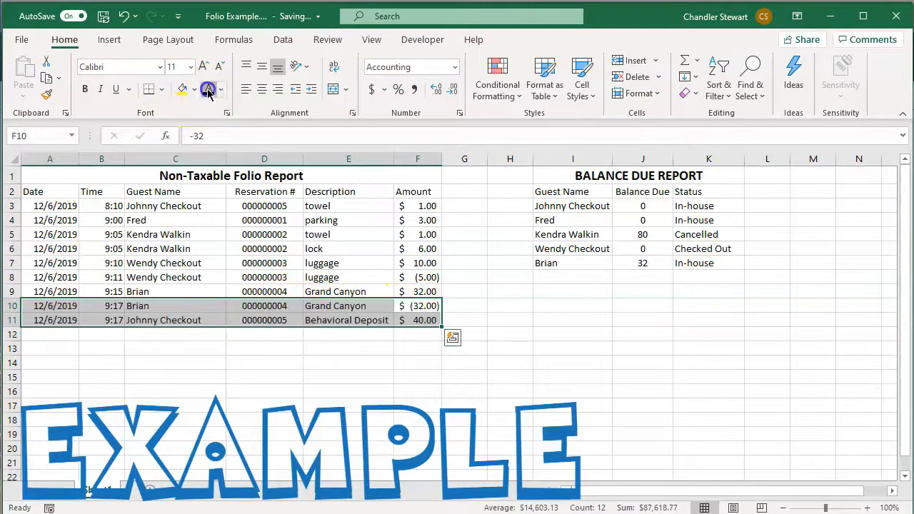
{"action": "left_click", "coordinate": [627, 264]}
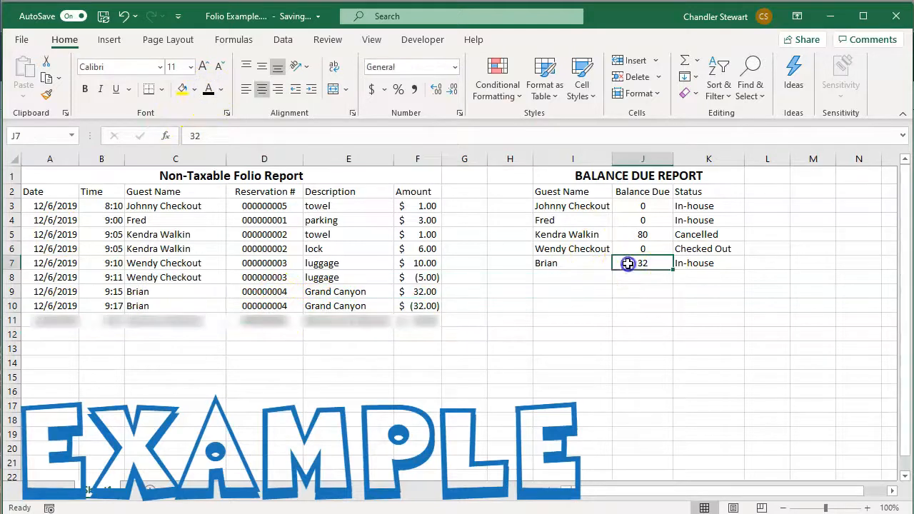
{"action": "left_click", "coordinate": [637, 300]}
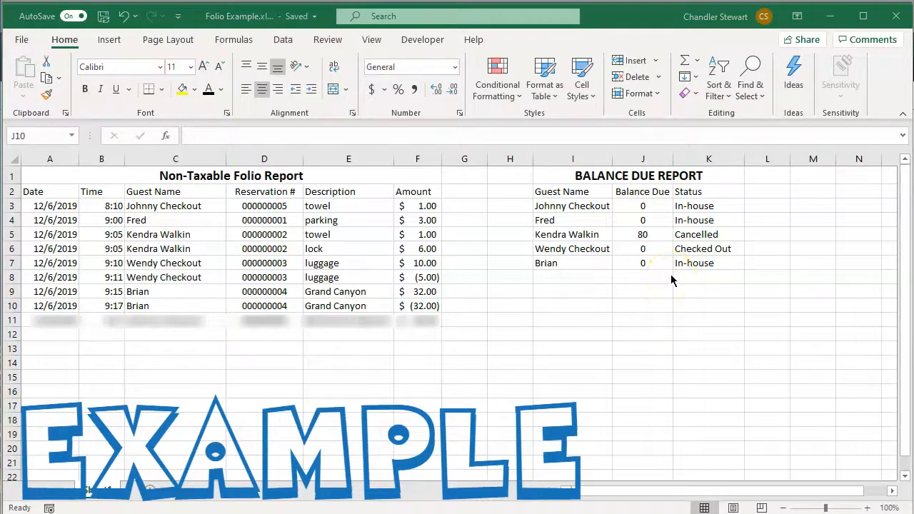
Change the first guest's status in K3 to Checked out.
{"action": "left_click", "coordinate": [159, 206]}
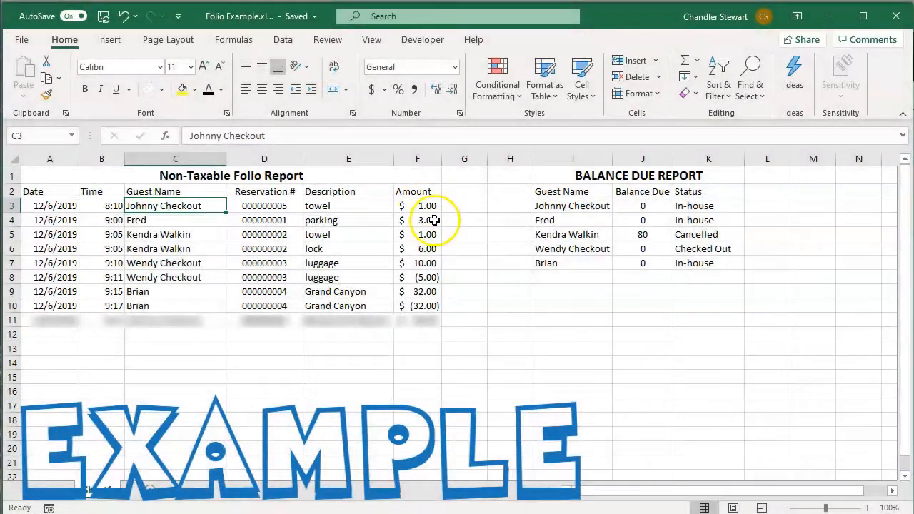
{"action": "left_click", "coordinate": [685, 205]}
{"action": "type", "text": "Checked out"}
{"action": "key", "text": "Return"}
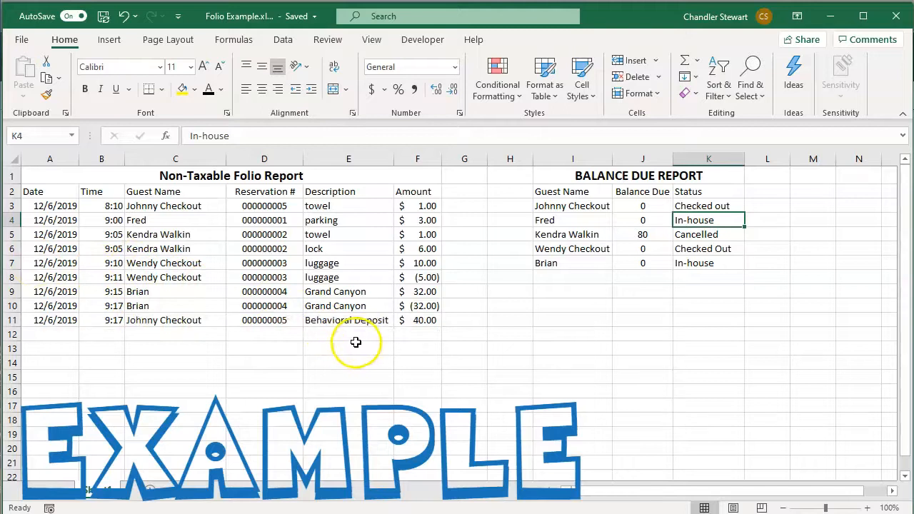
Set the first guest's balance due in J3 to 40.
{"action": "left_click_drag", "start_coordinate": [422, 332], "coordinate": [36, 323]}
{"action": "left_click", "coordinate": [153, 332]}
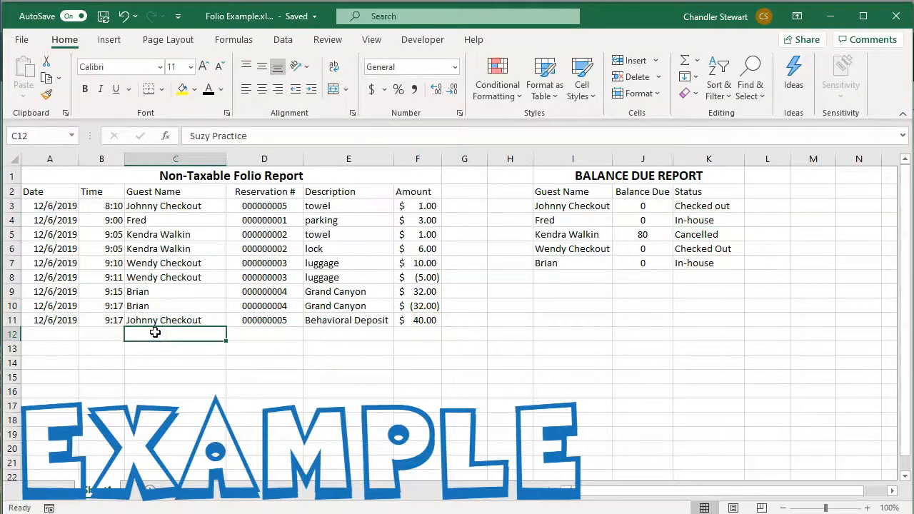
{"action": "left_click", "coordinate": [644, 207]}
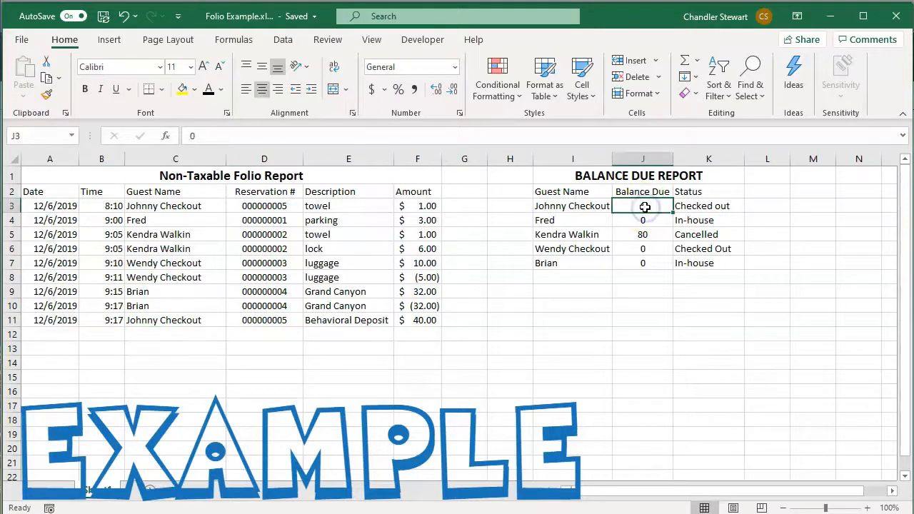
{"action": "type", "text": "41"}
{"action": "key", "text": "Return"}
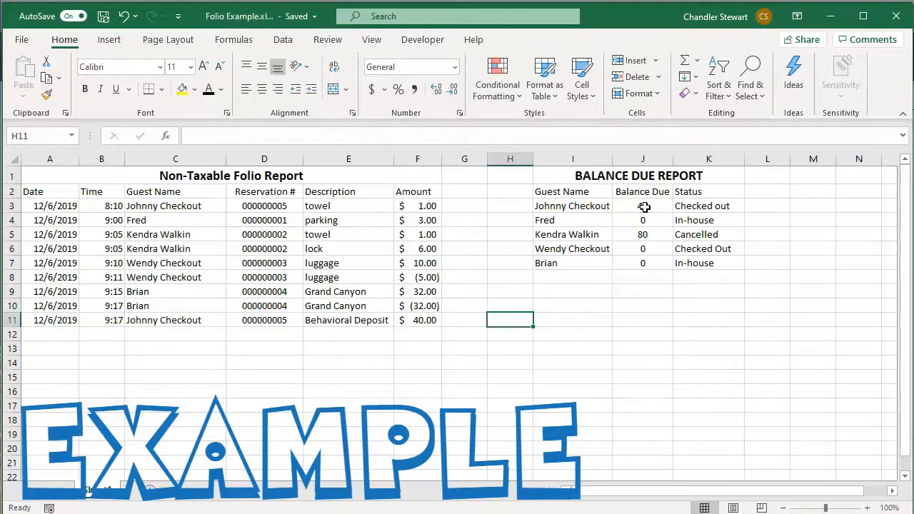
{"action": "key", "text": "alt"}
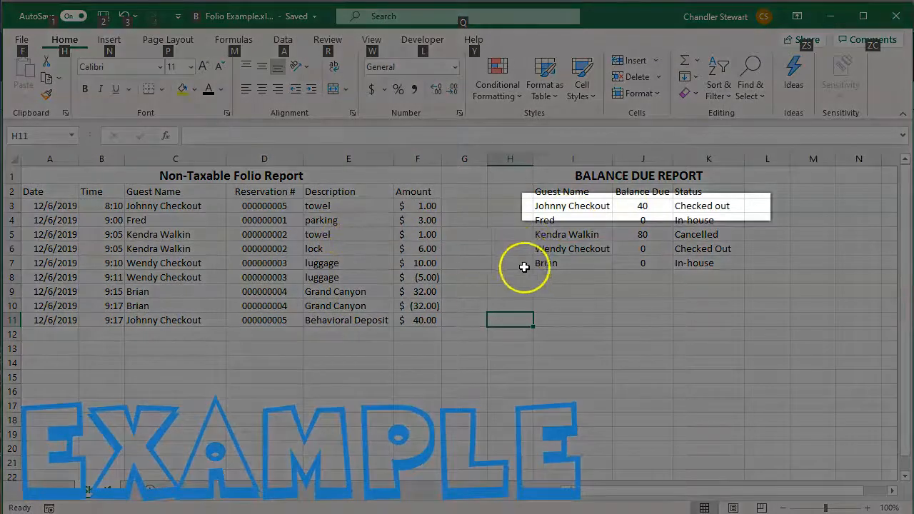
{"action": "left_click", "coordinate": [610, 319]}
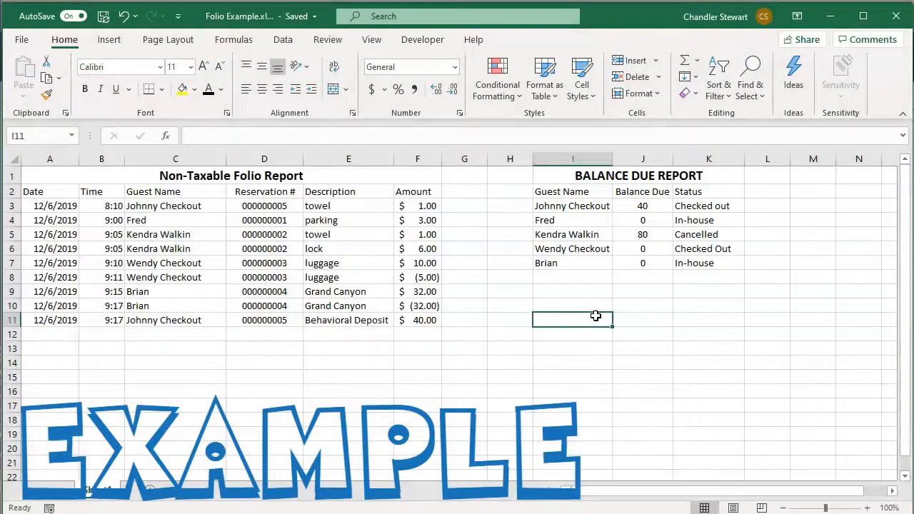
{"action": "left_click_drag", "start_coordinate": [344, 321], "coordinate": [289, 325]}
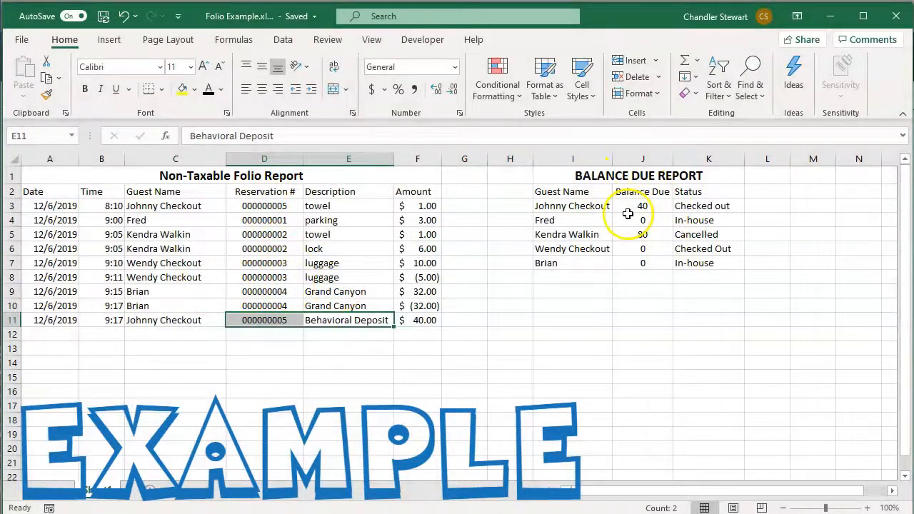
Delete row 11 with the Behavioral Deposit charge from the sheet.
{"action": "left_click", "coordinate": [11, 320]}
{"action": "right_click", "coordinate": [11, 320]}
{"action": "left_click", "coordinate": [52, 214]}
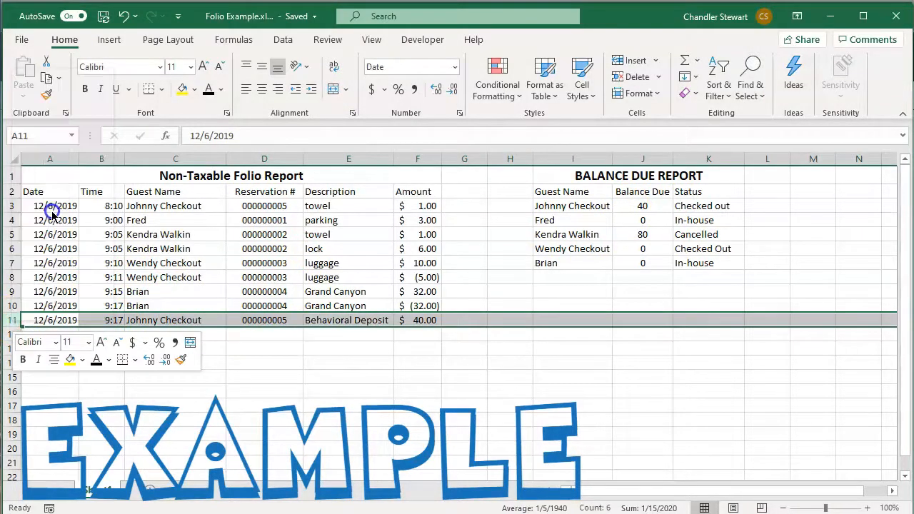
{"action": "left_click", "coordinate": [243, 293]}
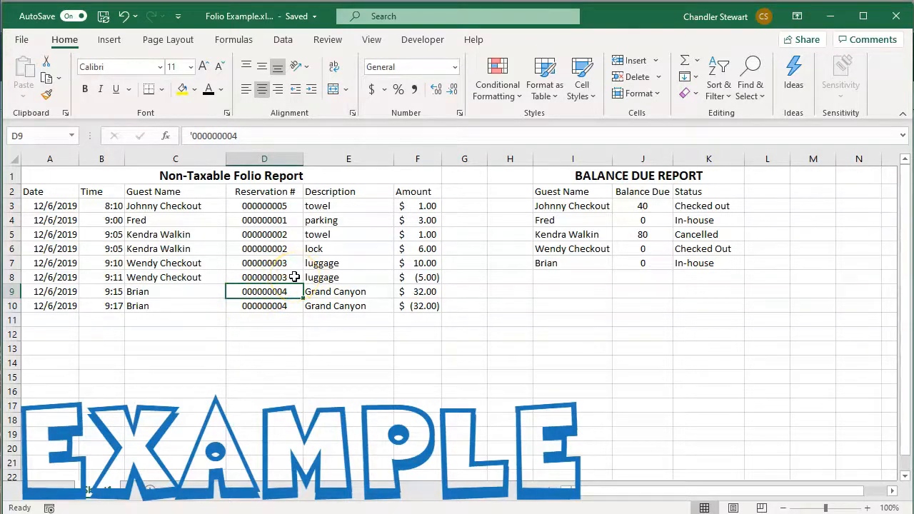
Make the font black for I8:K8 in the Balance Due Report and A11:F11 in the Non-Taxable Folio Report.
{"action": "left_click_drag", "start_coordinate": [700, 280], "coordinate": [547, 279]}
{"action": "left_click", "coordinate": [211, 91]}
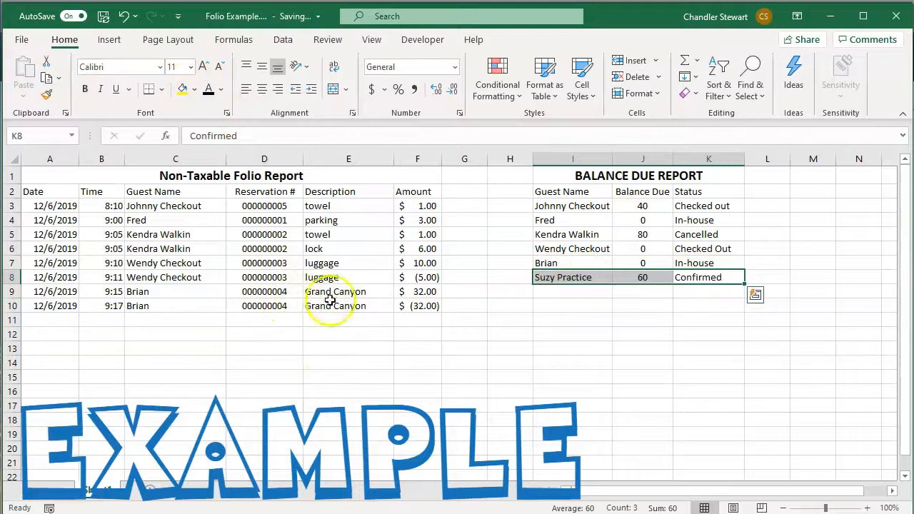
{"action": "left_click_drag", "start_coordinate": [419, 318], "coordinate": [24, 318]}
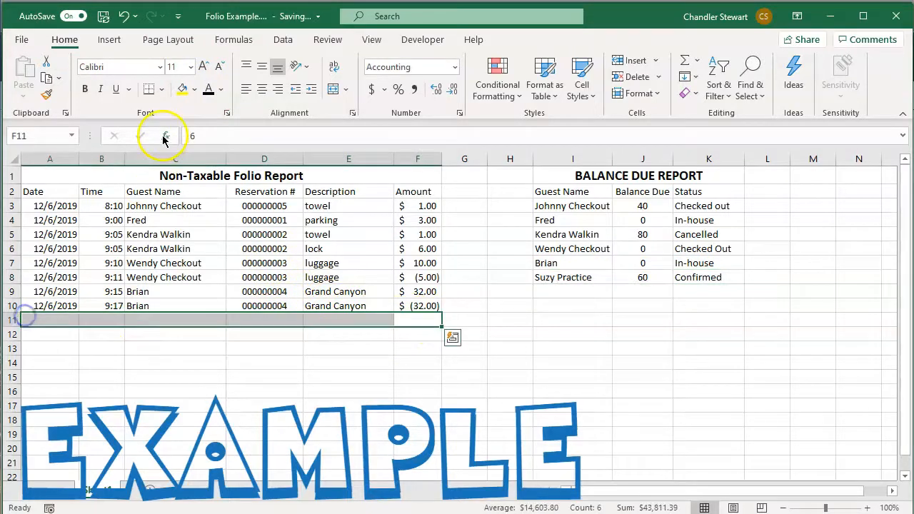
{"action": "left_click", "coordinate": [209, 90]}
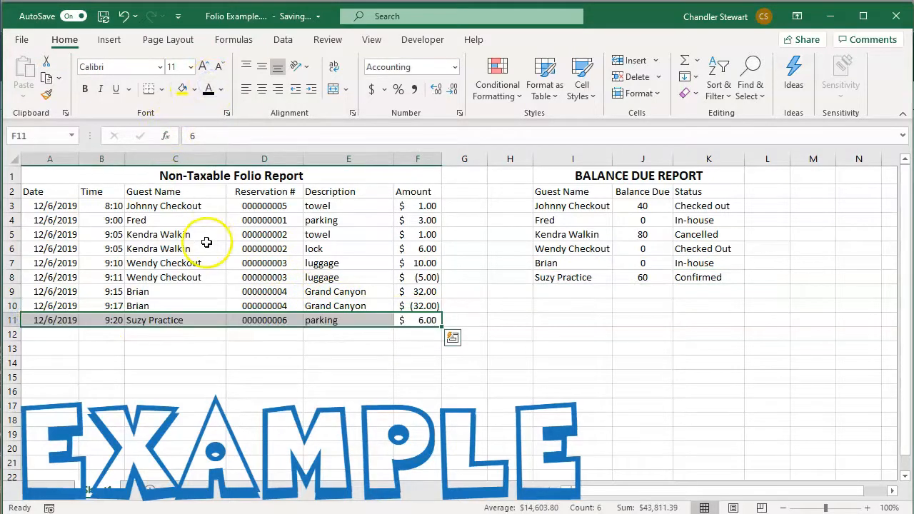
Set the sixth guest's balance due in J8 to 66.
{"action": "left_click", "coordinate": [641, 278]}
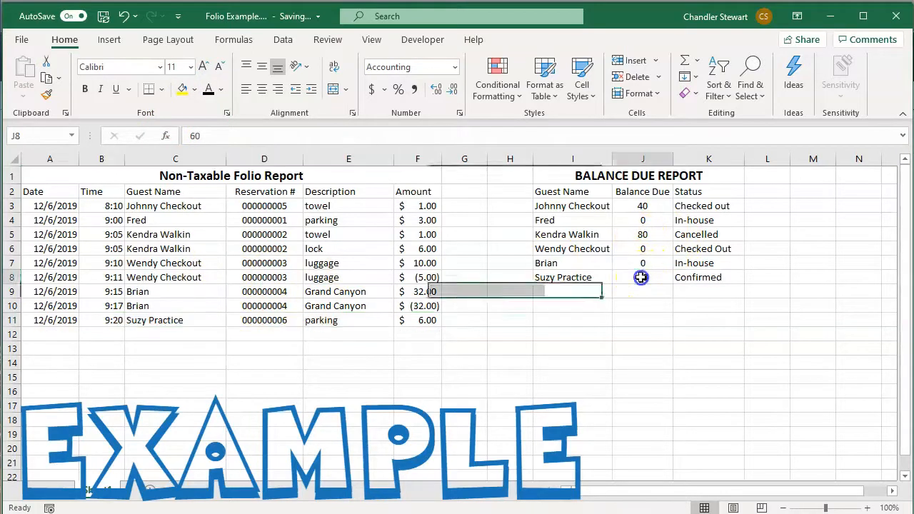
{"action": "type", "text": "6"}
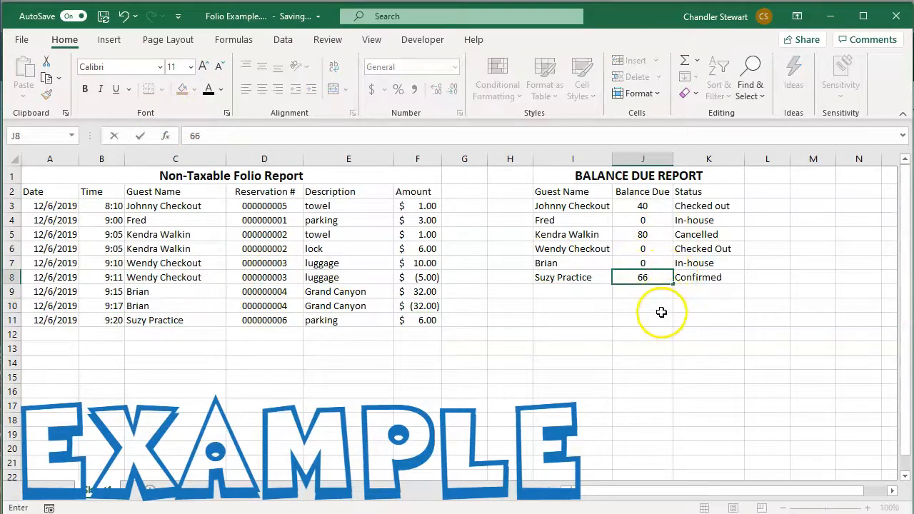
{"action": "left_click", "coordinate": [662, 308]}
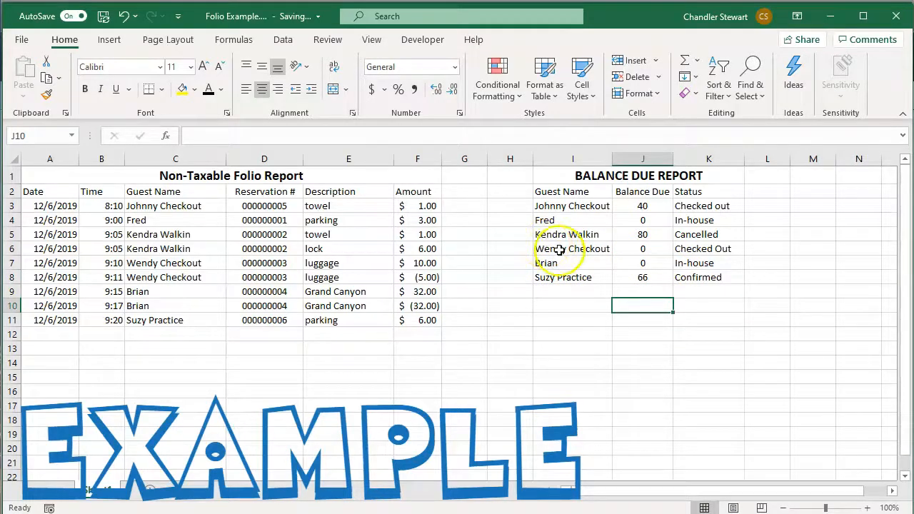
Set the sixth guest's balance due in J8 to 0.
{"action": "left_click", "coordinate": [631, 277]}
{"action": "type", "text": "0"}
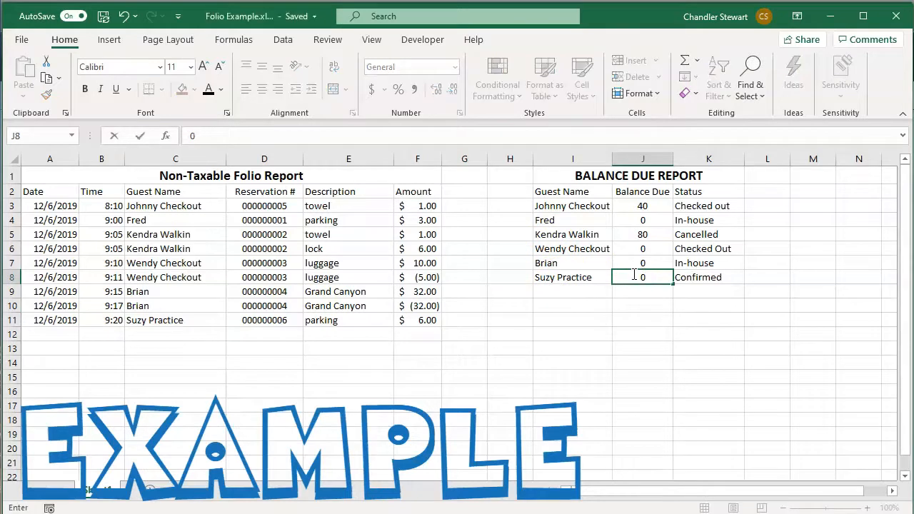
{"action": "left_click", "coordinate": [637, 291]}
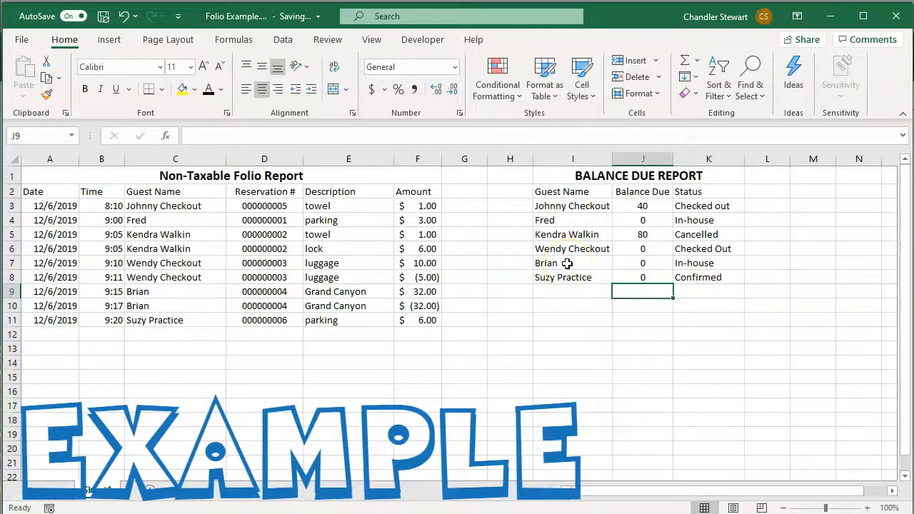
Set the sixth guest's status in K8 of the Balance Due Report to Cancelled.
{"action": "left_click", "coordinate": [701, 276]}
{"action": "type", "text": "Cancelled"}
{"action": "key", "text": "Return"}
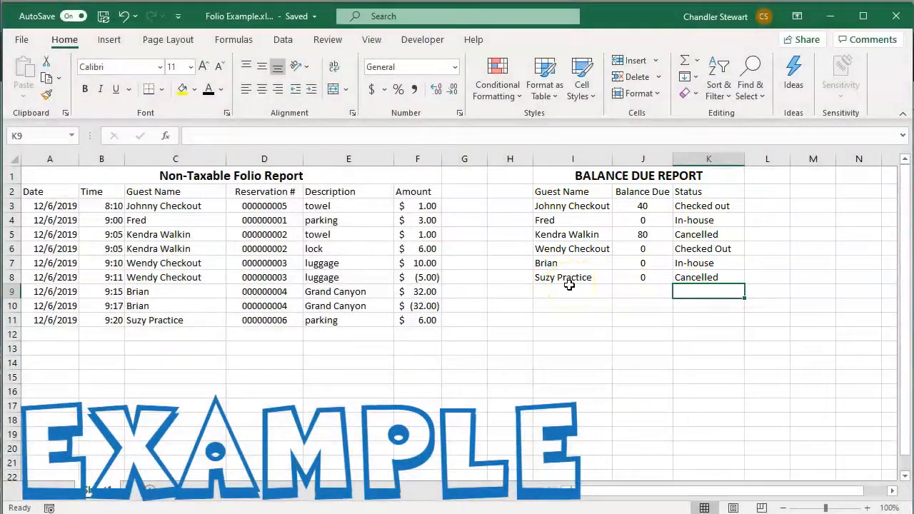
{"action": "key", "text": "alt"}
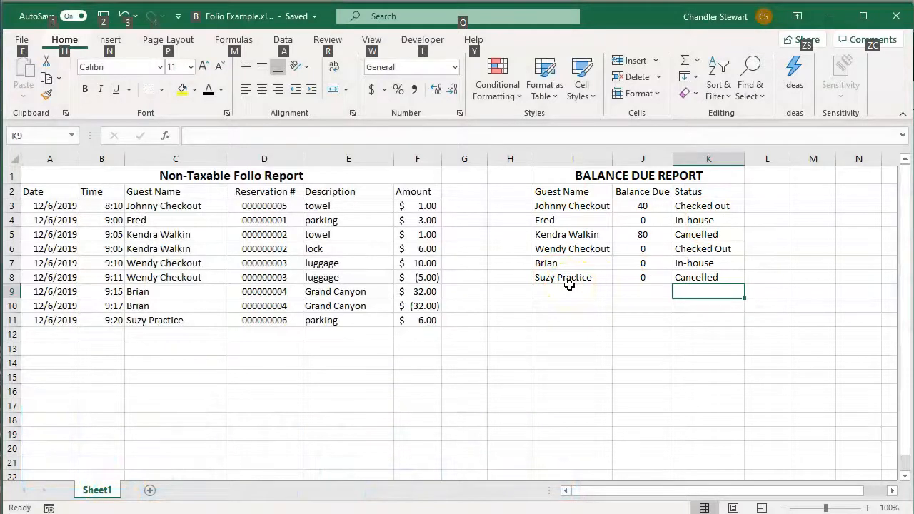
{"action": "left_click", "coordinate": [457, 362]}
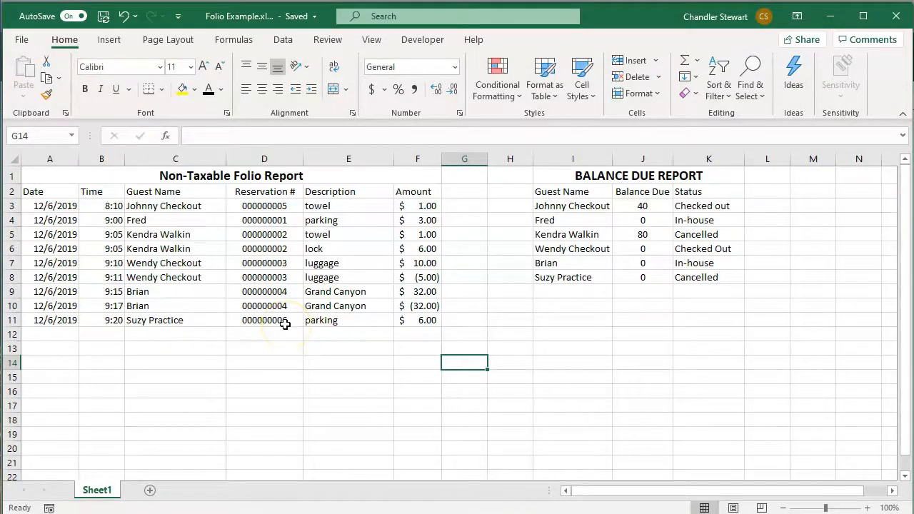
{"action": "left_click_drag", "start_coordinate": [422, 319], "coordinate": [182, 240]}
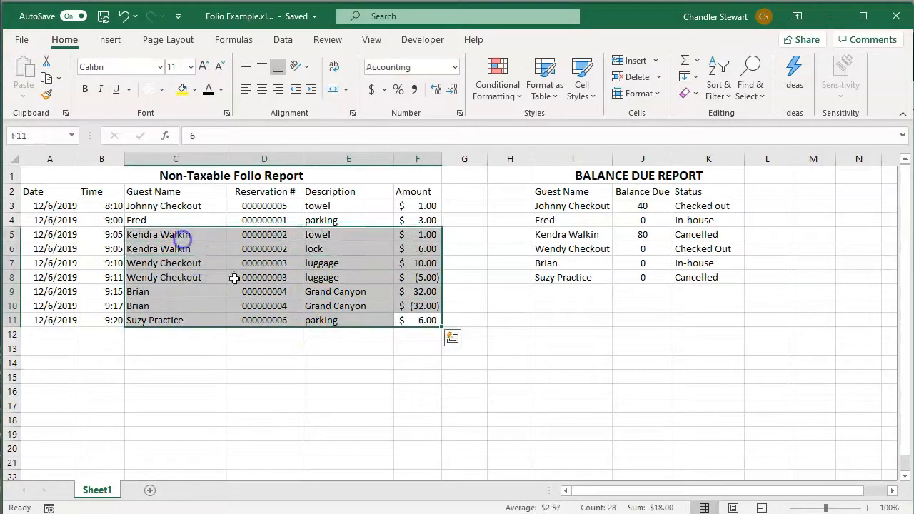
{"action": "left_click", "coordinate": [466, 376]}
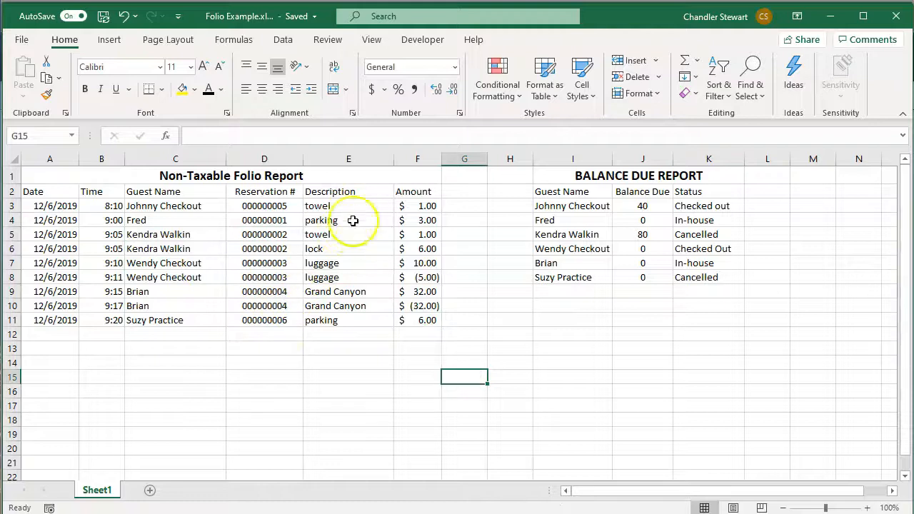
{"action": "left_click_drag", "start_coordinate": [419, 207], "coordinate": [414, 322]}
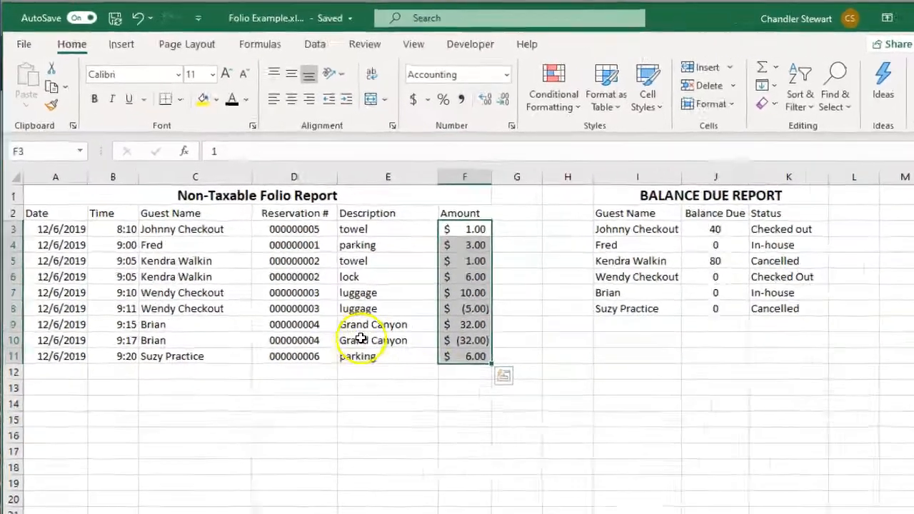
{"action": "left_click", "coordinate": [361, 340]}
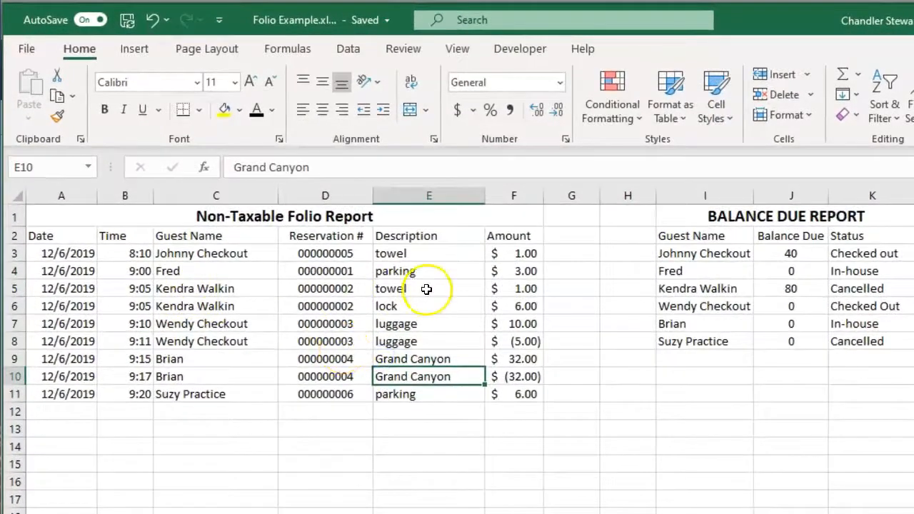
Fill A5:F6, the cancelled guest's towel and lock charges in the Non-Taxable Folio Report, with pink.
{"action": "left_click_drag", "start_coordinate": [518, 306], "coordinate": [76, 289]}
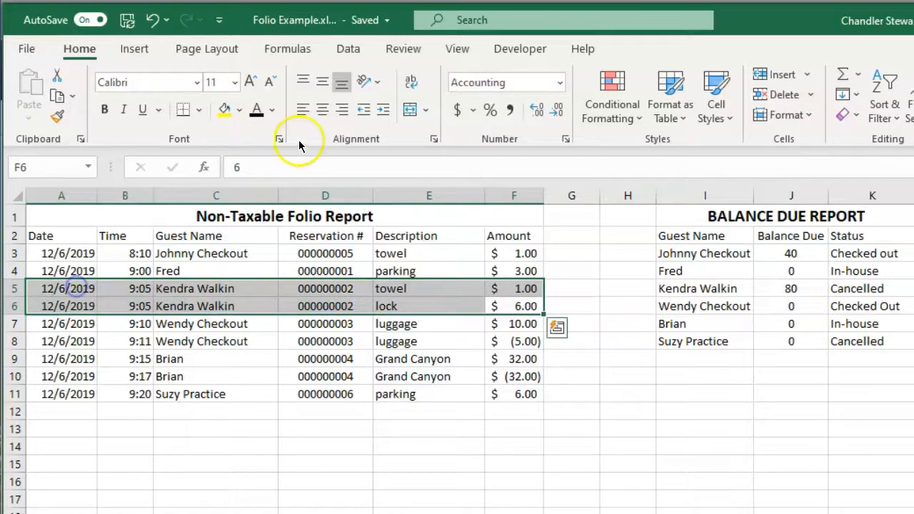
{"action": "left_click", "coordinate": [240, 110]}
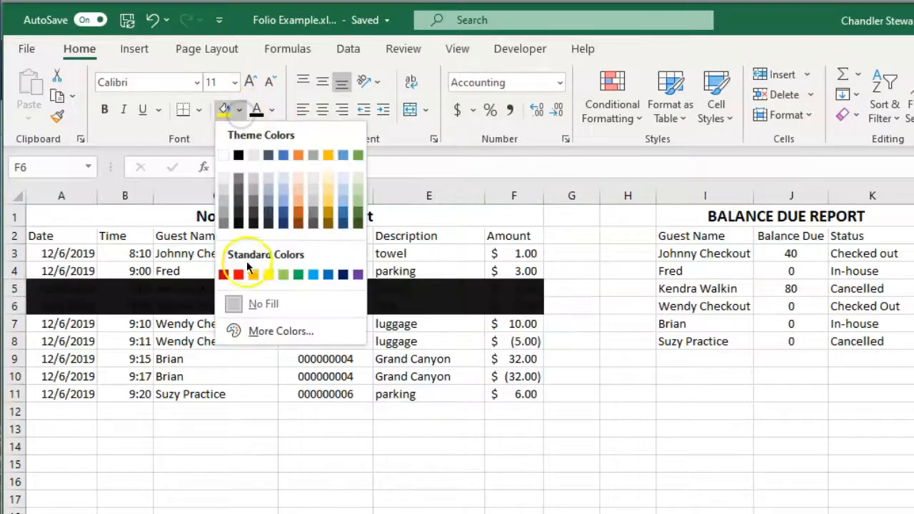
{"action": "left_click", "coordinate": [266, 330]}
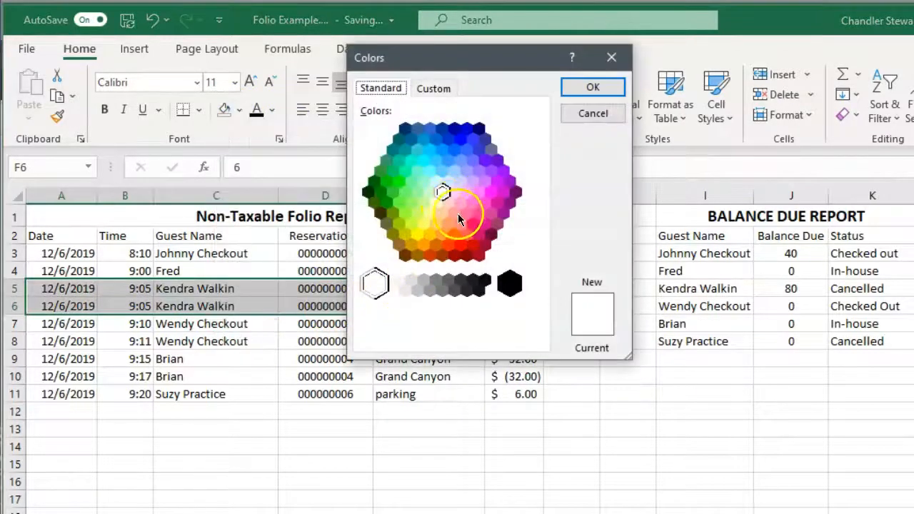
{"action": "left_click", "coordinate": [472, 201]}
{"action": "left_click", "coordinate": [593, 87]}
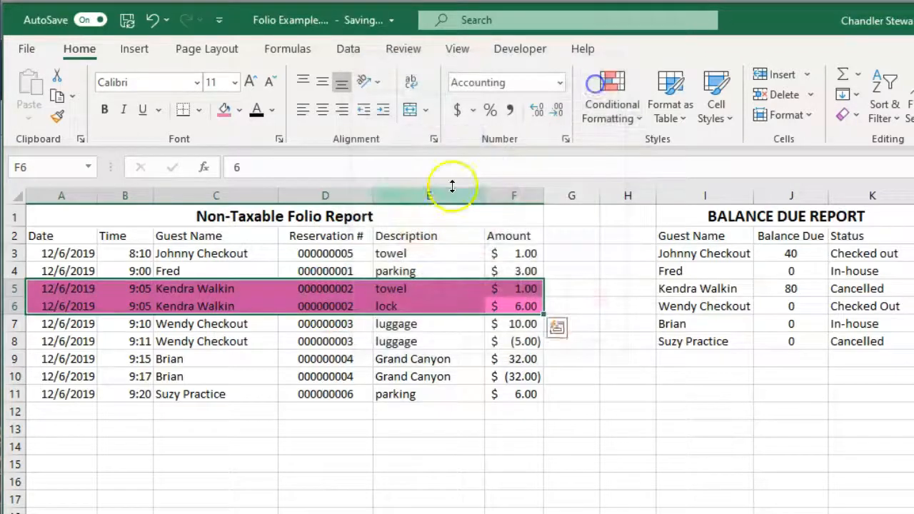
{"action": "left_click", "coordinate": [325, 324]}
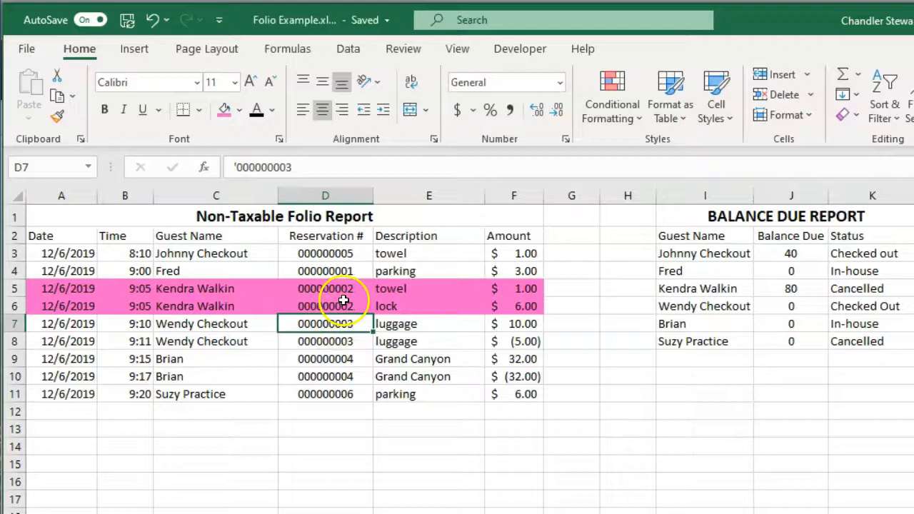
Fill A11:F11, the cancelled practice guest's parking charge, with the same pink.
{"action": "left_click_drag", "start_coordinate": [520, 394], "coordinate": [75, 394]}
{"action": "left_click", "coordinate": [225, 111]}
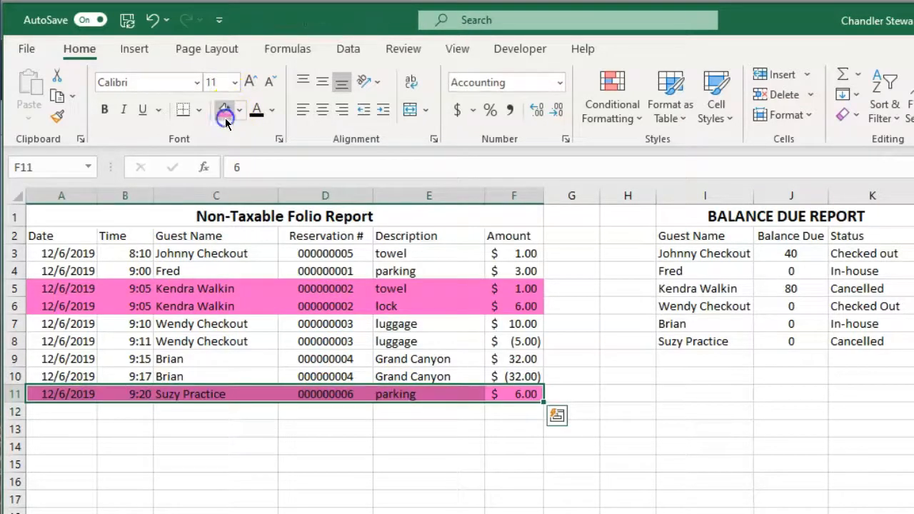
{"action": "left_click", "coordinate": [572, 319]}
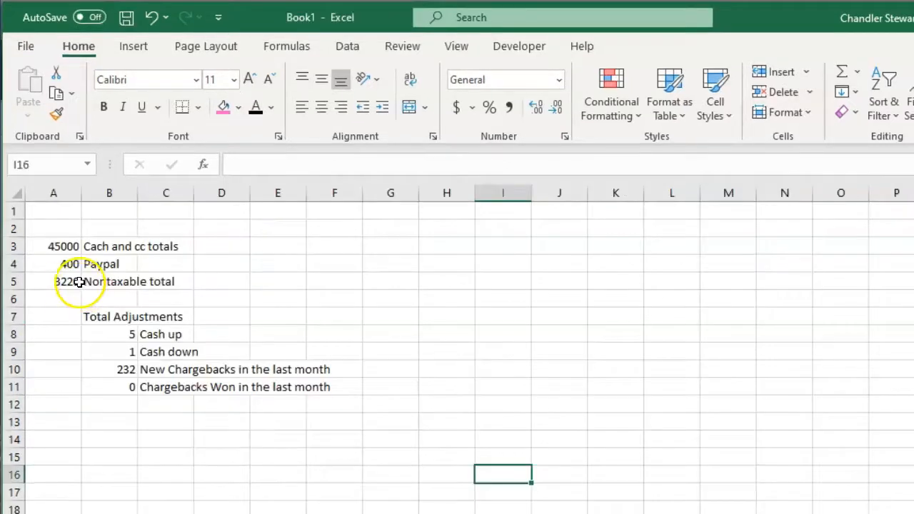
{"action": "left_click_drag", "start_coordinate": [67, 288], "coordinate": [139, 287]}
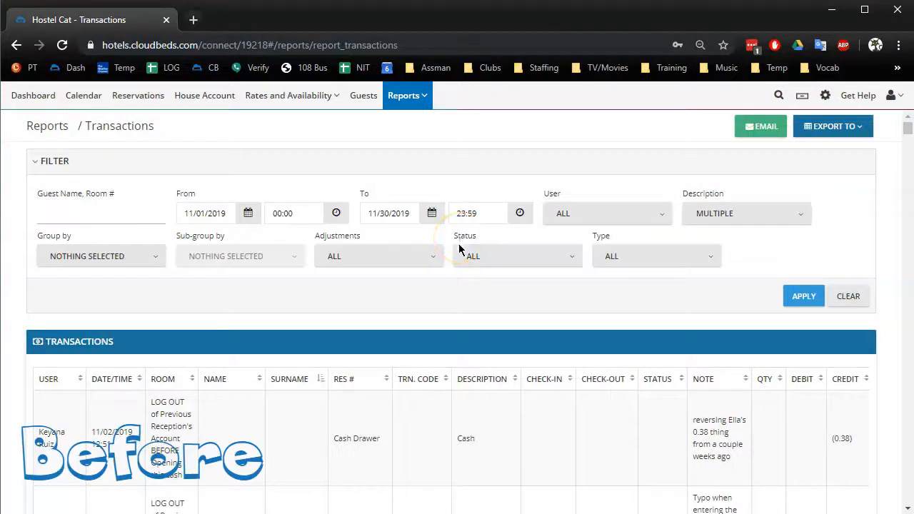
Search the November 2019 Transactions report for "prac" and review the practice guests' transactions, then close the search.
{"action": "scroll", "coordinate": [460, 246], "scroll_direction": "down", "scroll_amount": 15}
{"action": "scroll", "coordinate": [462, 240], "scroll_direction": "down", "scroll_amount": 10}
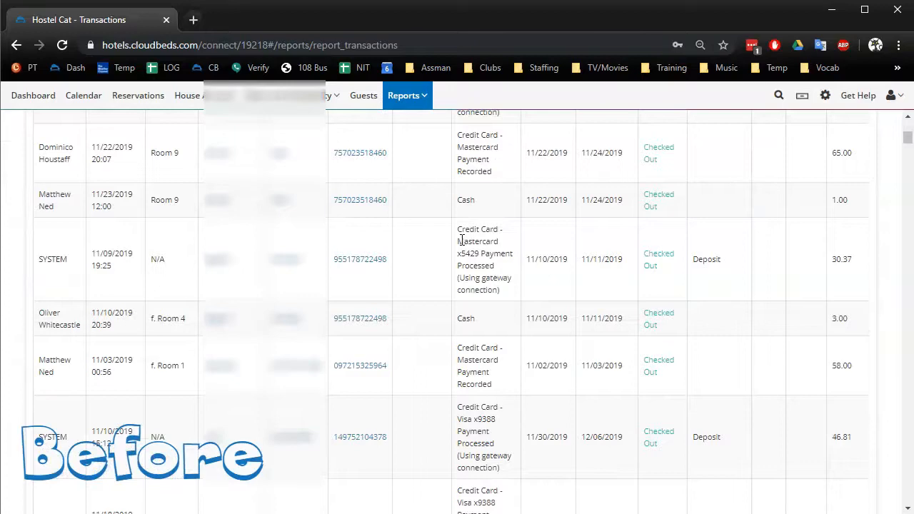
{"action": "scroll", "coordinate": [463, 240], "scroll_direction": "down", "scroll_amount": 5}
{"action": "key", "text": "ctrl+f"}
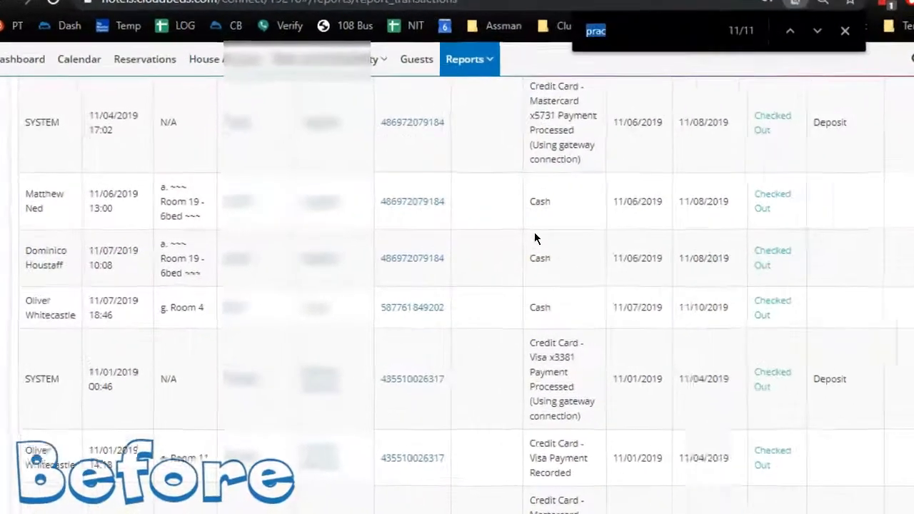
{"action": "type", "text": "prac"}
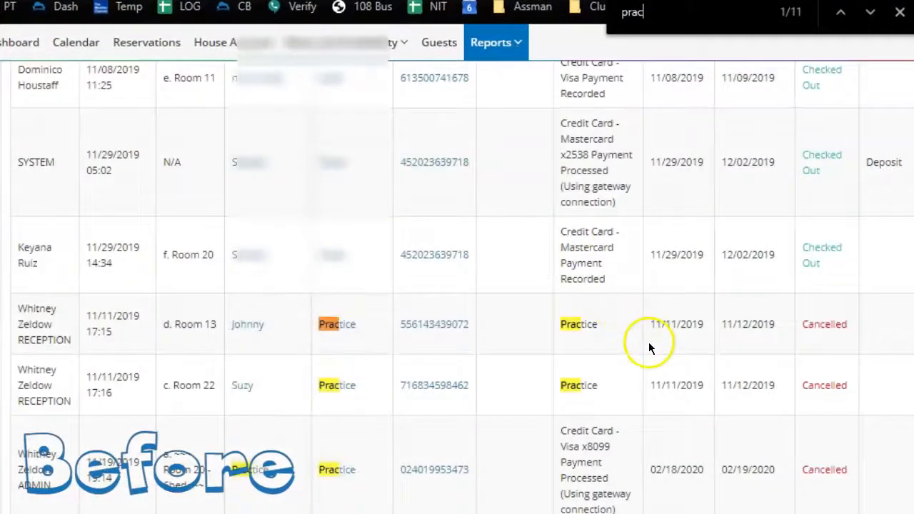
{"action": "scroll", "coordinate": [648, 343], "scroll_direction": "down", "scroll_amount": 4}
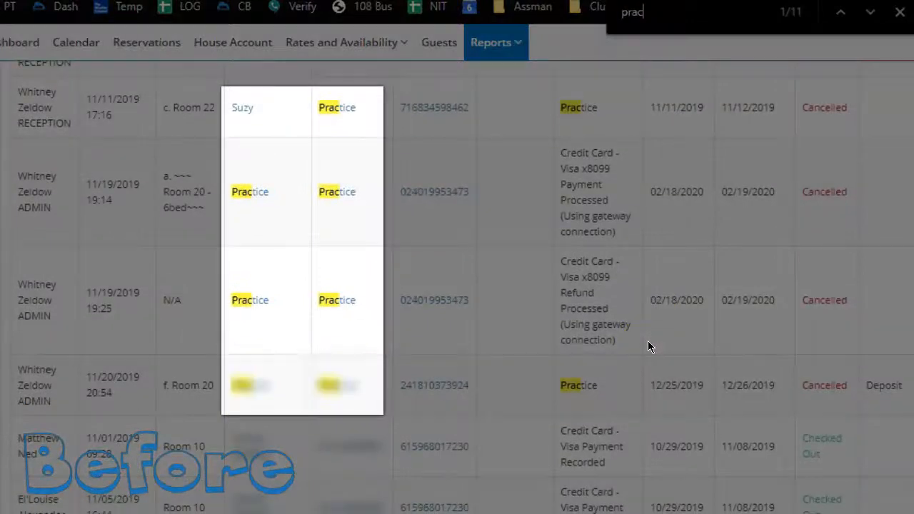
{"action": "scroll", "coordinate": [648, 340], "scroll_direction": "down", "scroll_amount": 2}
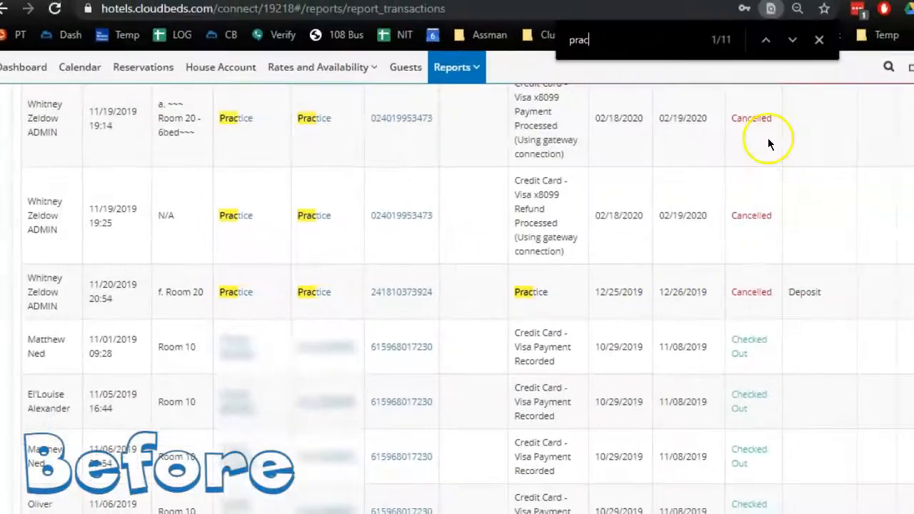
{"action": "left_click", "coordinate": [818, 39]}
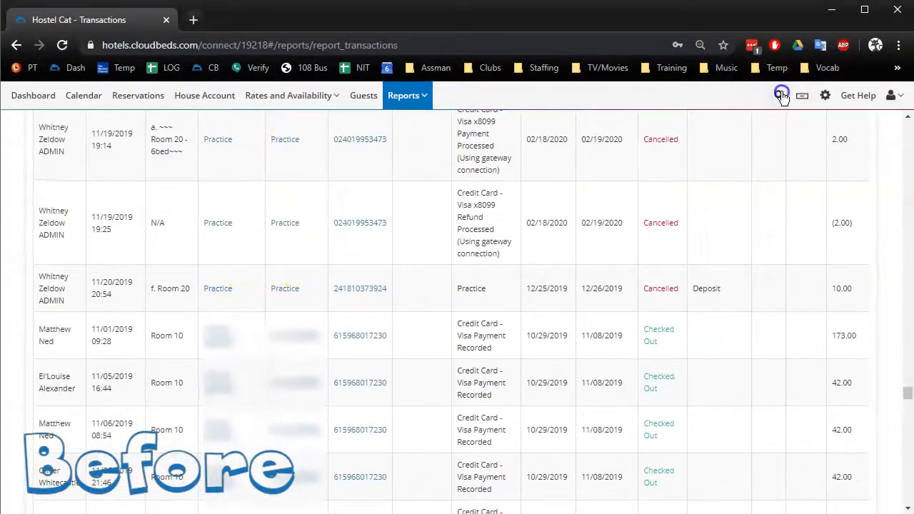
Search the Cloudbeds reservations for "practice" and look through the matching bookings.
{"action": "left_click", "coordinate": [781, 95]}
{"action": "type", "text": "practice"}
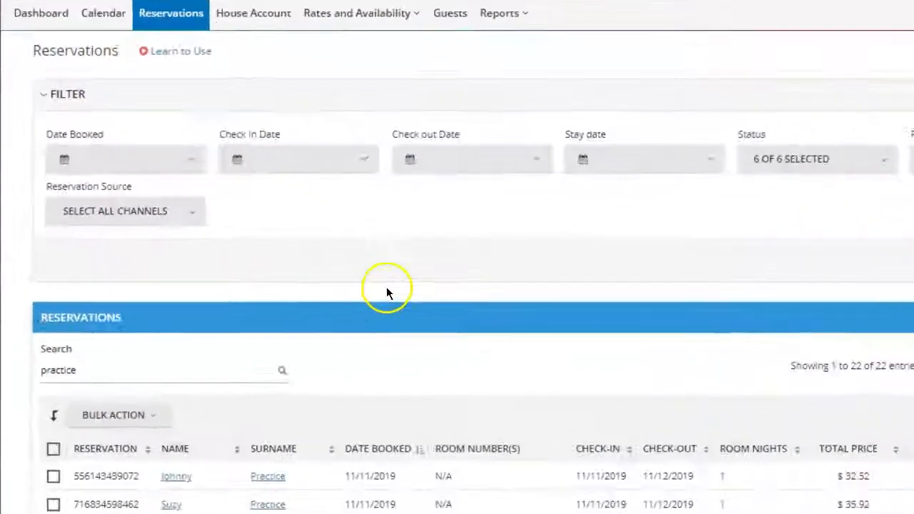
{"action": "scroll", "coordinate": [314, 317], "scroll_direction": "down", "scroll_amount": 3}
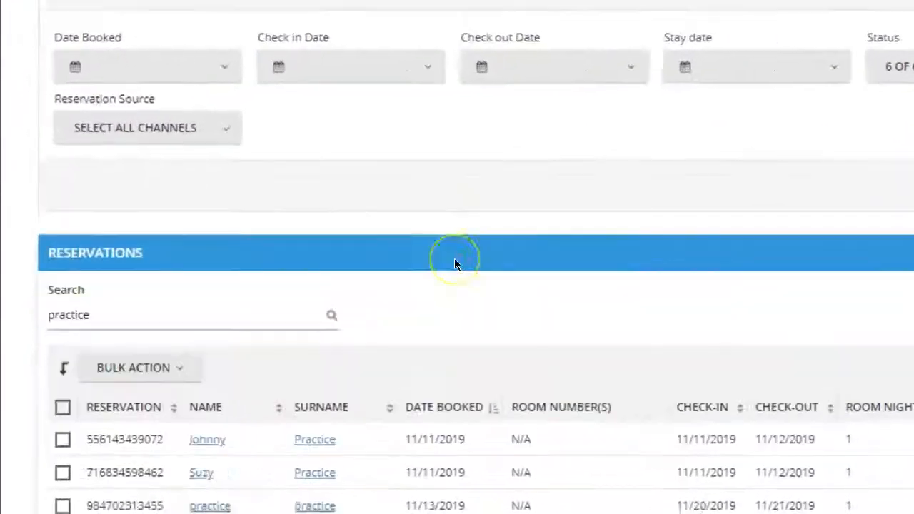
{"action": "scroll", "coordinate": [351, 204], "scroll_direction": "down", "scroll_amount": 6}
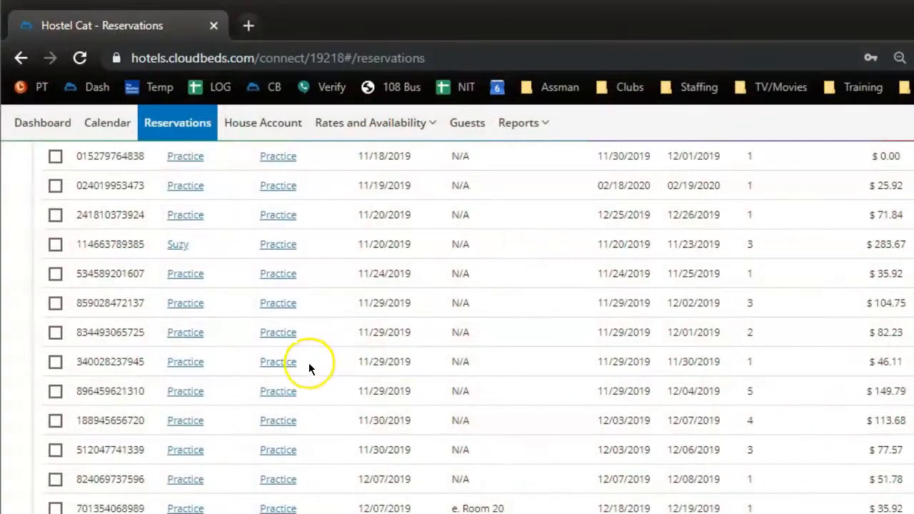
Select all the listed practice reservations and delete them in bulk.
{"action": "scroll", "coordinate": [295, 354], "scroll_direction": "up", "scroll_amount": 7}
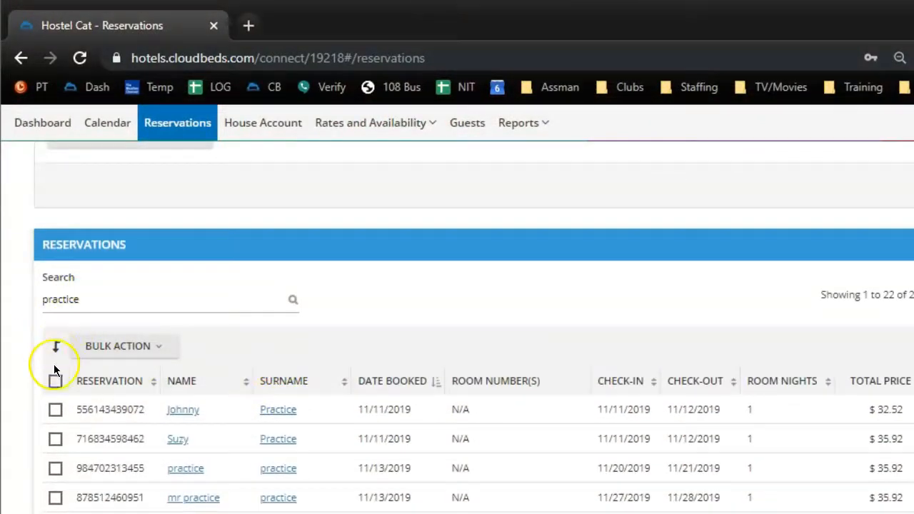
{"action": "left_click", "coordinate": [129, 348]}
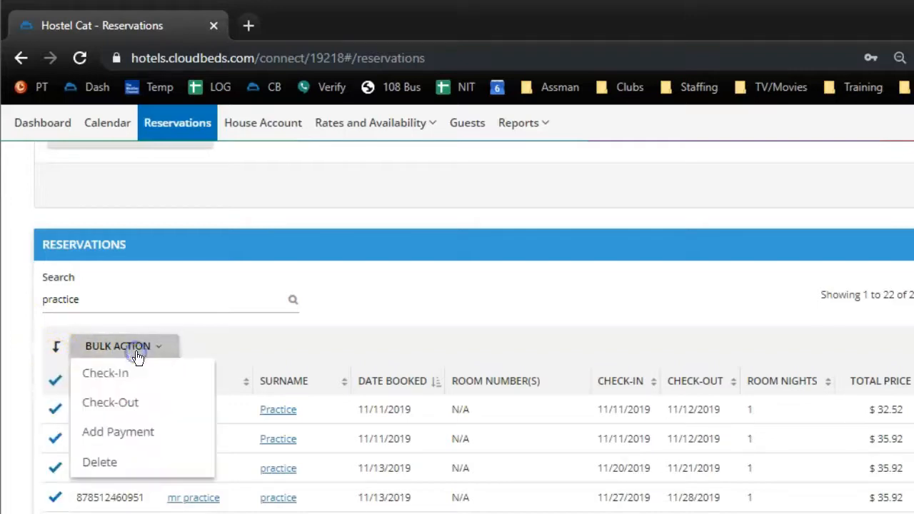
{"action": "left_click", "coordinate": [100, 463]}
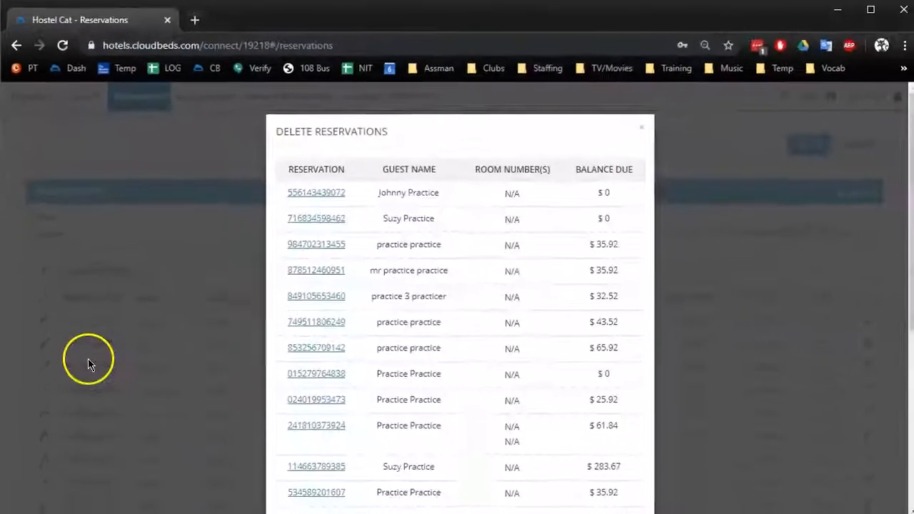
{"action": "scroll", "coordinate": [552, 239], "scroll_direction": "down", "scroll_amount": 5}
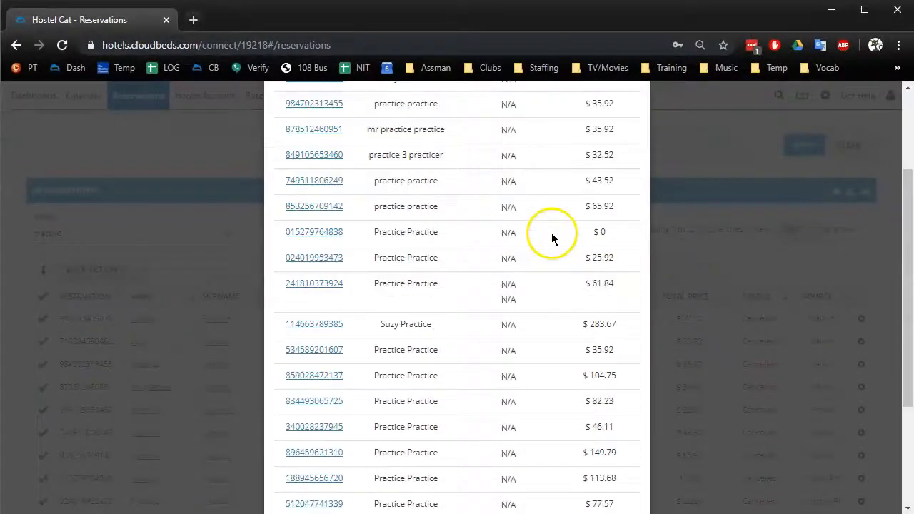
{"action": "left_click", "coordinate": [565, 490]}
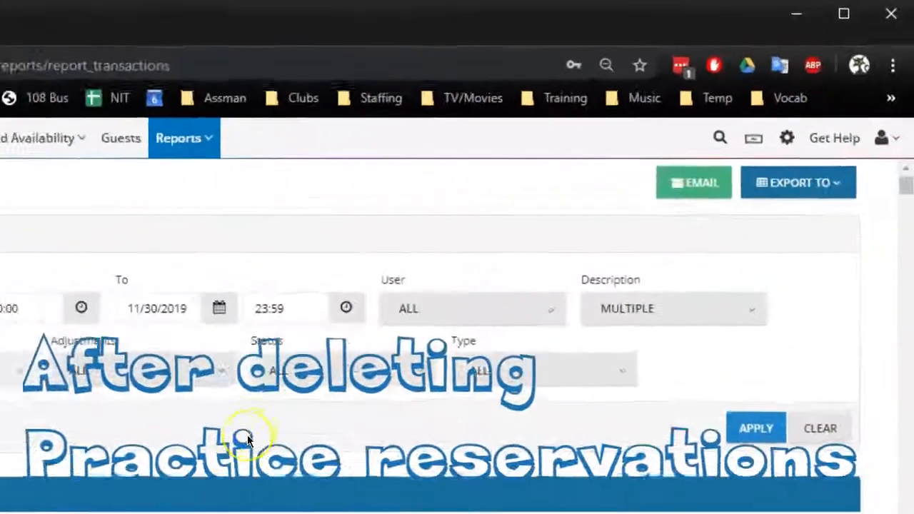
Search the November 2019 Transactions report for "practice" to check for remaining practice transactions.
{"action": "key", "text": "ctrl+f"}
{"action": "type", "text": "prac"}
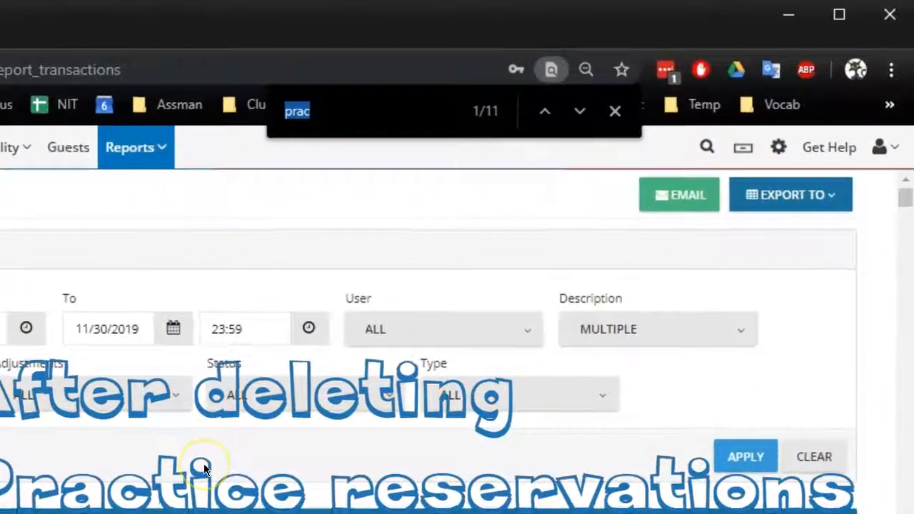
{"action": "type", "text": "tice"}
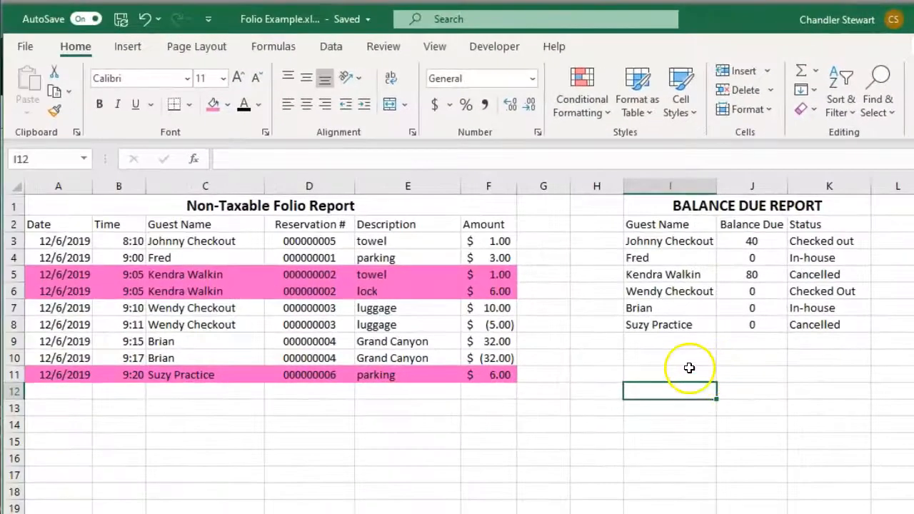
Delete row 11 with the practice guest's parking charge from the Folio Example sheet.
{"action": "left_click", "coordinate": [496, 374]}
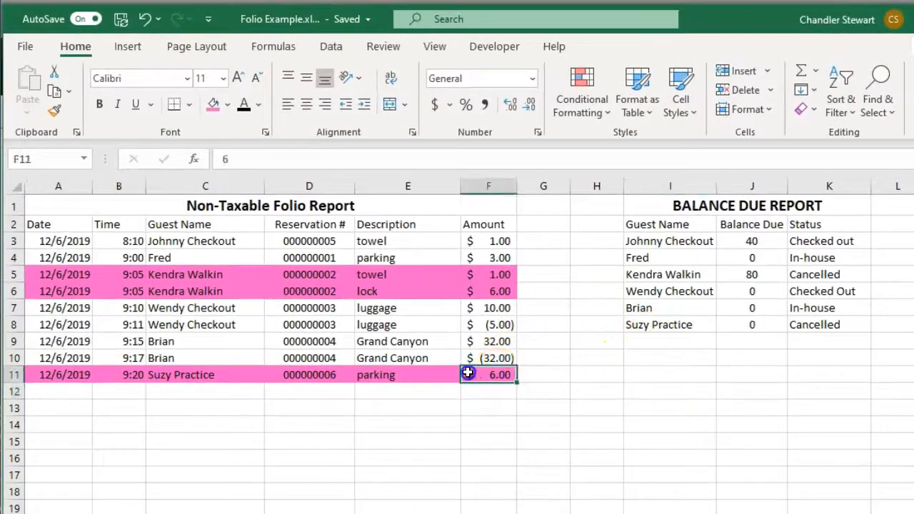
{"action": "left_click", "coordinate": [11, 374]}
{"action": "right_click", "coordinate": [11, 374]}
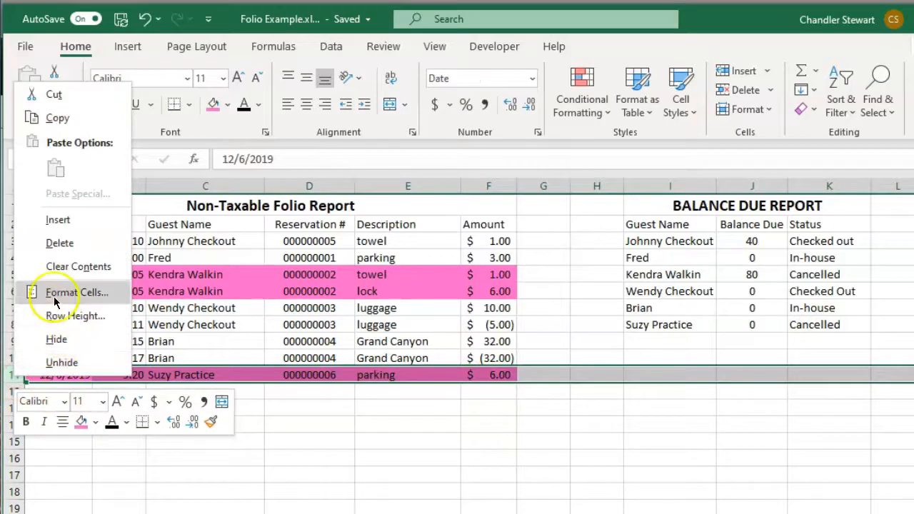
{"action": "left_click", "coordinate": [57, 244]}
{"action": "left_click", "coordinate": [318, 360]}
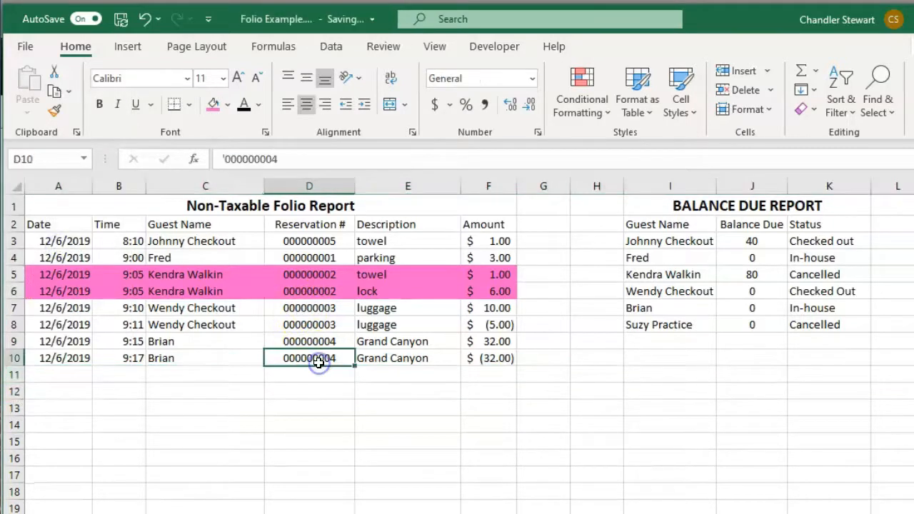
Clear the practice guest's name, balance and status from row 8 of the Balance Due Report.
{"action": "left_click_drag", "start_coordinate": [845, 324], "coordinate": [636, 326]}
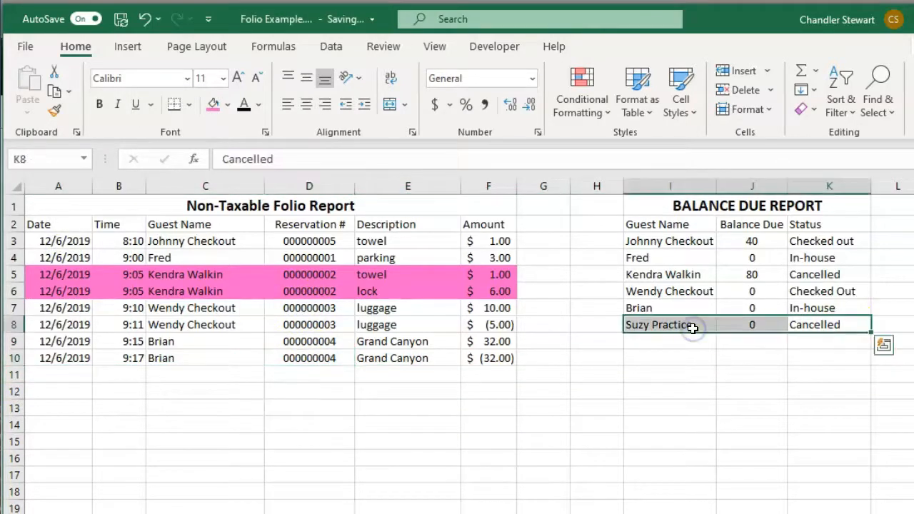
{"action": "key", "text": "Delete"}
{"action": "left_click", "coordinate": [689, 371]}
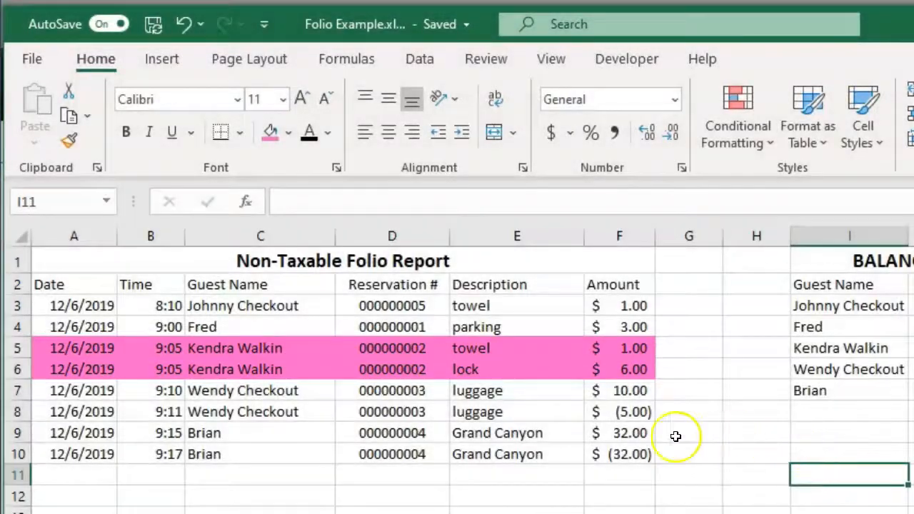
{"action": "left_click_drag", "start_coordinate": [620, 451], "coordinate": [49, 315]}
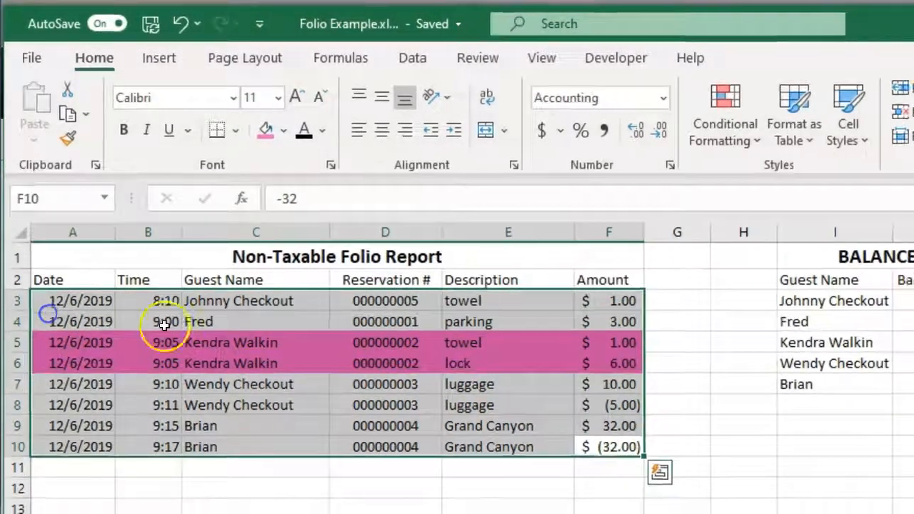
{"action": "left_click", "coordinate": [764, 387]}
{"action": "left_click_drag", "start_coordinate": [762, 294], "coordinate": [627, 225]}
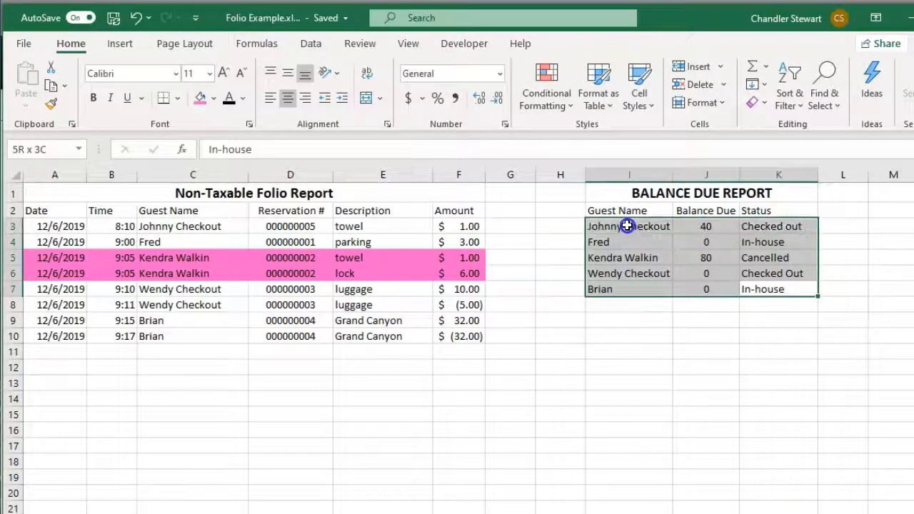
{"action": "left_click", "coordinate": [671, 333]}
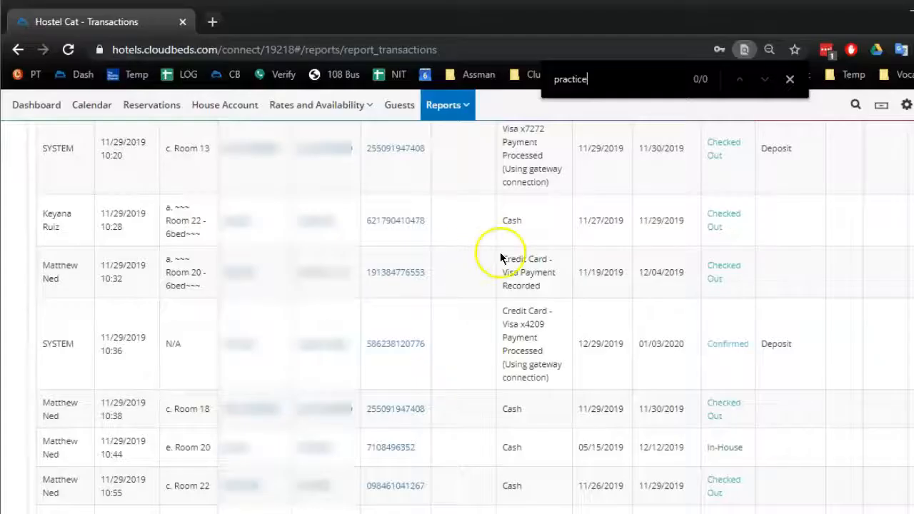
Switch to Cloudbeds, close the page search and open the Account Balances report.
{"action": "left_click", "coordinate": [449, 114]}
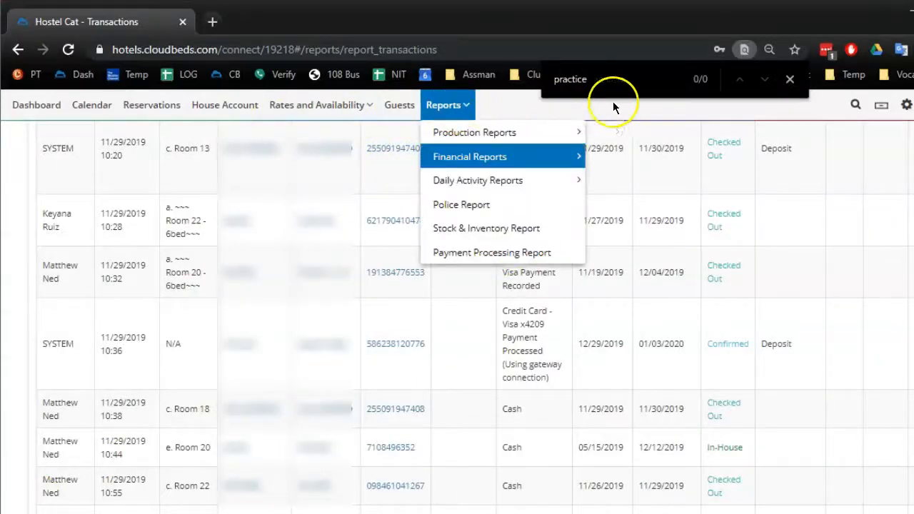
{"action": "left_click", "coordinate": [790, 79]}
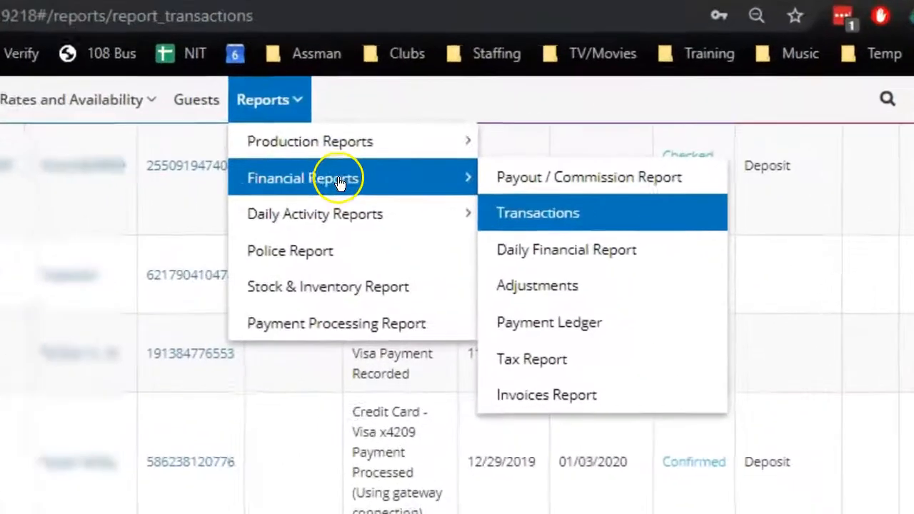
{"action": "mouse_move", "coordinate": [500, 174]}
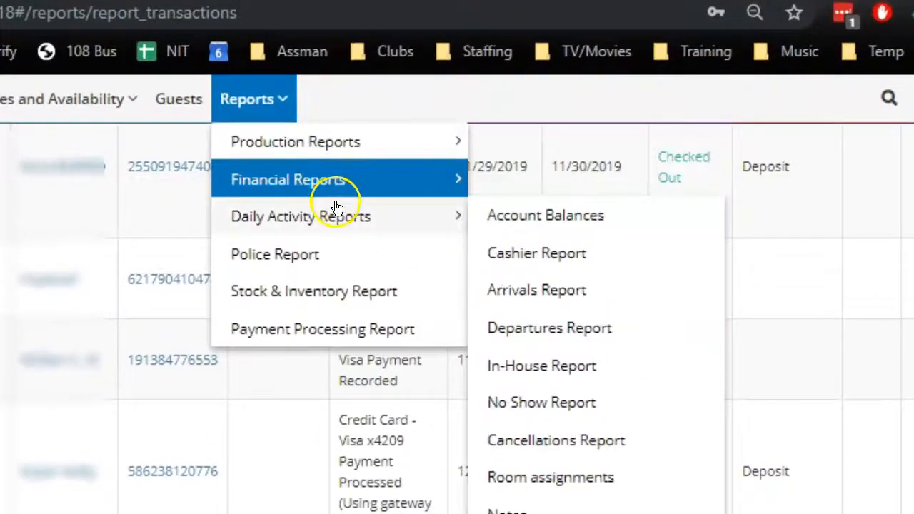
{"action": "left_click", "coordinate": [526, 212]}
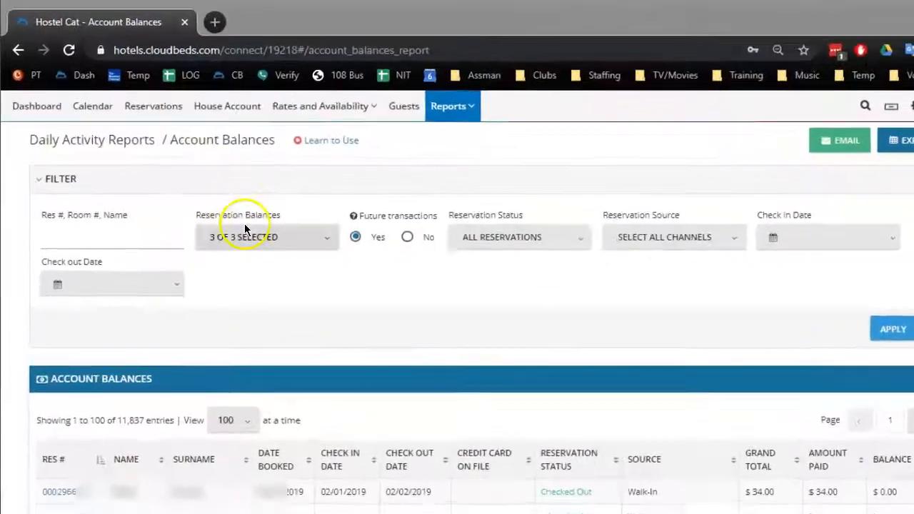
Filter the Account Balances report to positive balances only, excluding zero and negative balances.
{"action": "left_click", "coordinate": [319, 304]}
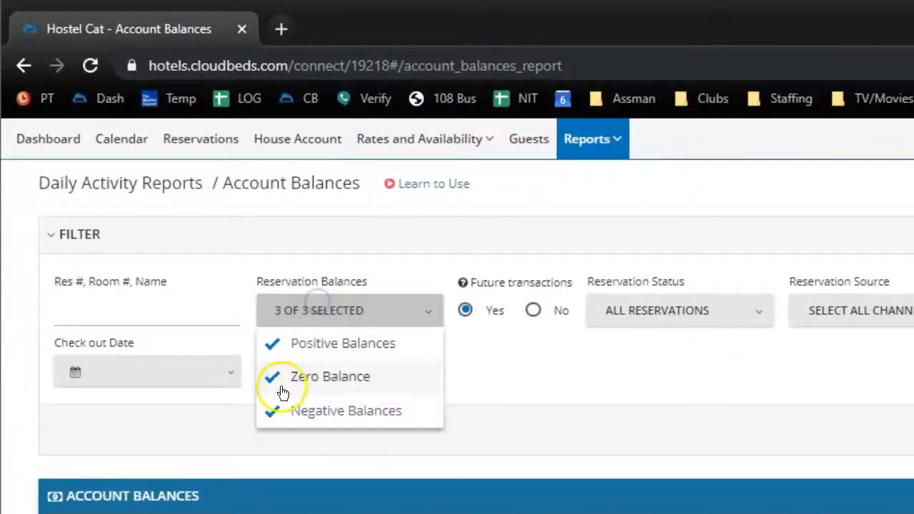
{"action": "left_click", "coordinate": [274, 377]}
{"action": "left_click", "coordinate": [273, 411]}
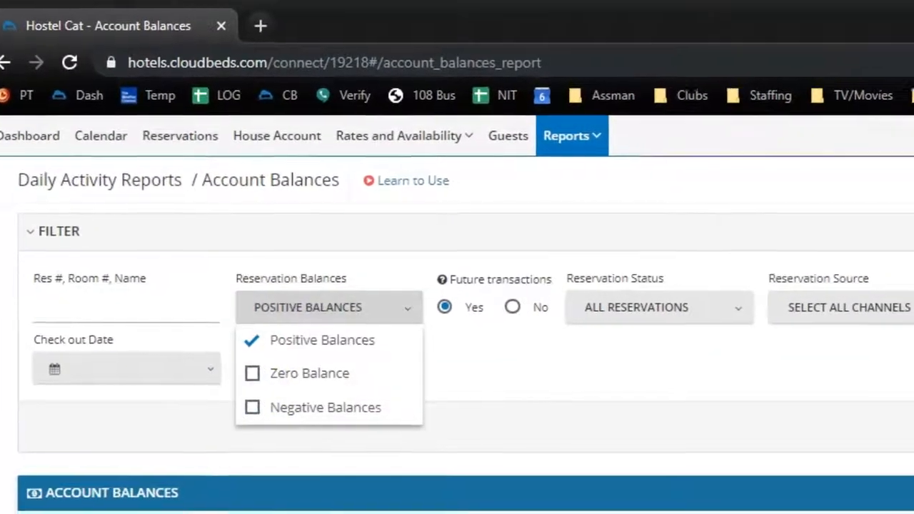
{"action": "left_click", "coordinate": [913, 431]}
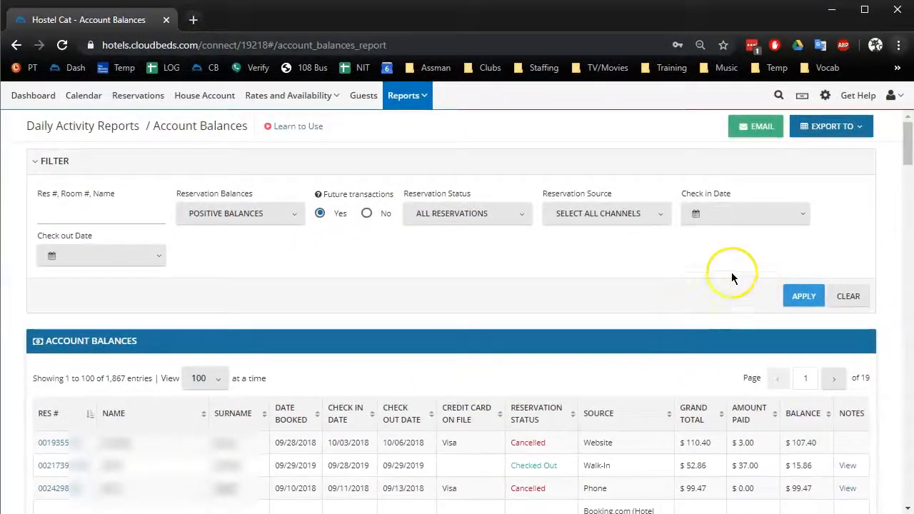
Export all pages of the Account Balances report to Excel and open the downloaded workbook for editing.
{"action": "left_click", "coordinate": [825, 127]}
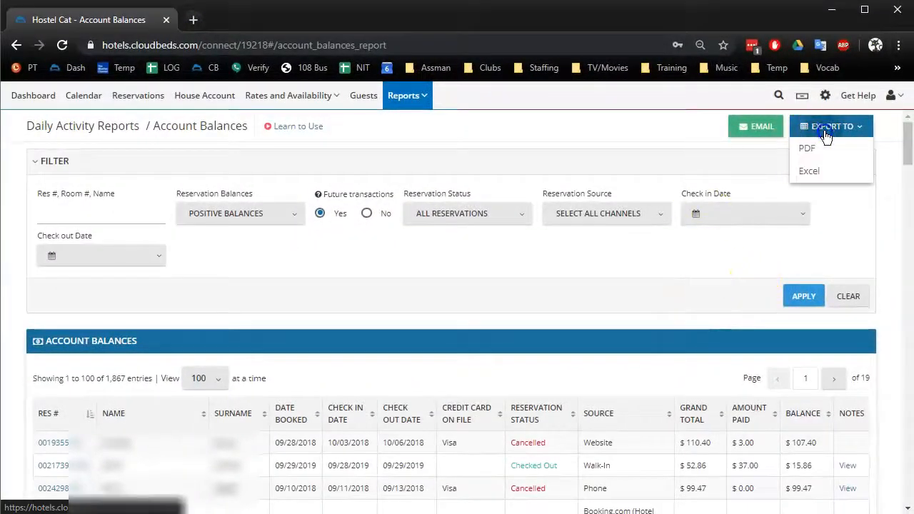
{"action": "left_click", "coordinate": [817, 175]}
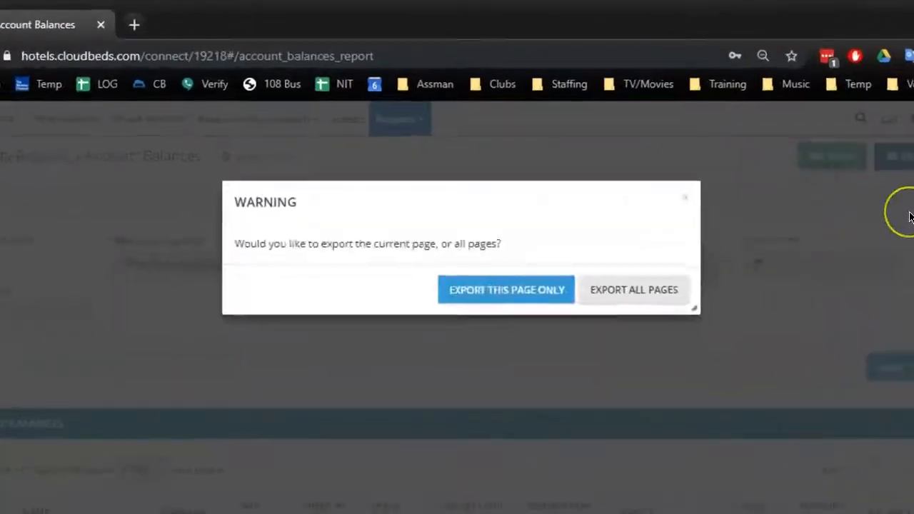
{"action": "left_click", "coordinate": [638, 303]}
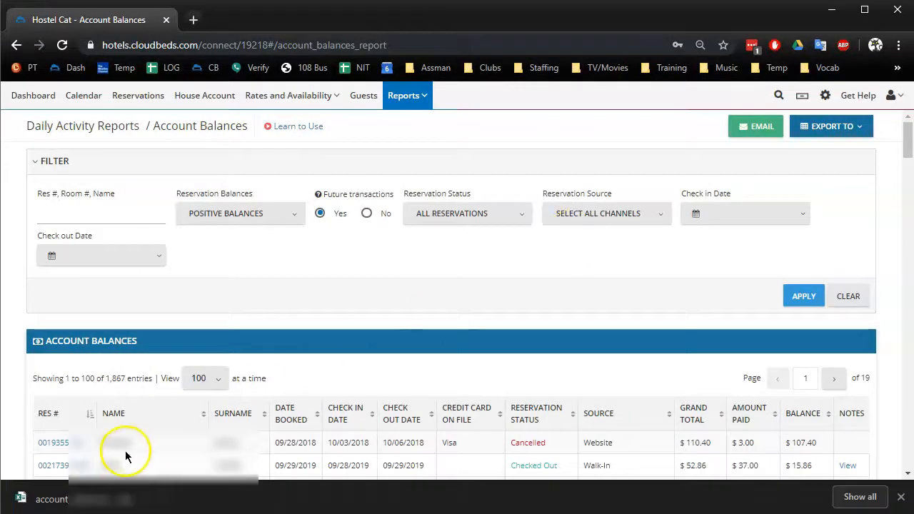
{"action": "left_click", "coordinate": [154, 505]}
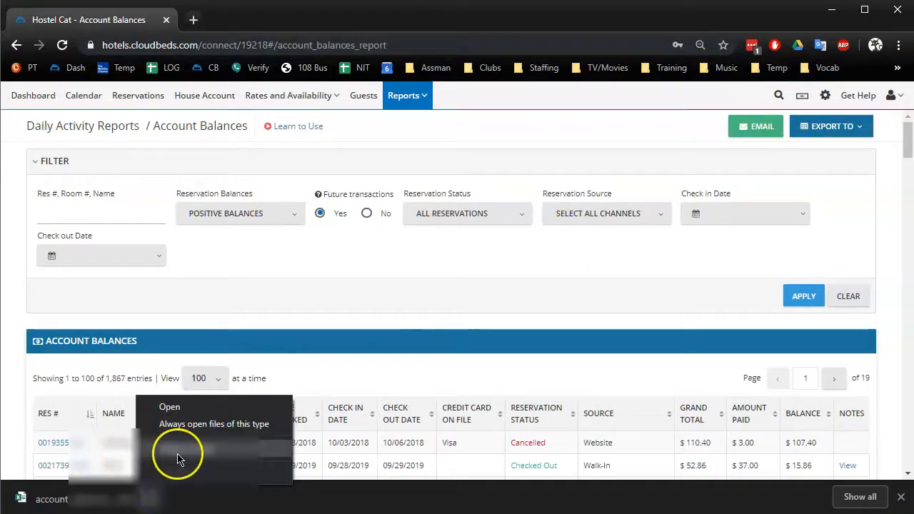
{"action": "left_click", "coordinate": [170, 409]}
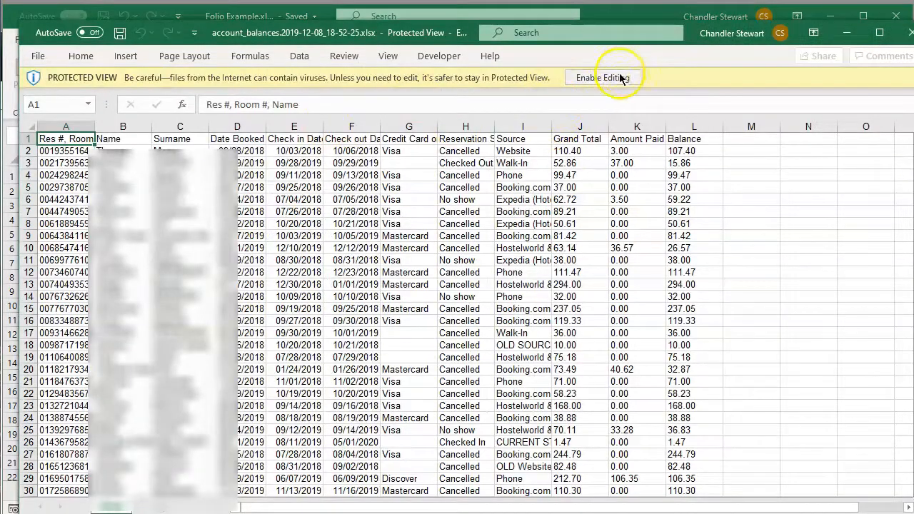
{"action": "left_click", "coordinate": [620, 78]}
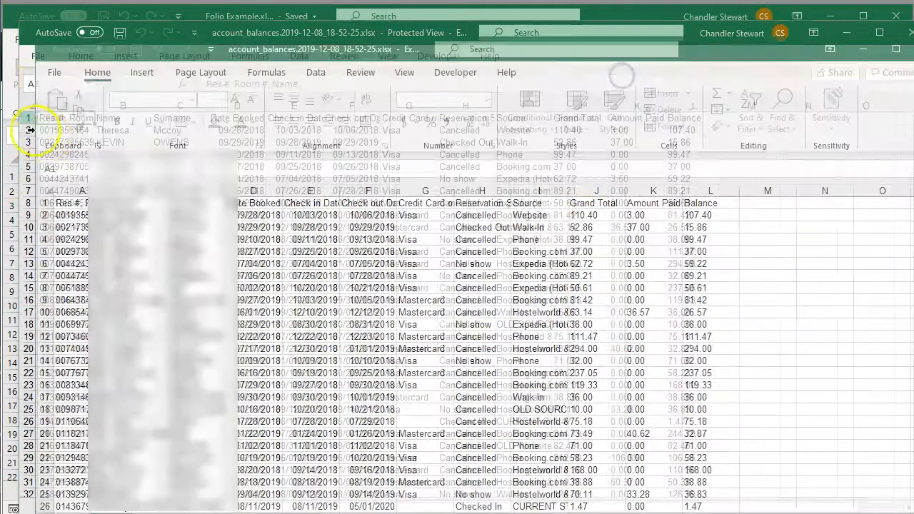
Copy the entire account balances worksheet and switch to the Book1 workbook.
{"action": "left_click", "coordinate": [45, 191]}
{"action": "key", "text": "ctrl+c"}
{"action": "left_click", "coordinate": [863, 48]}
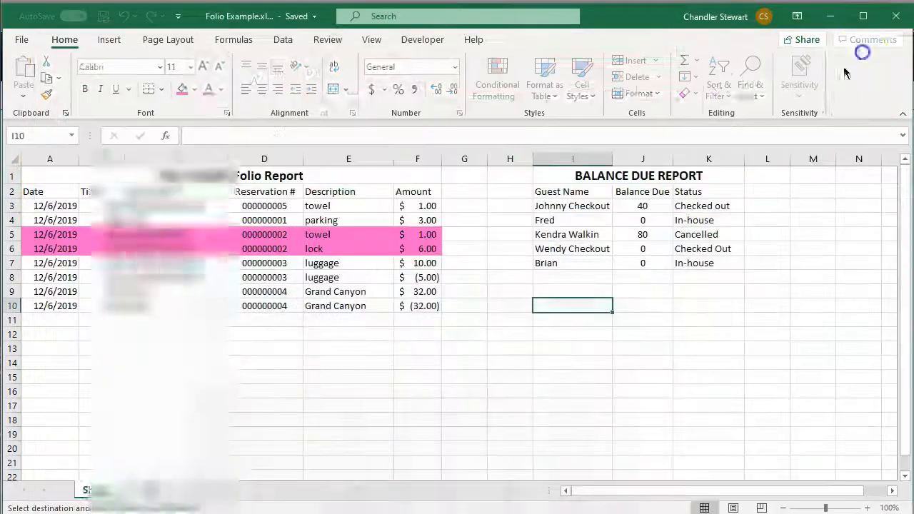
{"action": "mouse_move", "coordinate": [112, 508]}
{"action": "left_click", "coordinate": [203, 508]}
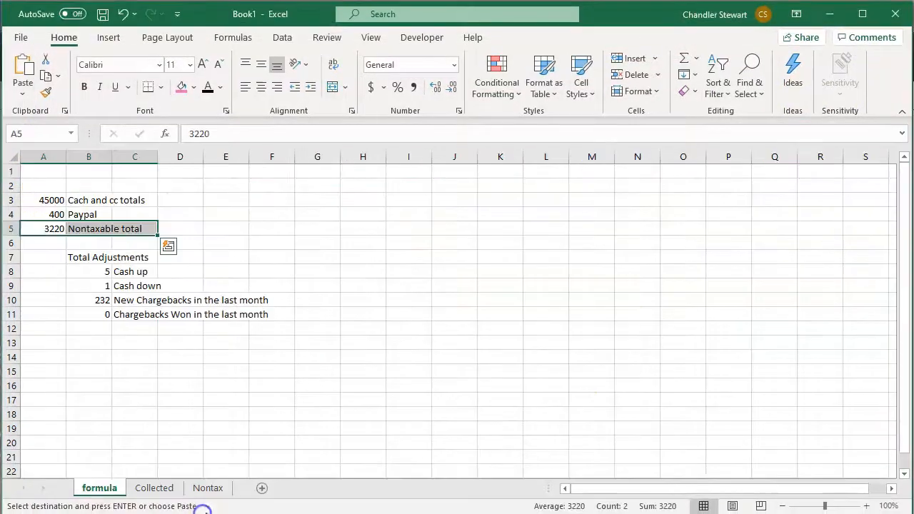
Insert a new worksheet in Book1 and name it AmountDue.
{"action": "left_click", "coordinate": [146, 371]}
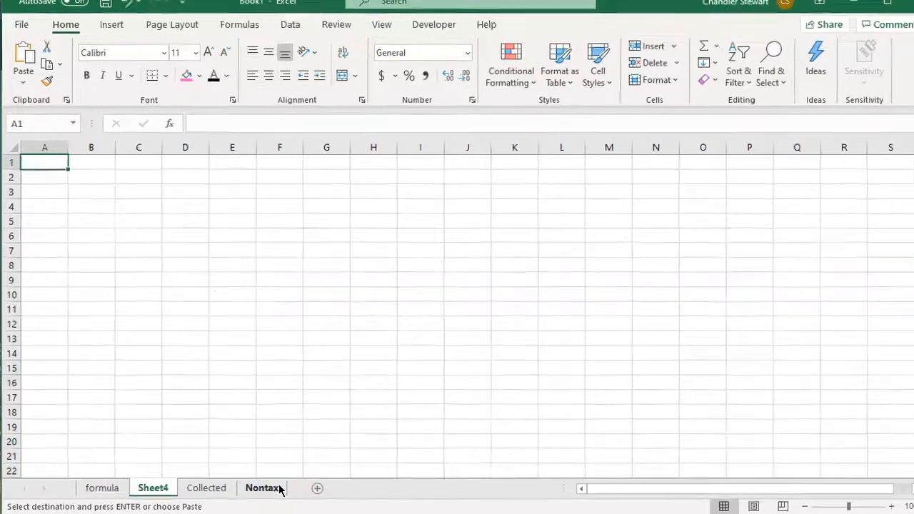
{"action": "double_click", "coordinate": [148, 488]}
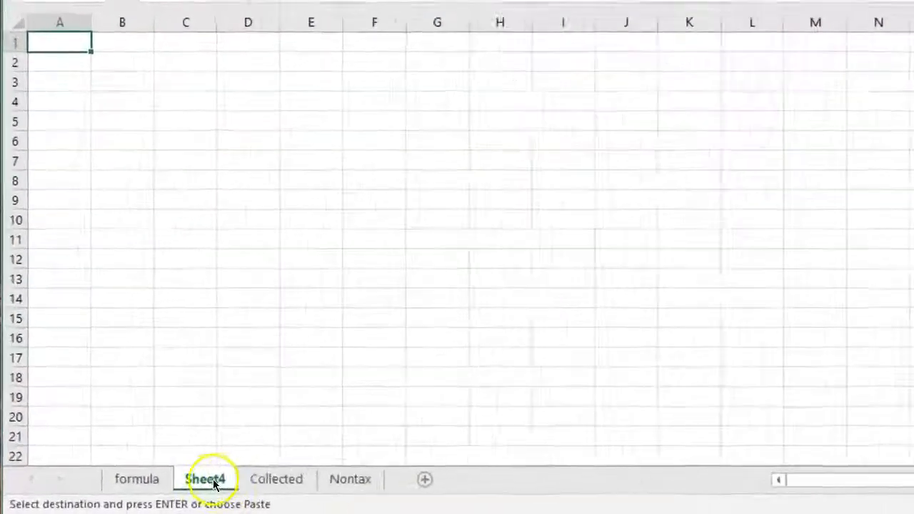
{"action": "type", "text": "AmountDue"}
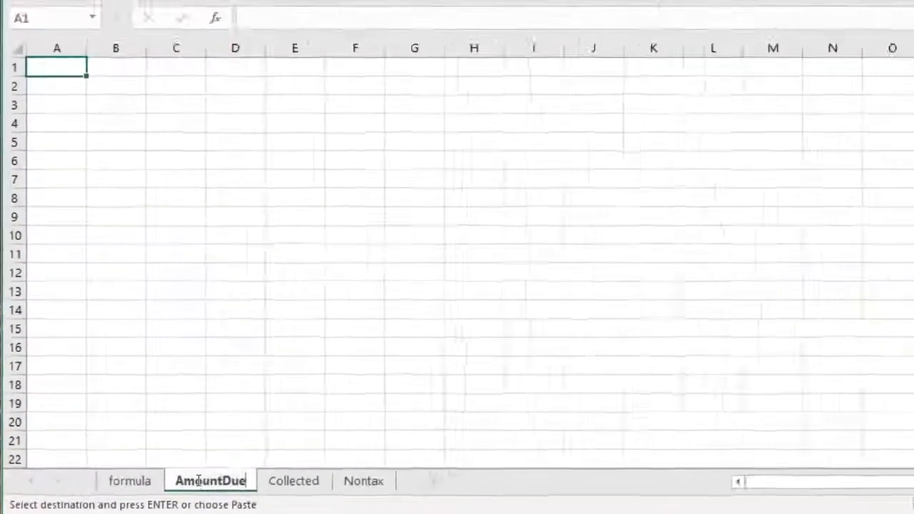
{"action": "left_click", "coordinate": [211, 267]}
Paste the copied account balances into AmountDue from cell A1 and move that sheet after Nontax.
{"action": "left_click", "coordinate": [58, 74]}
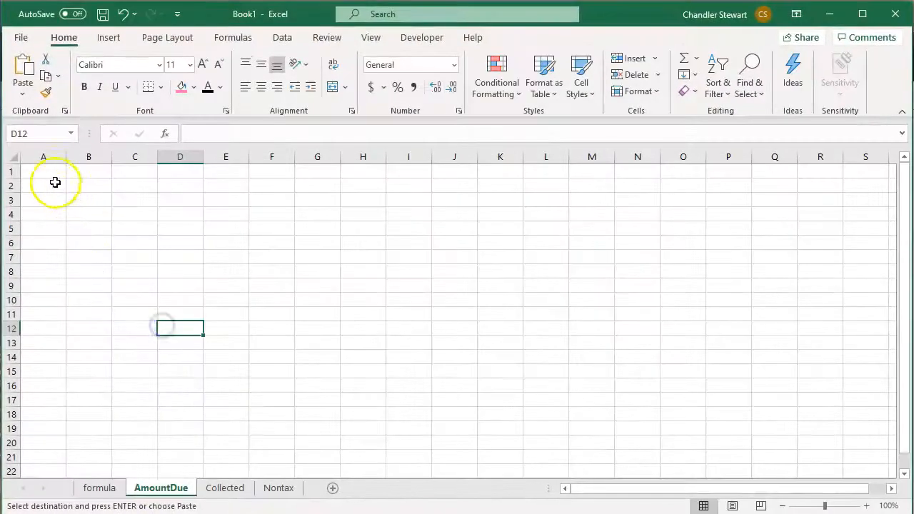
{"action": "key", "text": "ctrl+v"}
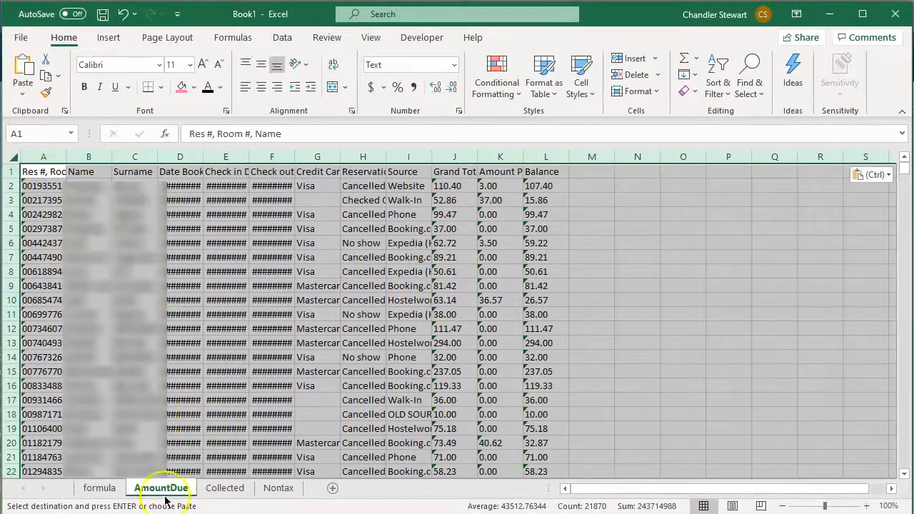
{"action": "left_click_drag", "start_coordinate": [308, 492], "coordinate": [307, 491]}
Create a formula-based conditional formatting rule on the Nontax sheet's Res # column that matches F1 against column A of AmountDue.
{"action": "left_click", "coordinate": [99, 488]}
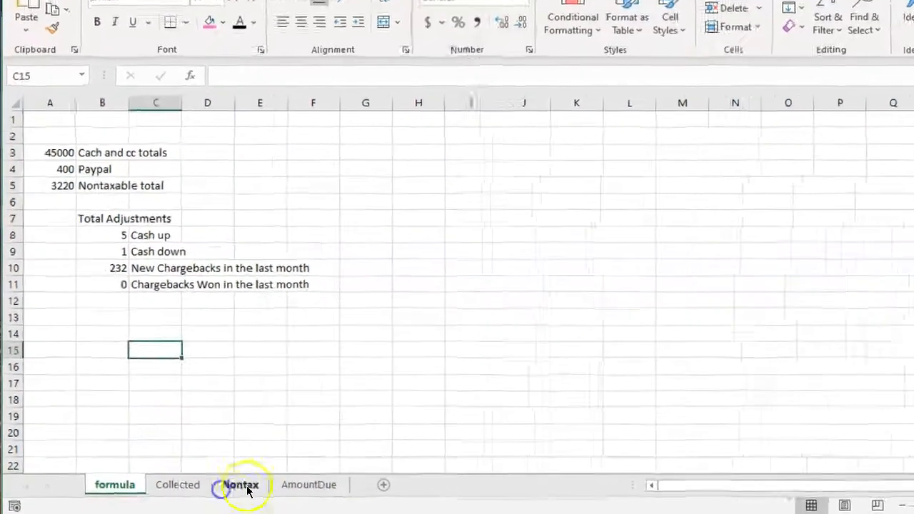
{"action": "left_click", "coordinate": [214, 488]}
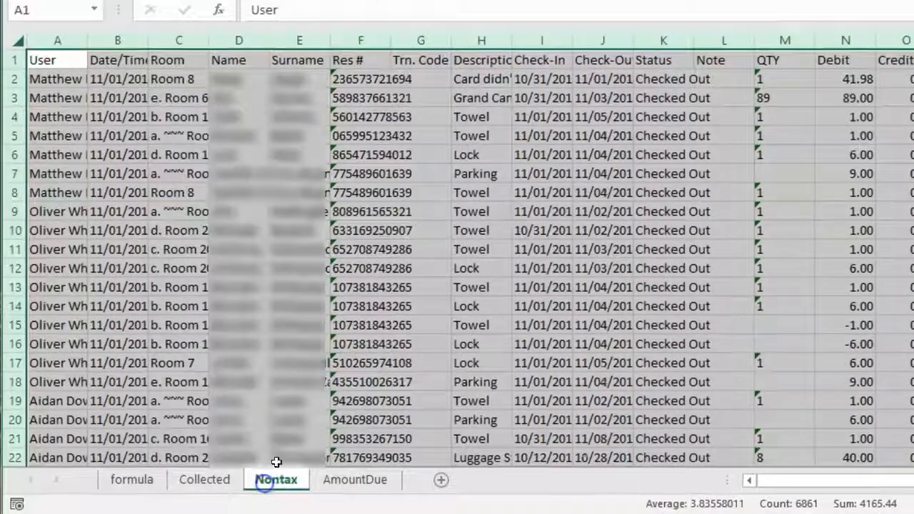
{"action": "left_click", "coordinate": [270, 158]}
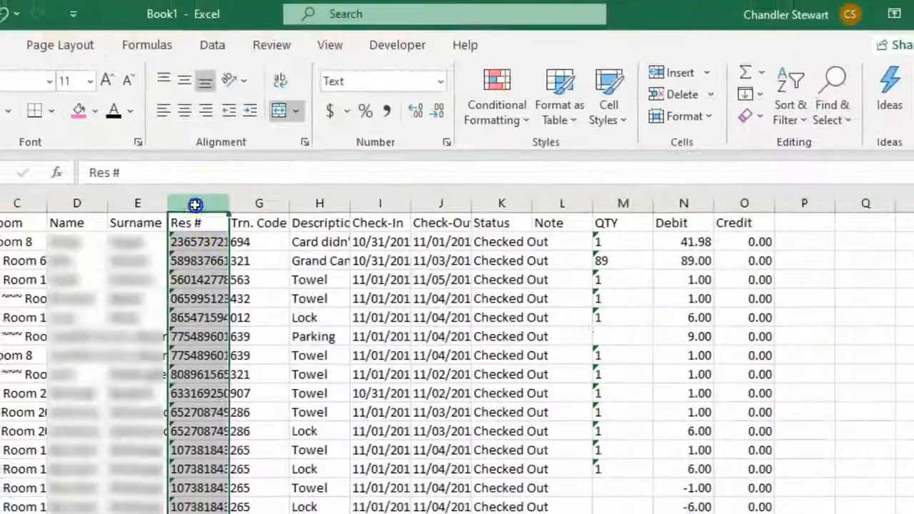
{"action": "left_click", "coordinate": [494, 111]}
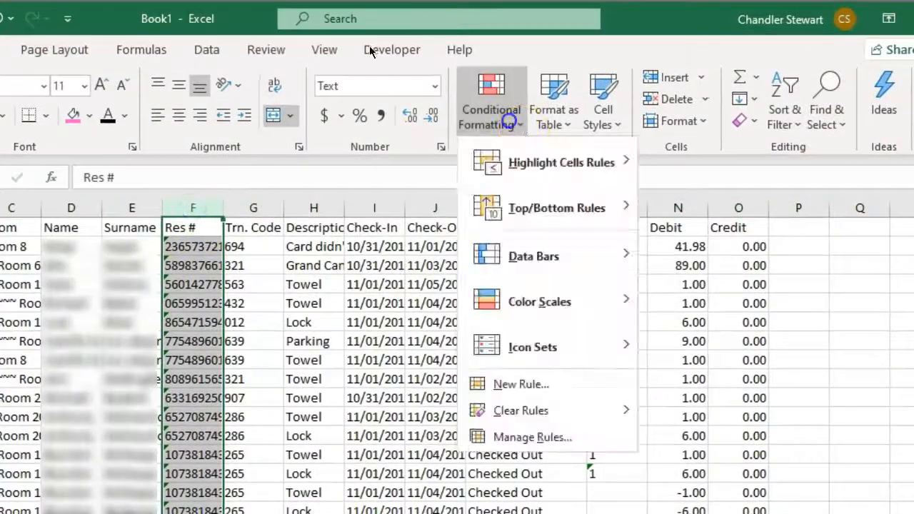
{"action": "left_click", "coordinate": [521, 384]}
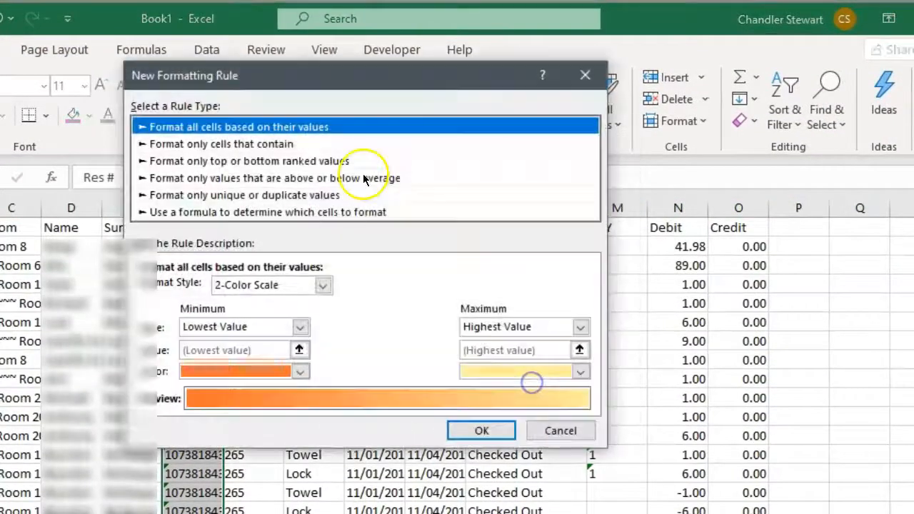
{"action": "left_click", "coordinate": [237, 213]}
{"action": "left_click", "coordinate": [201, 285]}
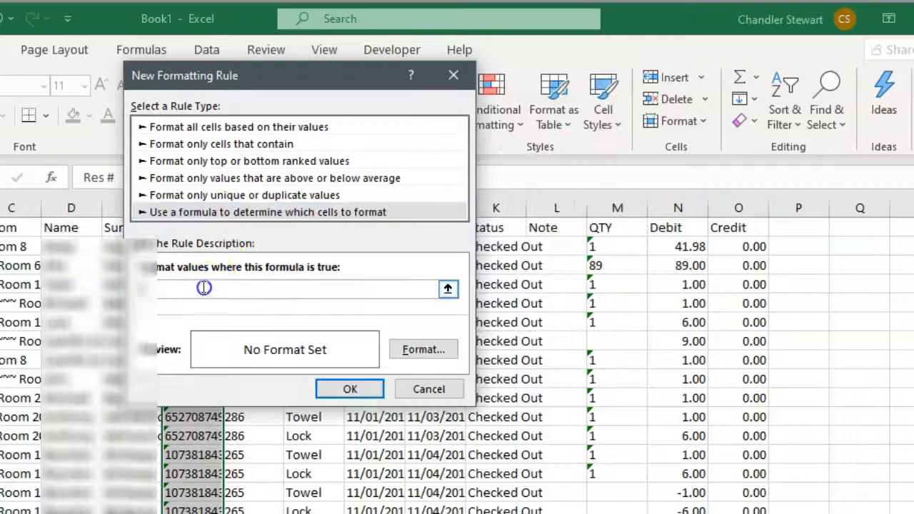
{"action": "key", "text": "ctrl+v"}
Give the matching rule an orange fill, apply it and check the Res # column for highlighted reservations.
{"action": "left_click", "coordinate": [418, 349]}
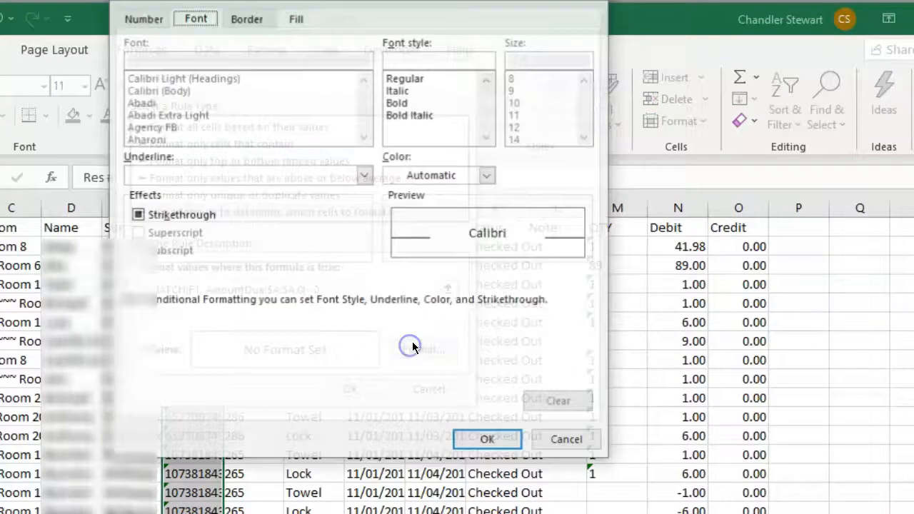
{"action": "left_click", "coordinate": [294, 19]}
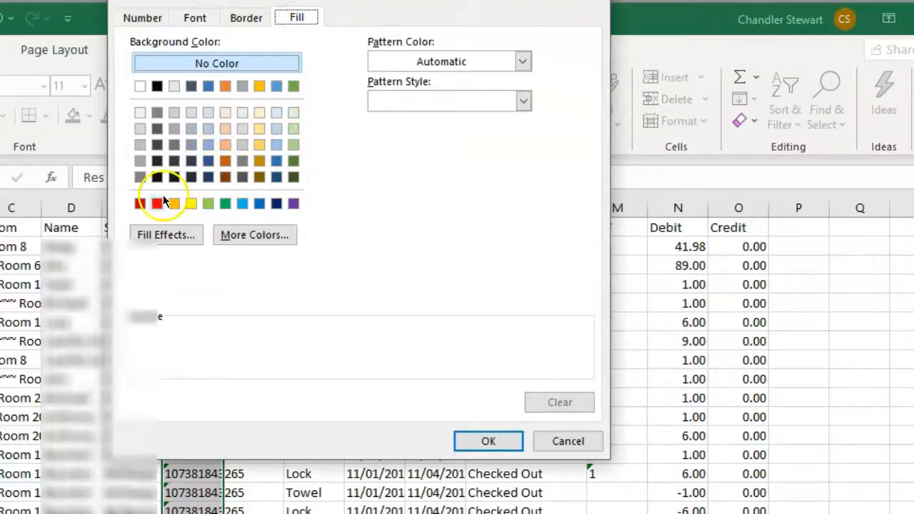
{"action": "left_click", "coordinate": [227, 87]}
{"action": "left_click", "coordinate": [488, 441]}
{"action": "left_click", "coordinate": [371, 389]}
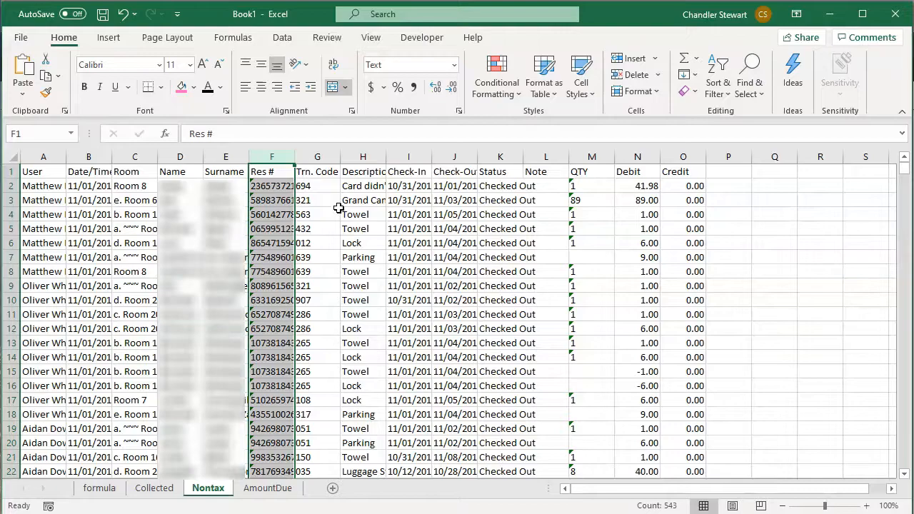
{"action": "scroll", "coordinate": [339, 208], "scroll_direction": "down", "scroll_amount": 19}
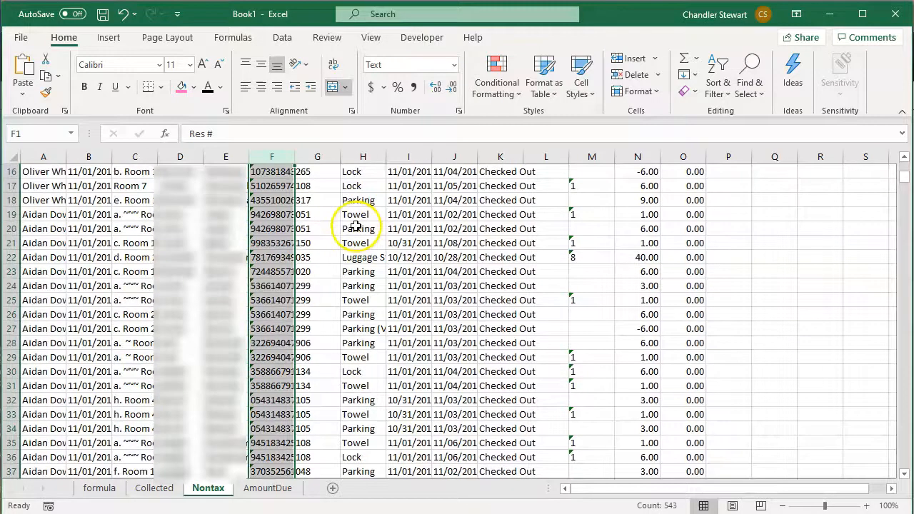
Look through the Nontax sheet's Res # column for reservations highlighted in orange.
{"action": "scroll", "coordinate": [362, 236], "scroll_direction": "down", "scroll_amount": 6}
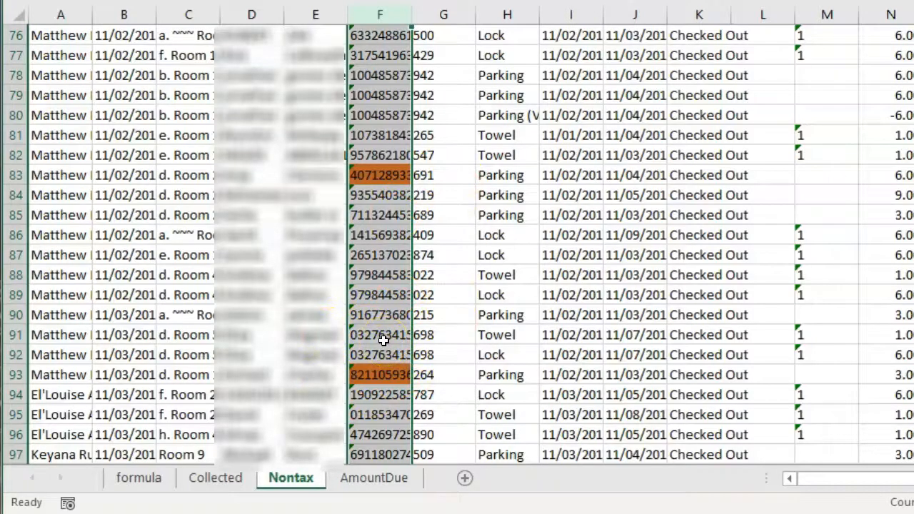
{"action": "scroll", "coordinate": [398, 287], "scroll_direction": "down", "scroll_amount": 8}
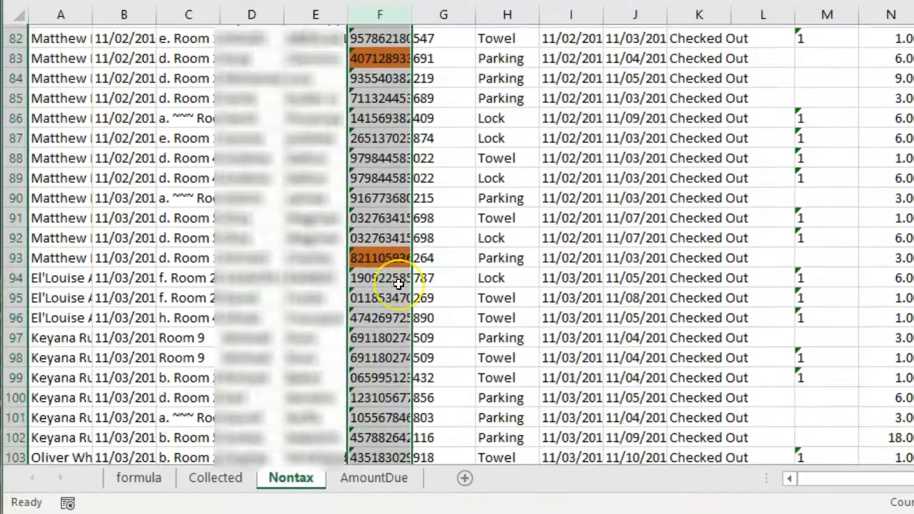
{"action": "scroll", "coordinate": [392, 284], "scroll_direction": "down", "scroll_amount": 11}
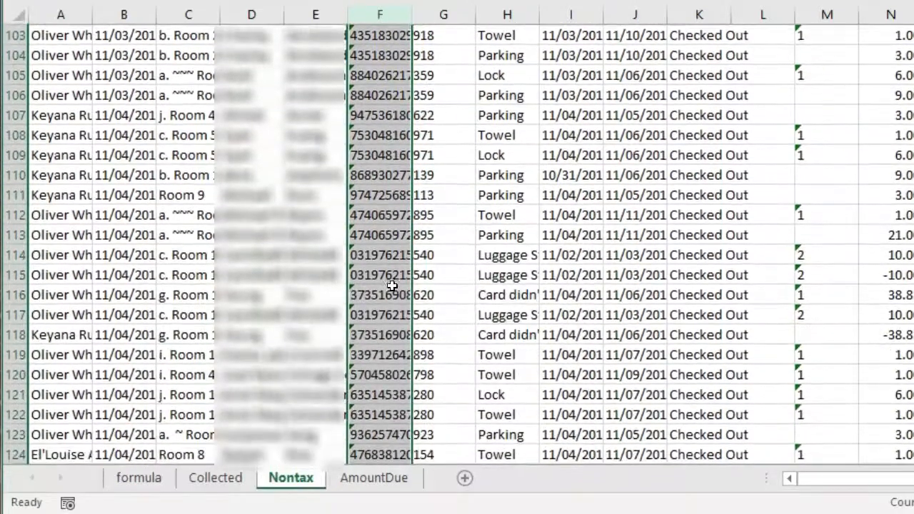
{"action": "scroll", "coordinate": [375, 286], "scroll_direction": "down", "scroll_amount": 5}
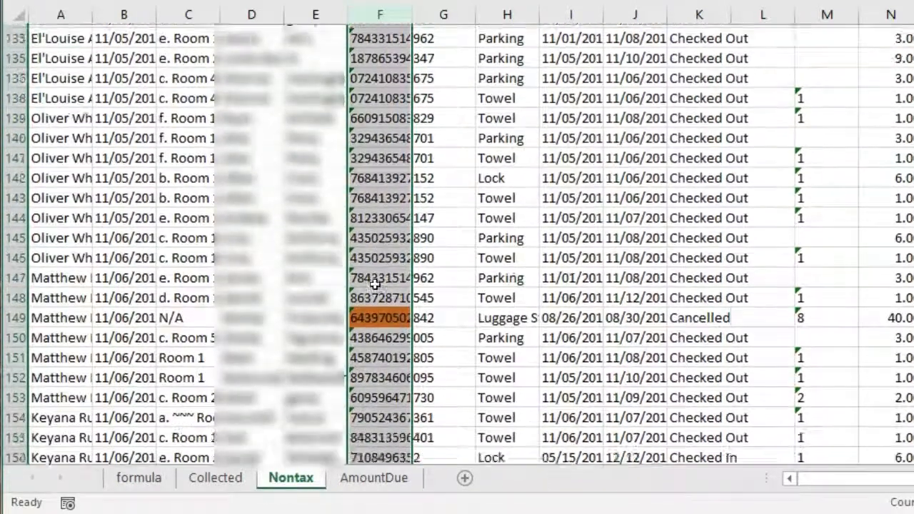
{"action": "scroll", "coordinate": [375, 284], "scroll_direction": "down", "scroll_amount": 1}
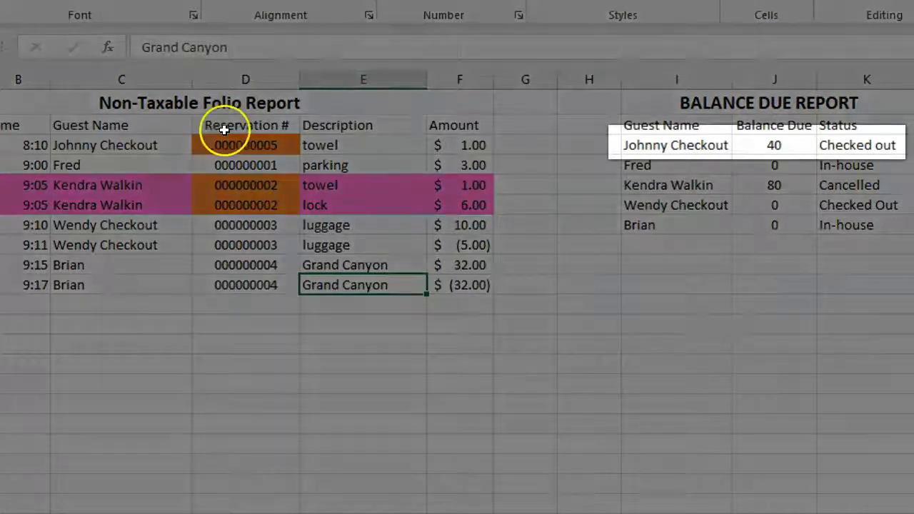
In the Folio Example workbook, compare the checked-out guest's balance due with that guest's towel charge in the Non-Taxable Folio Report.
{"action": "left_click", "coordinate": [749, 145]}
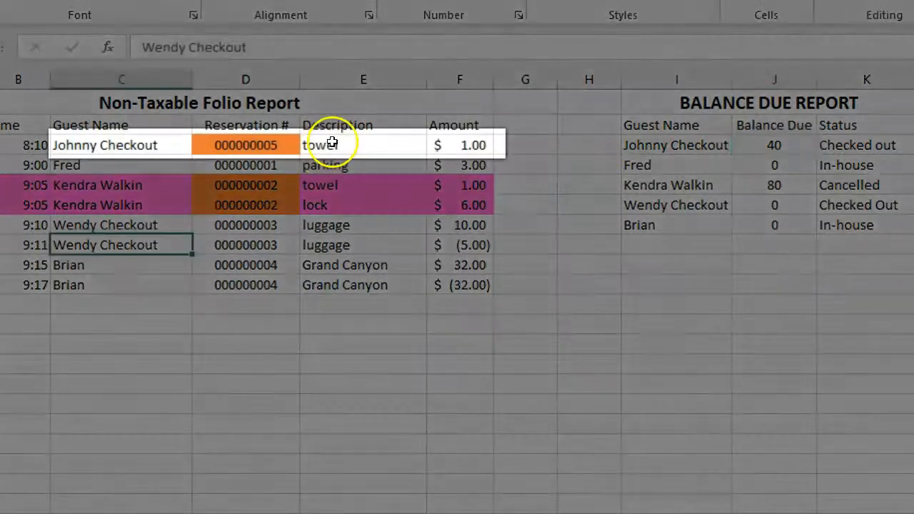
{"action": "left_click", "coordinate": [336, 143]}
{"action": "left_click_drag", "start_coordinate": [336, 143], "coordinate": [464, 143]}
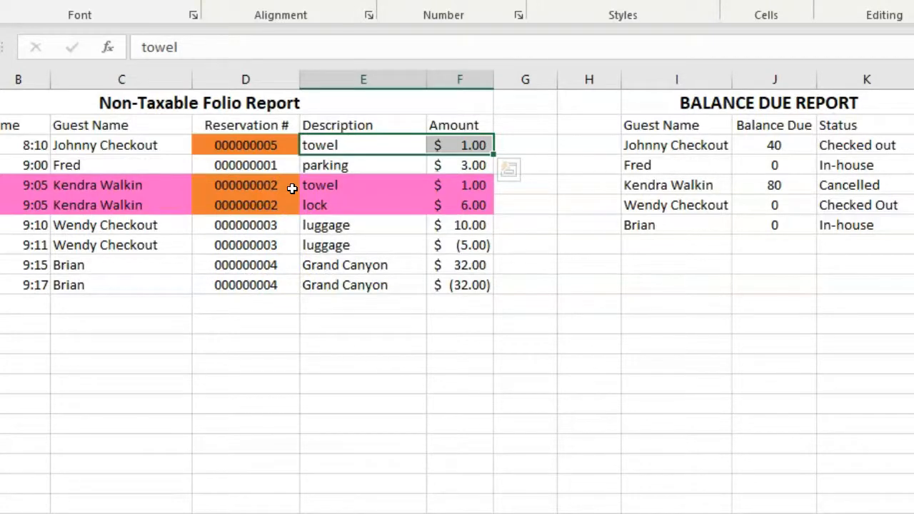
{"action": "left_click", "coordinate": [459, 145]}
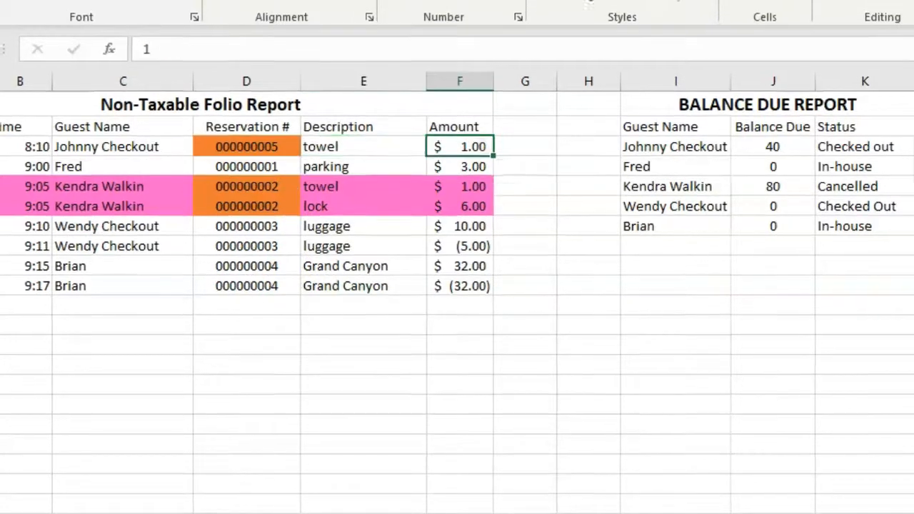
Switch to the Book1 workbook and open its formula sheet.
{"action": "left_click", "coordinate": [332, 512]}
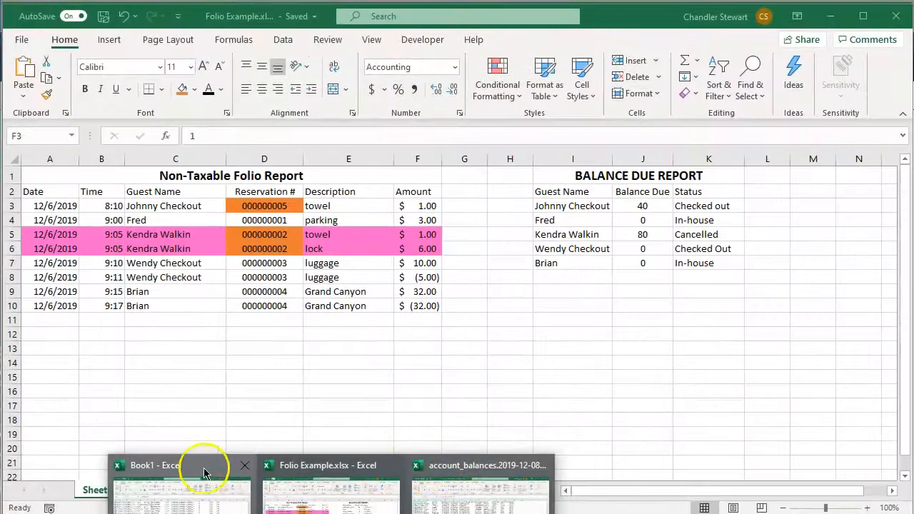
{"action": "left_click", "coordinate": [203, 471]}
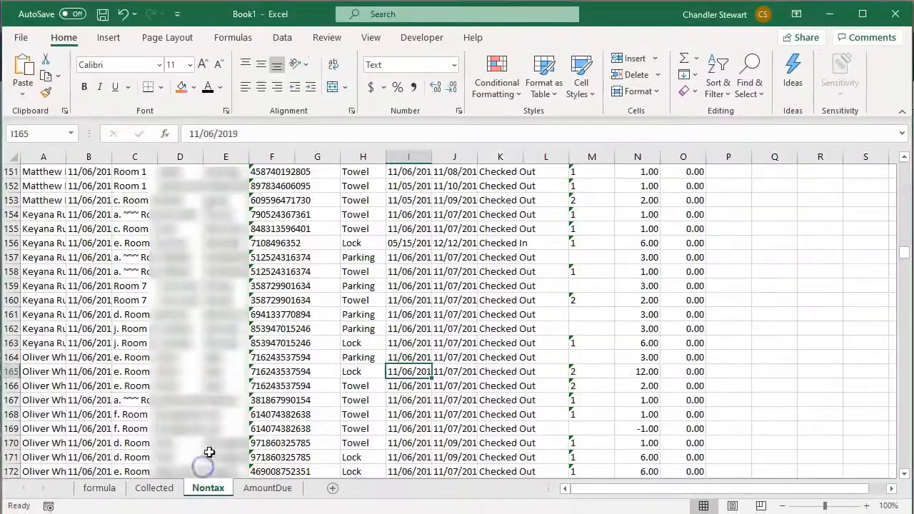
{"action": "left_click", "coordinate": [97, 489]}
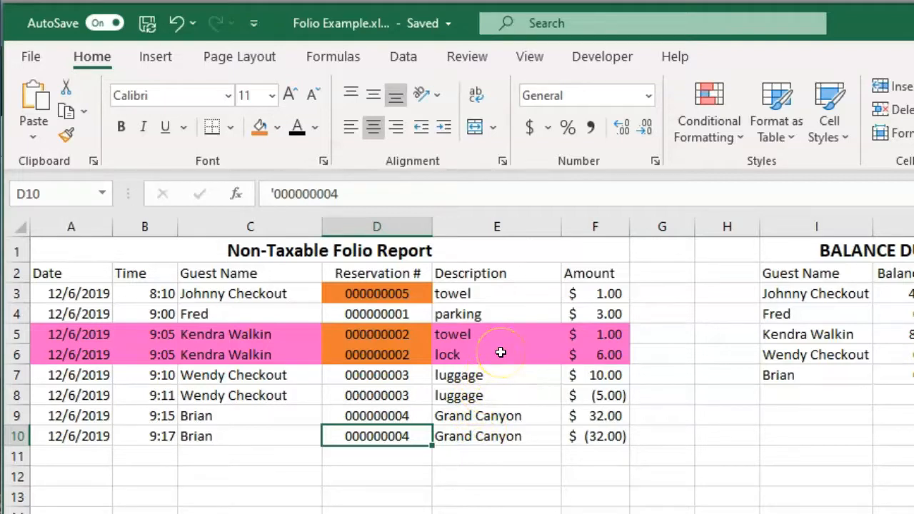
Switch to Cloudbeds and void the Towel and Lock charges on the cancelled practice reservation's folio.
{"action": "left_click_drag", "start_coordinate": [593, 349], "coordinate": [527, 336]}
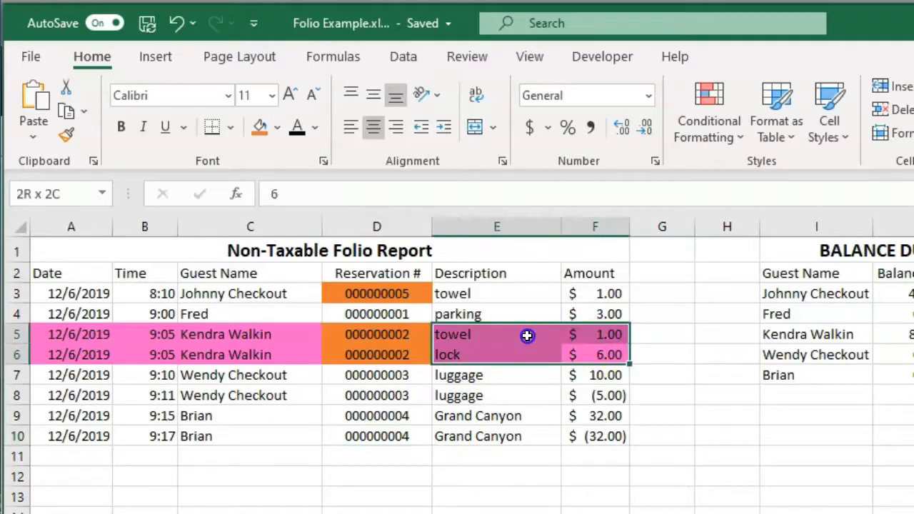
{"action": "left_click", "coordinate": [536, 513]}
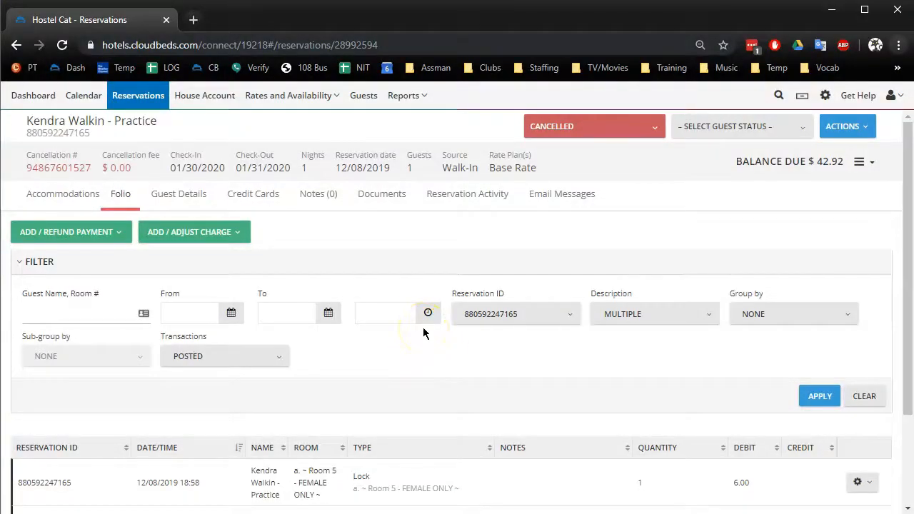
{"action": "scroll", "coordinate": [702, 322], "scroll_direction": "down", "scroll_amount": 2}
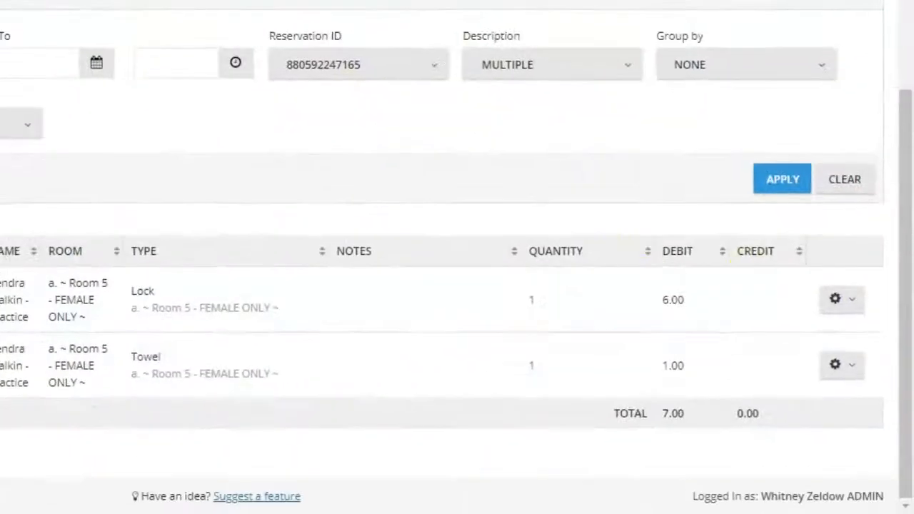
{"action": "left_click", "coordinate": [848, 369]}
{"action": "left_click", "coordinate": [835, 394]}
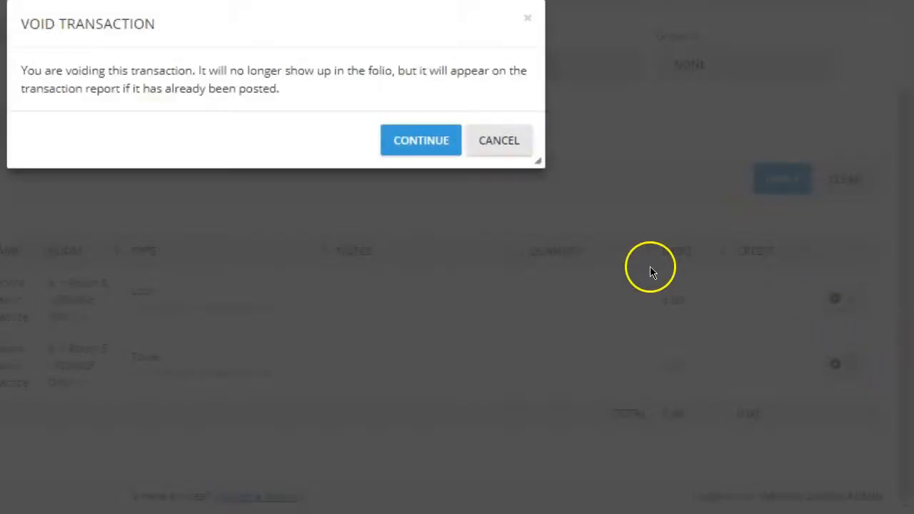
{"action": "left_click", "coordinate": [414, 143]}
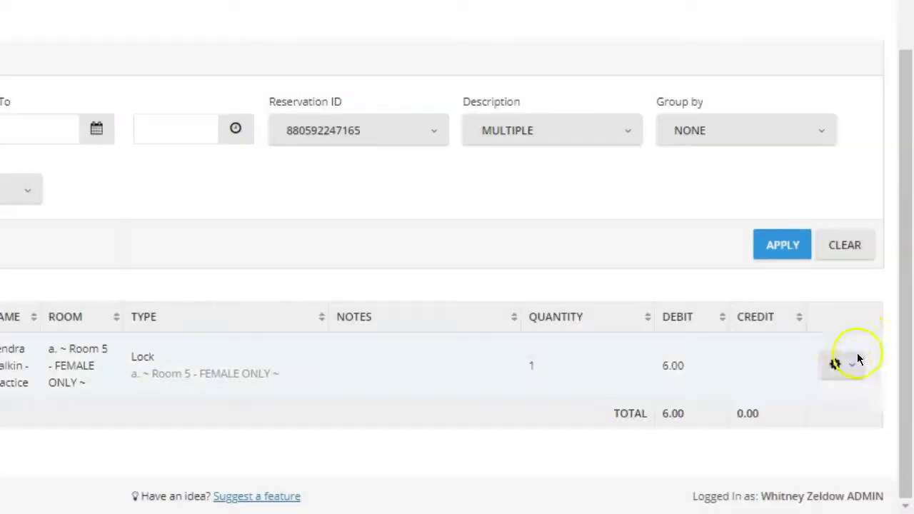
{"action": "left_click", "coordinate": [849, 364]}
{"action": "left_click", "coordinate": [838, 417]}
{"action": "left_click", "coordinate": [421, 141]}
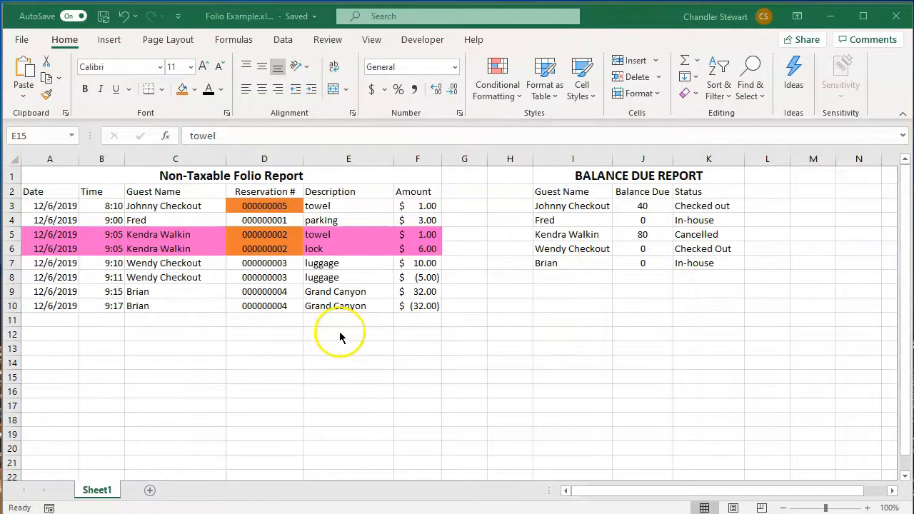
In the Folio Example workbook, make the hidden text in A13:F21 black to reveal the 12/7/2019 entries, and select the two voided amounts.
{"action": "left_click", "coordinate": [414, 367]}
{"action": "left_click_drag", "start_coordinate": [414, 368], "coordinate": [13, 342]}
{"action": "left_click", "coordinate": [208, 91]}
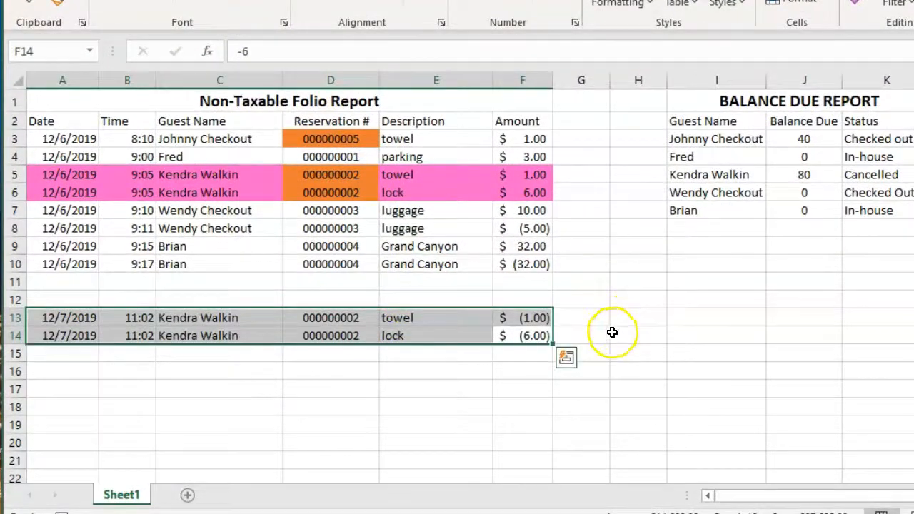
{"action": "left_click", "coordinate": [595, 372]}
{"action": "left_click_drag", "start_coordinate": [63, 349], "coordinate": [543, 464]}
{"action": "type", "text": "12/7/2019\t12:30\tJo\t000000006\ttowel\t$ 1.00 12/7/2019\t13:30\tCarolina\t000000007\tGrand Canyon\t$ 26.00 12/7/2019\t14:22\tJames\t000000008\tgym\t$ 5.00 12/7/2019\t14:23\tDavid\t000000007\tshirt\t$ 10.00"}
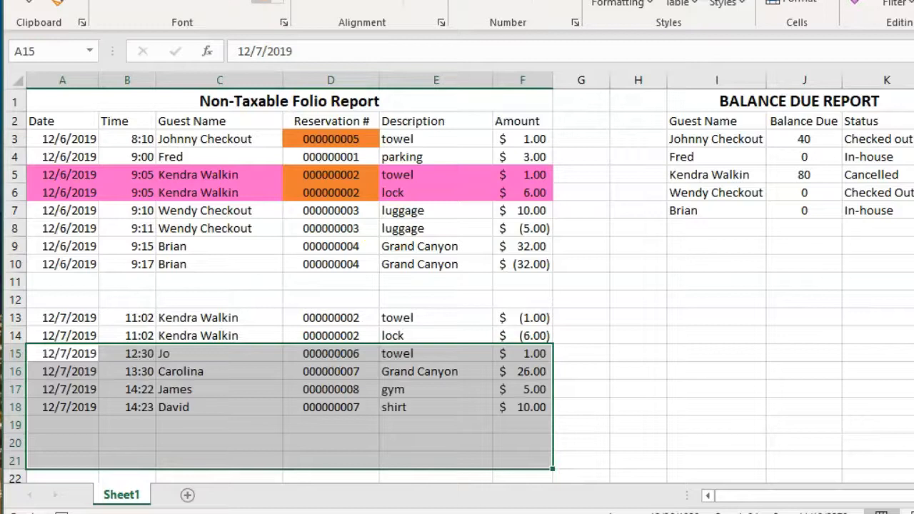
{"action": "left_click", "coordinate": [615, 347]}
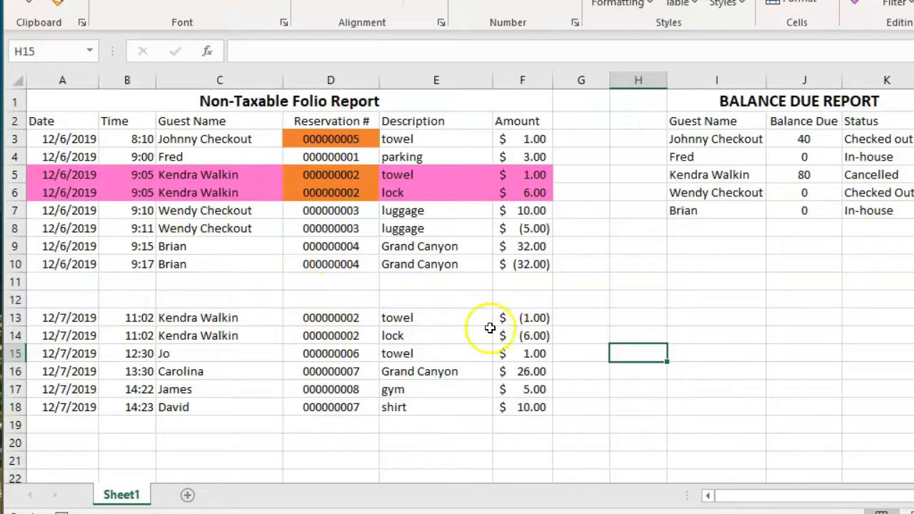
{"action": "left_click_drag", "start_coordinate": [534, 340], "coordinate": [533, 317]}
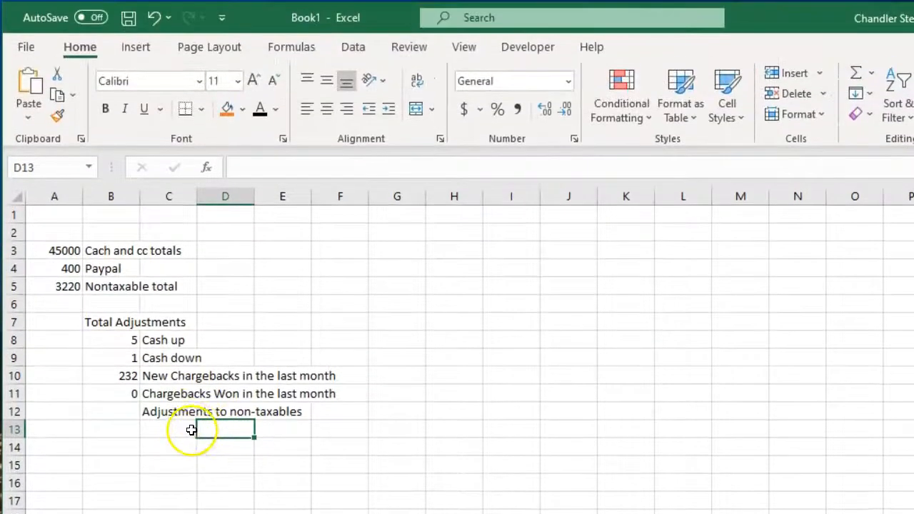
Fill cell B12, beside Adjustments to non-taxables on Book1's formula sheet, with black.
{"action": "left_click", "coordinate": [121, 412]}
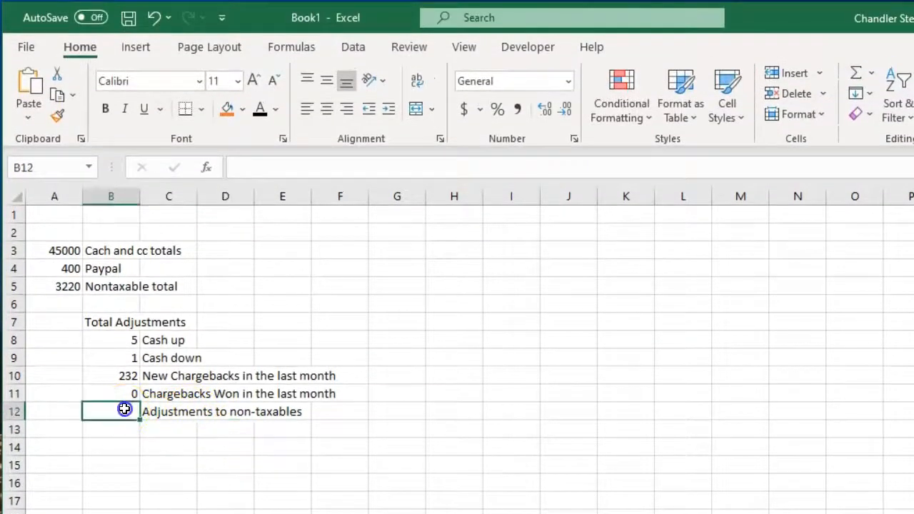
{"action": "left_click", "coordinate": [243, 111]}
{"action": "left_click", "coordinate": [240, 153]}
{"action": "left_click", "coordinate": [243, 410]}
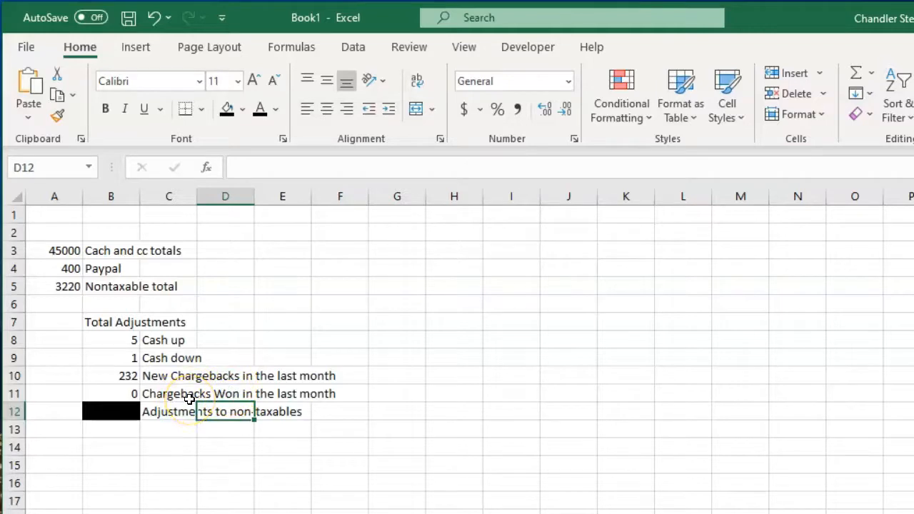
{"action": "left_click", "coordinate": [344, 378]}
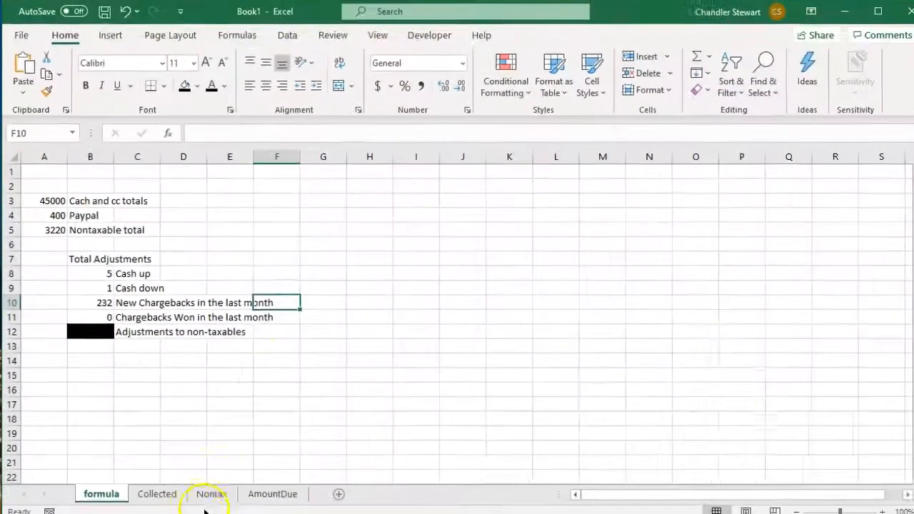
Check the Nontax sheet, return to the formula sheet and enter 13% in A15 with the label Room tax in B15.
{"action": "left_click", "coordinate": [207, 488]}
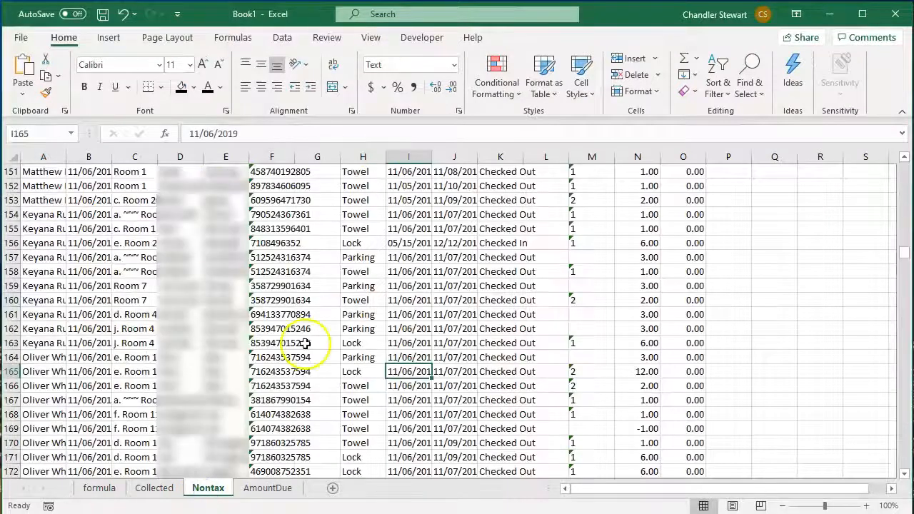
{"action": "left_click", "coordinate": [99, 487]}
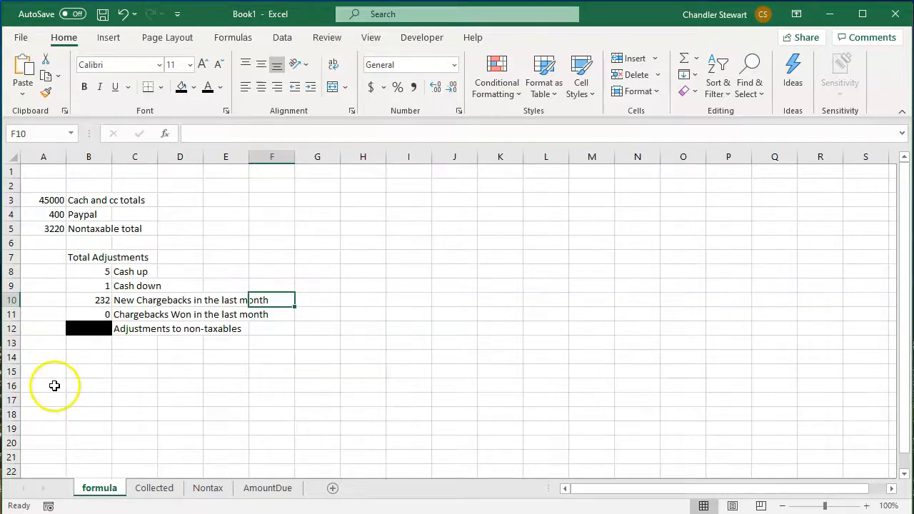
{"action": "scroll", "coordinate": [58, 385], "scroll_direction": "down", "scroll_amount": 1}
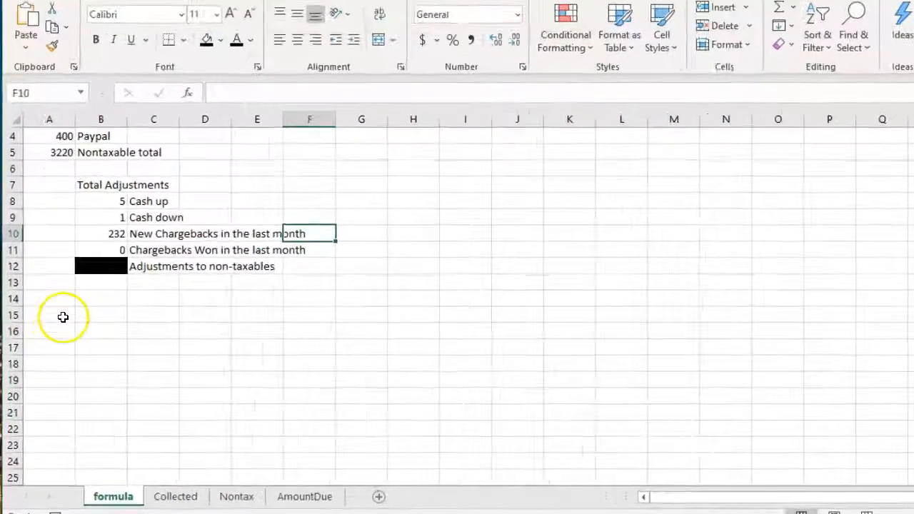
{"action": "left_click", "coordinate": [55, 332]}
{"action": "type", "text": "13%"}
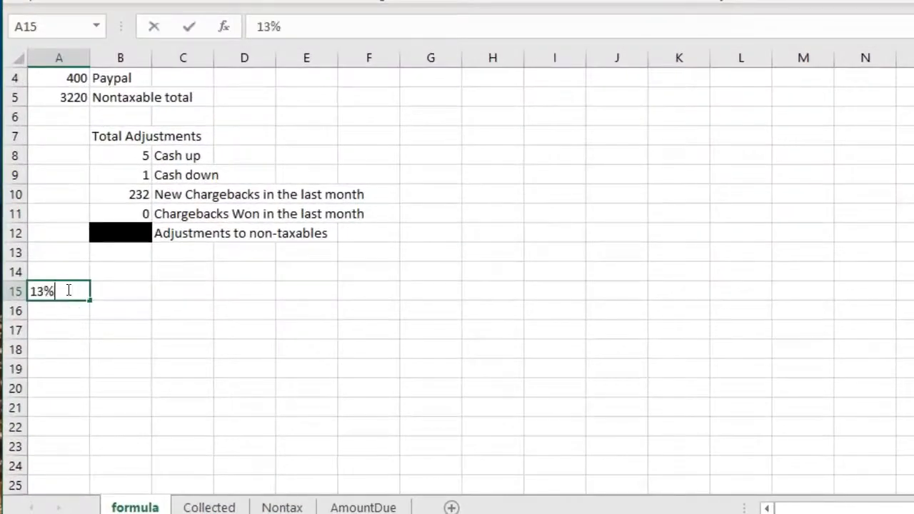
{"action": "key", "text": "Tab"}
{"action": "type", "text": "Room tax"}
{"action": "key", "text": "Return"}
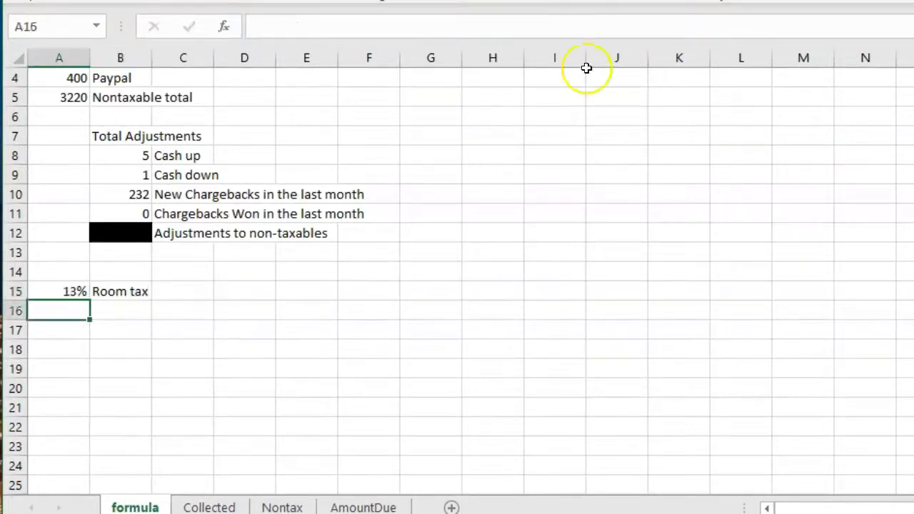
In A16, build the room total formula =A3+A4-A5+B8-B9+B10 from the payments, nontaxable total, cash adjustments and new chargebacks.
{"action": "left_click", "coordinate": [430, 291]}
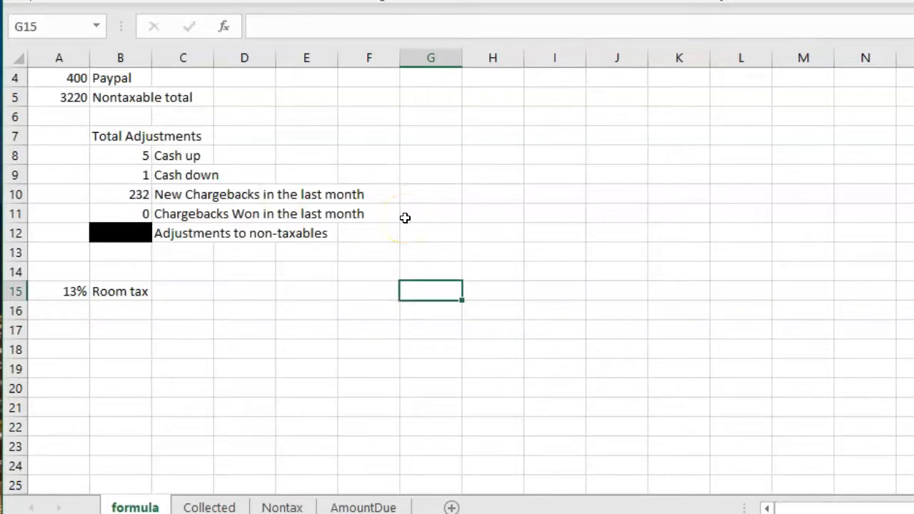
{"action": "scroll", "coordinate": [463, 159], "scroll_direction": "up", "scroll_amount": 1}
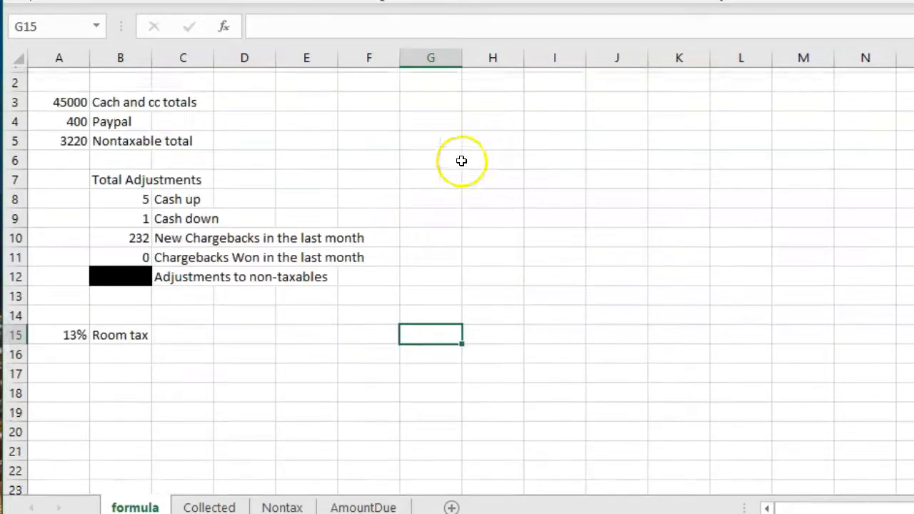
{"action": "left_click", "coordinate": [75, 369]}
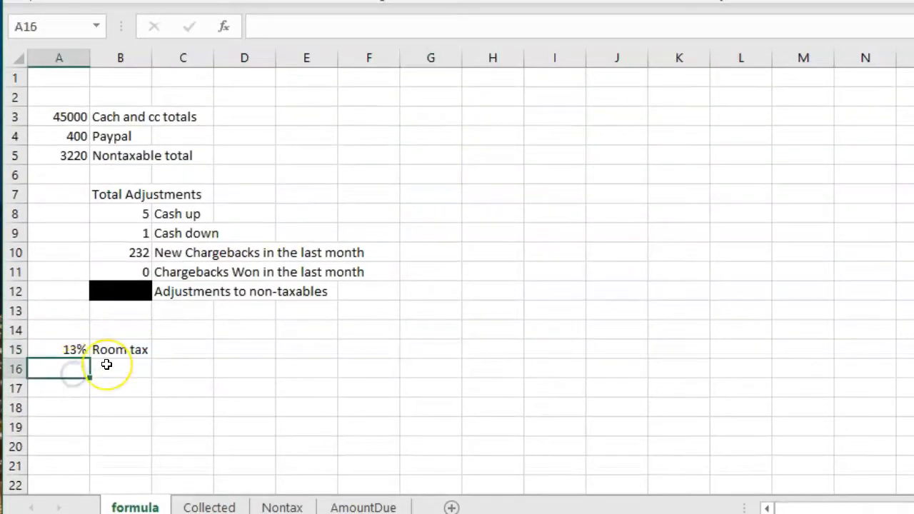
{"action": "type", "text": "="}
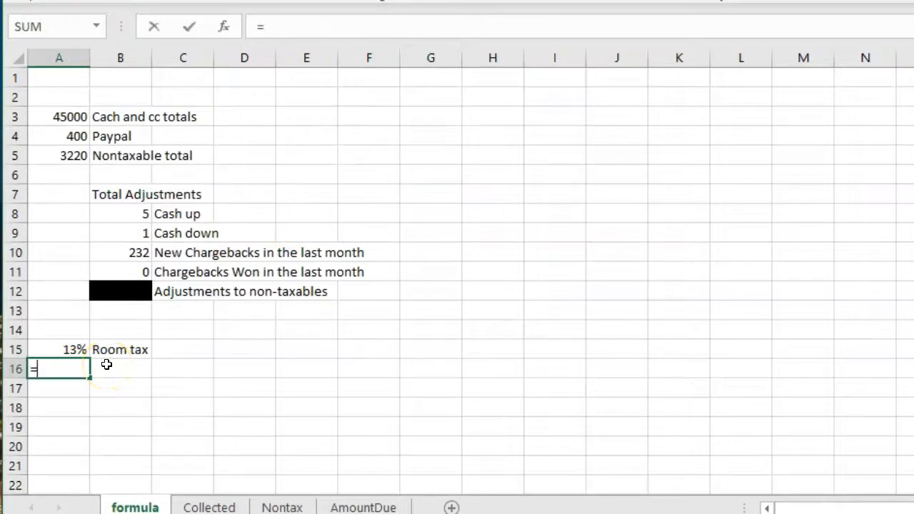
{"action": "left_click", "coordinate": [75, 117]}
{"action": "type", "text": "+"}
{"action": "left_click", "coordinate": [62, 135]}
{"action": "type", "text": "-"}
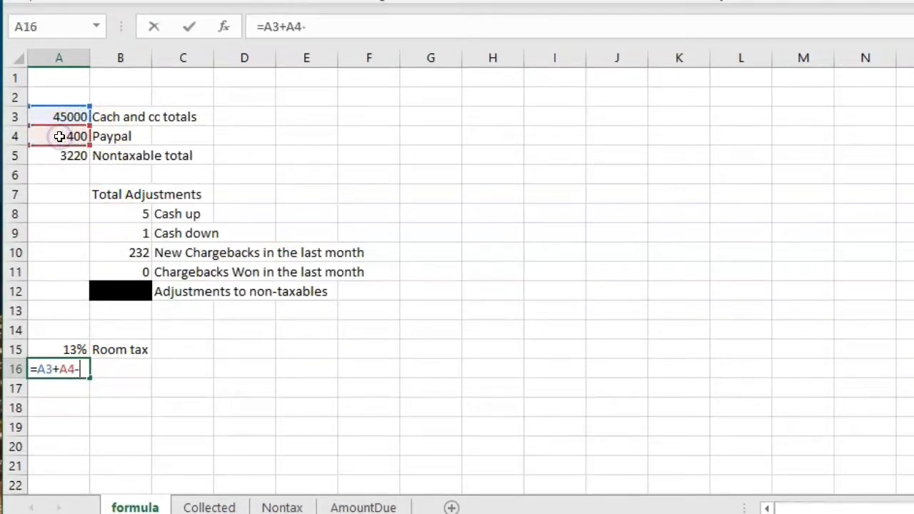
{"action": "left_click", "coordinate": [61, 156]}
{"action": "type", "text": "+"}
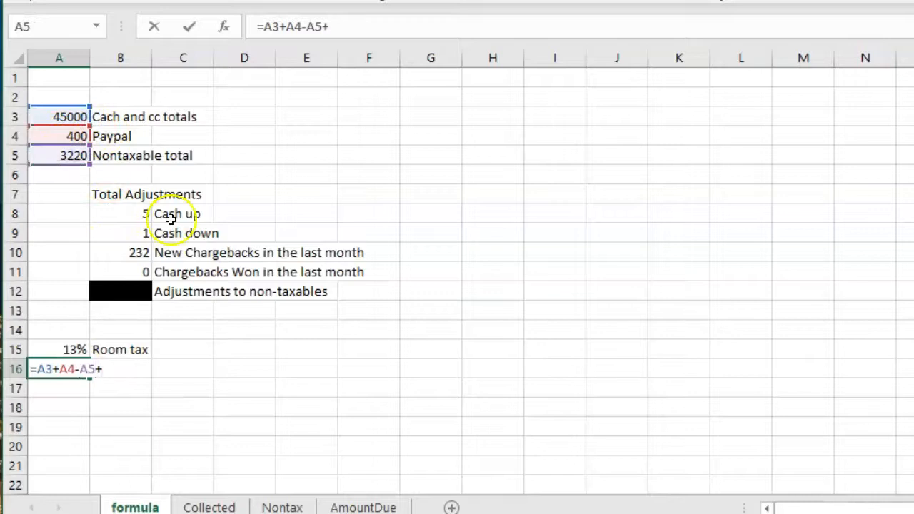
{"action": "left_click", "coordinate": [141, 212]}
{"action": "type", "text": "-"}
{"action": "left_click", "coordinate": [143, 233]}
{"action": "type", "text": "+"}
{"action": "left_click", "coordinate": [138, 252]}
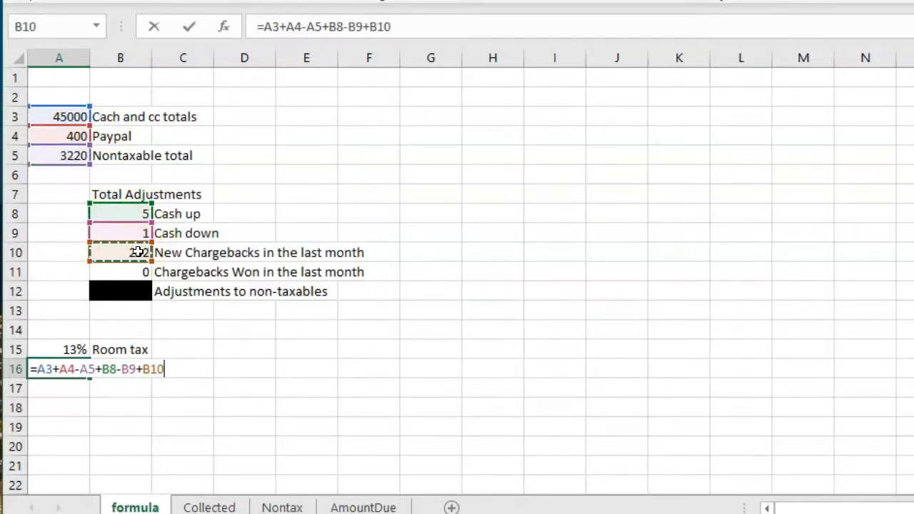
Correct the A16 formula to subtract B10, add the won chargebacks in B11, and enter it as =A3+A4-A5+B8-B9-B10+B11.
{"action": "left_click", "coordinate": [136, 369]}
{"action": "key", "text": "Delete"}
{"action": "type", "text": "-"}
{"action": "left_click", "coordinate": [414, 26]}
{"action": "type", "text": "+"}
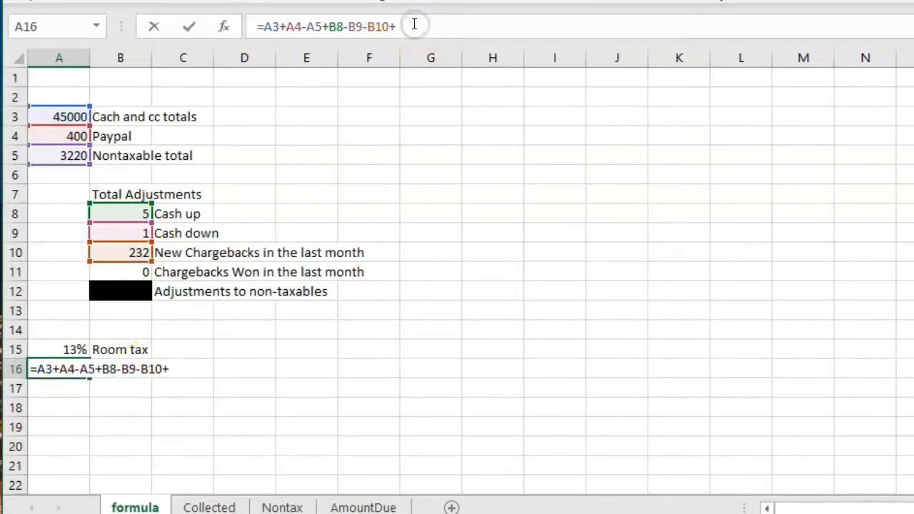
{"action": "left_click", "coordinate": [123, 271]}
{"action": "key", "text": "Return"}
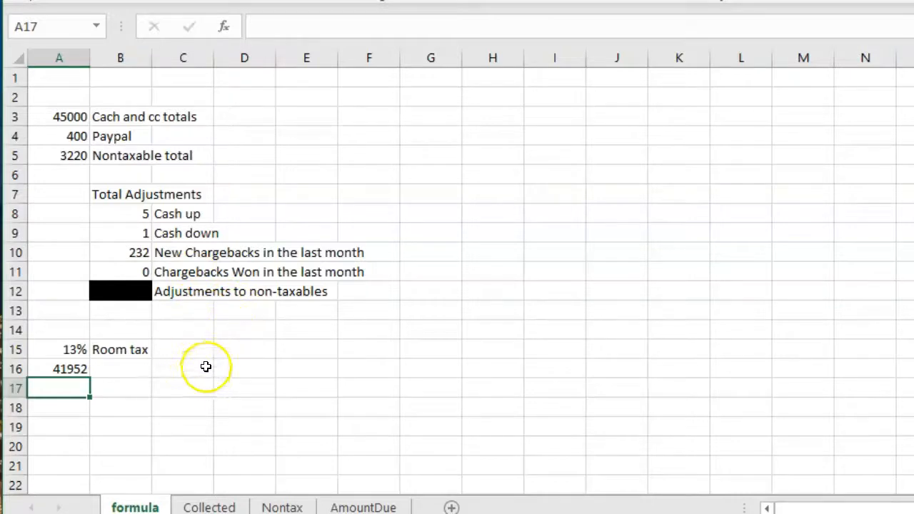
Label the A16 result in B16 as Room total (with taxes).
{"action": "left_click", "coordinate": [141, 371]}
{"action": "type", "text": "T"}
{"action": "key", "text": "BackSpace"}
{"action": "type", "text": "R"}
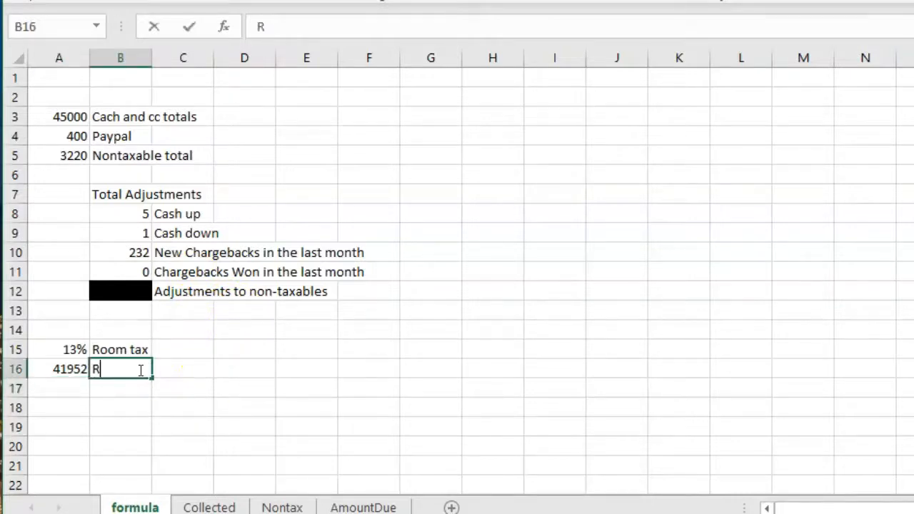
{"action": "type", "text": "oom total (with taxes)"}
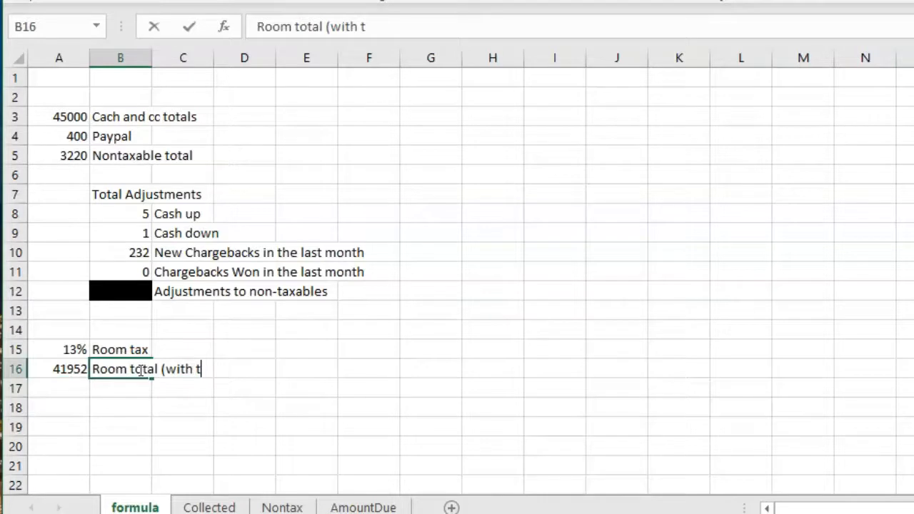
{"action": "key", "text": "Return"}
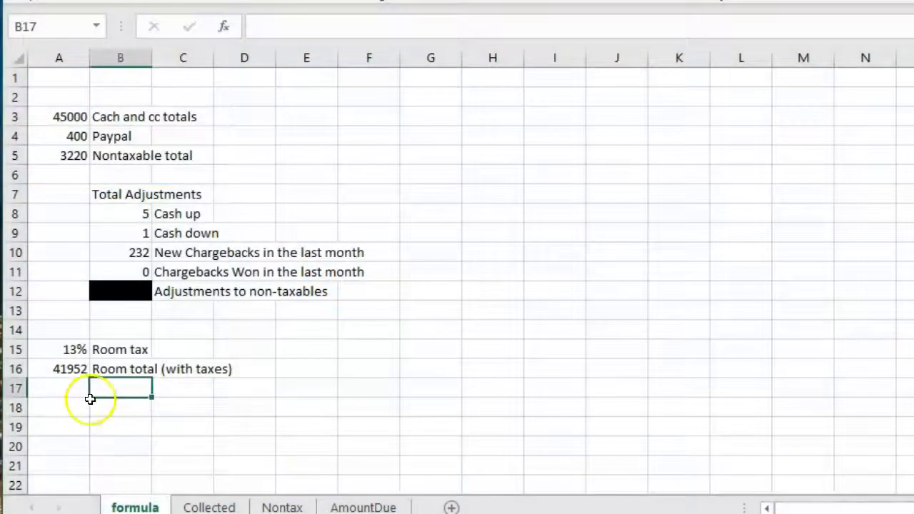
Enter =A16/1.13 in A17 and label it Room total (without taxes) in B17.
{"action": "left_click", "coordinate": [197, 386]}
{"action": "left_click", "coordinate": [70, 385]}
{"action": "type", "text": "="}
{"action": "left_click", "coordinate": [65, 367]}
{"action": "type", "text": "/1.13"}
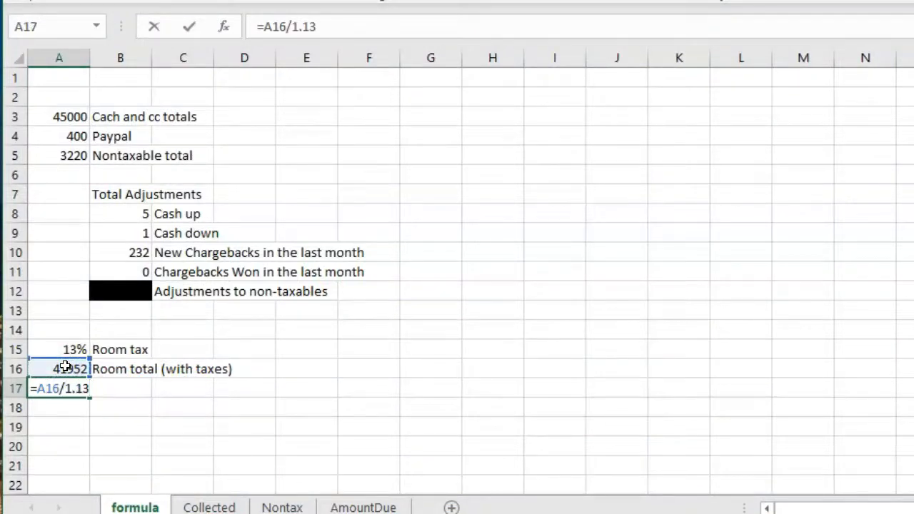
{"action": "key", "text": "Tab"}
{"action": "type", "text": "Room total"}
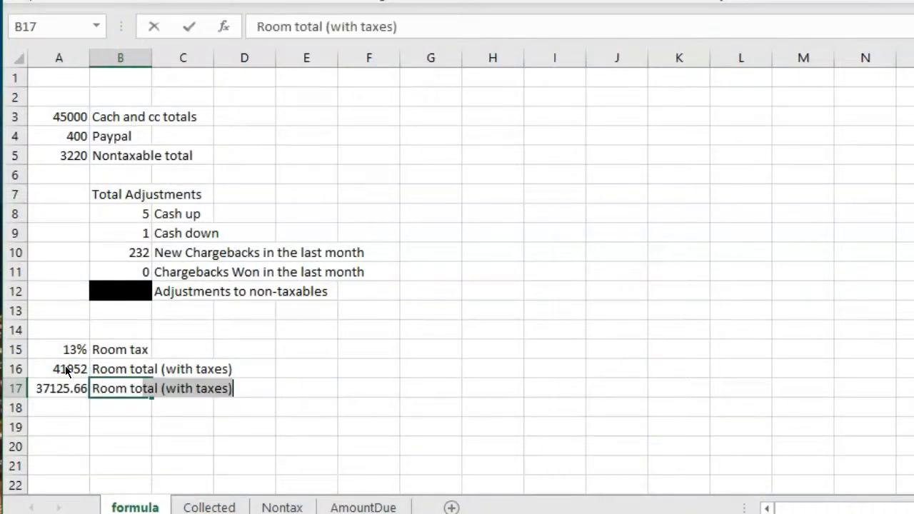
{"action": "type", "text": " (without "}
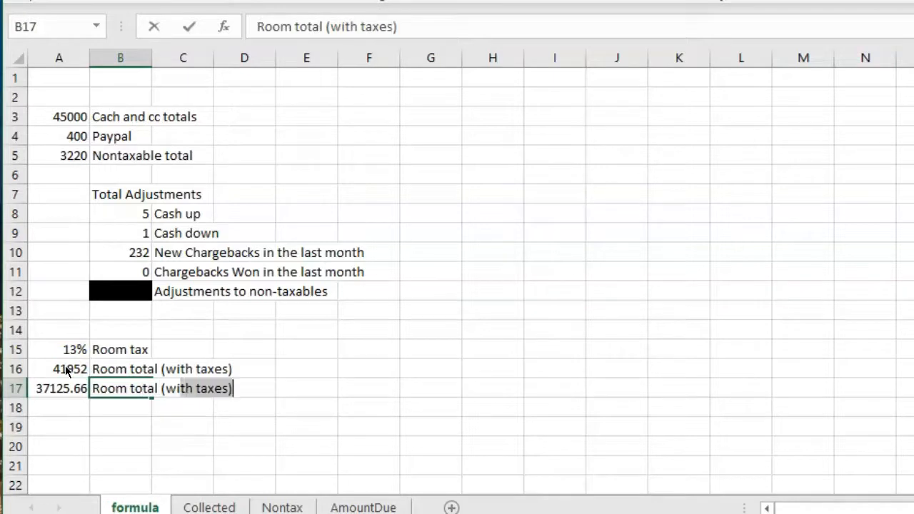
{"action": "type", "text": "taxes)"}
{"action": "key", "text": "Return"}
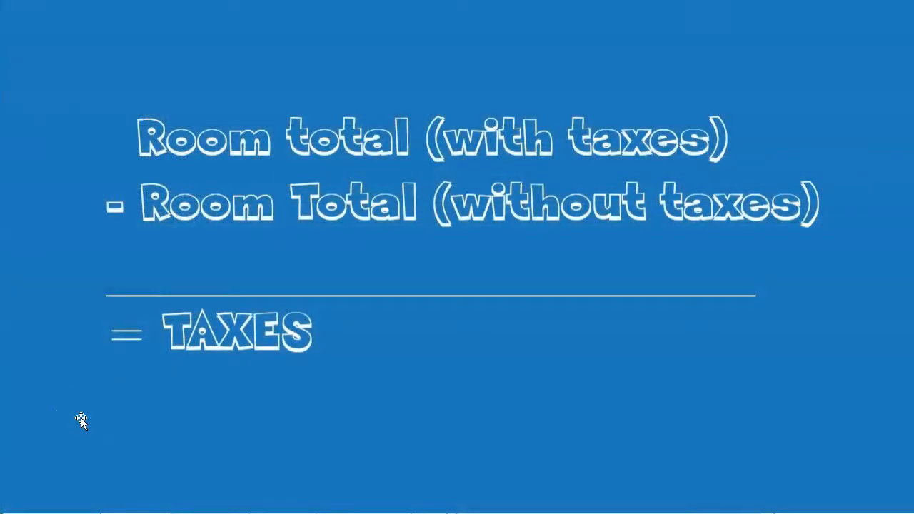
Calculate the tax due in A19 with =A16-A17 and label it We pay! in B19.
{"action": "left_click", "coordinate": [75, 424]}
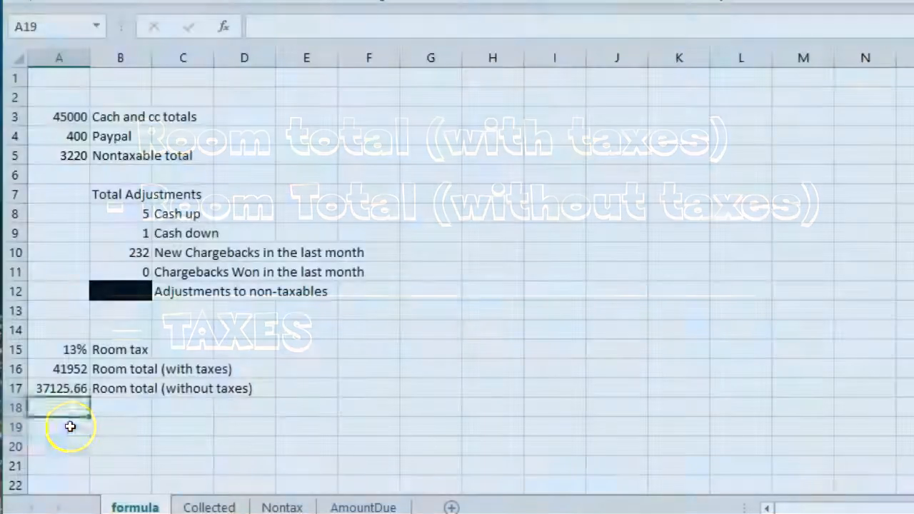
{"action": "type", "text": "="}
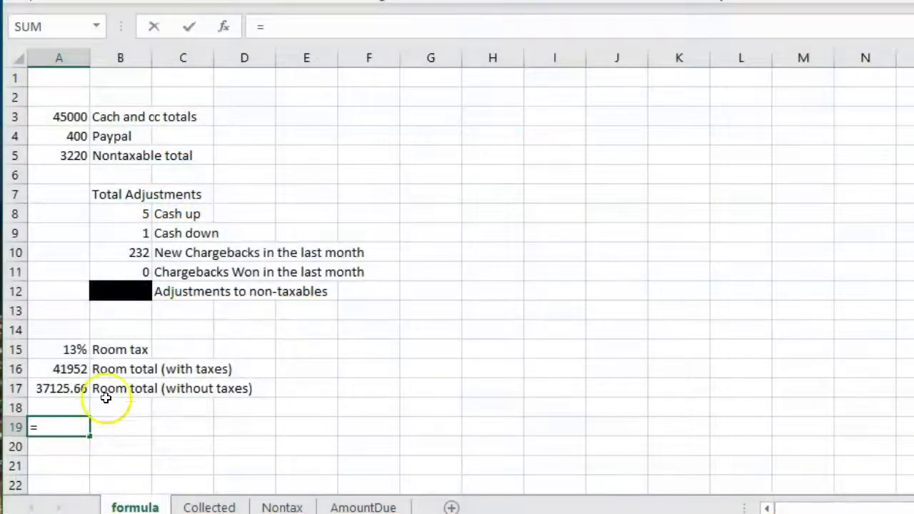
{"action": "left_click", "coordinate": [63, 366]}
{"action": "type", "text": "-"}
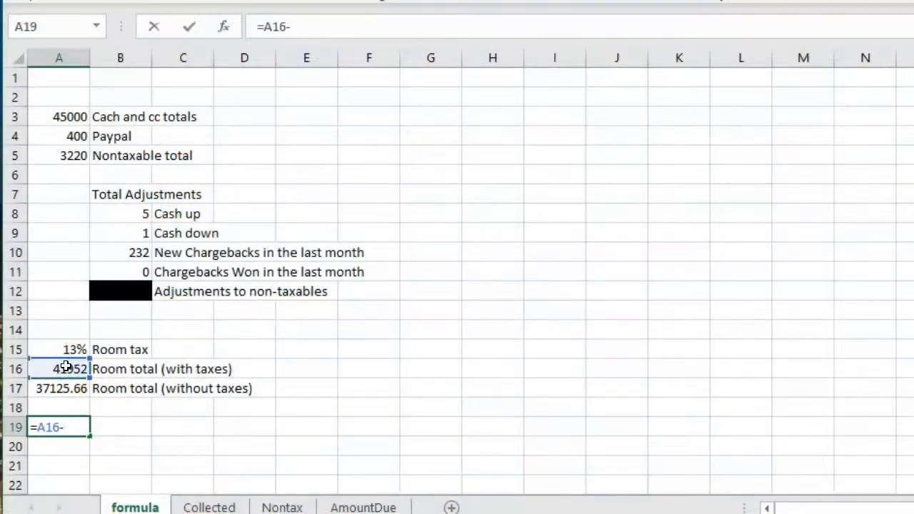
{"action": "left_click", "coordinate": [72, 391]}
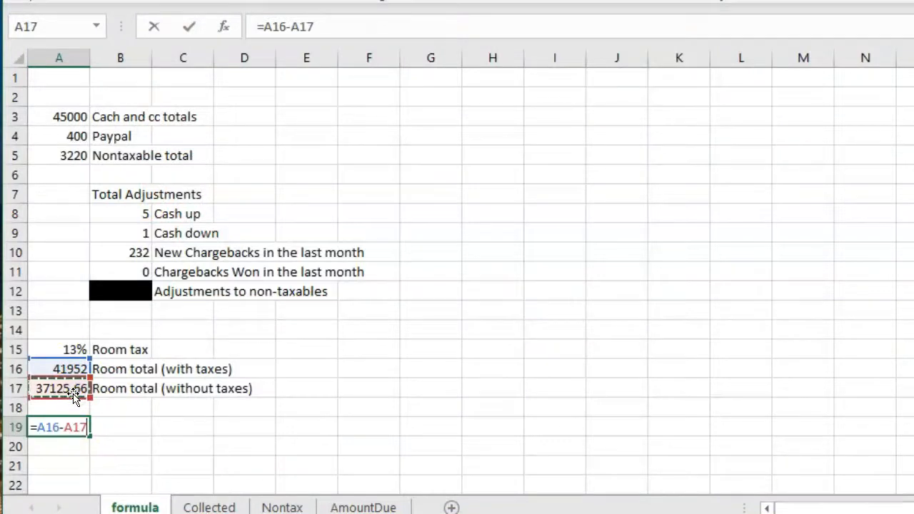
{"action": "key", "text": "Tab"}
{"action": "type", "text": "We pay"}
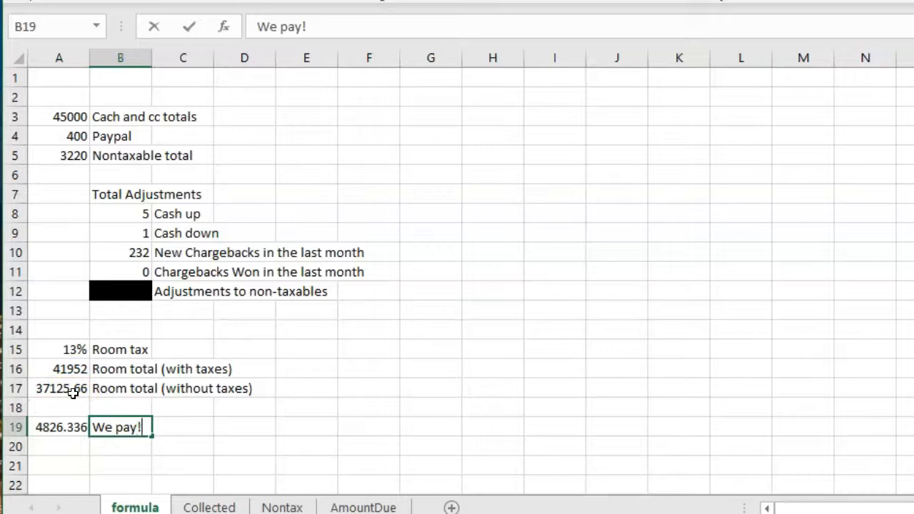
{"action": "key", "text": "Return"}
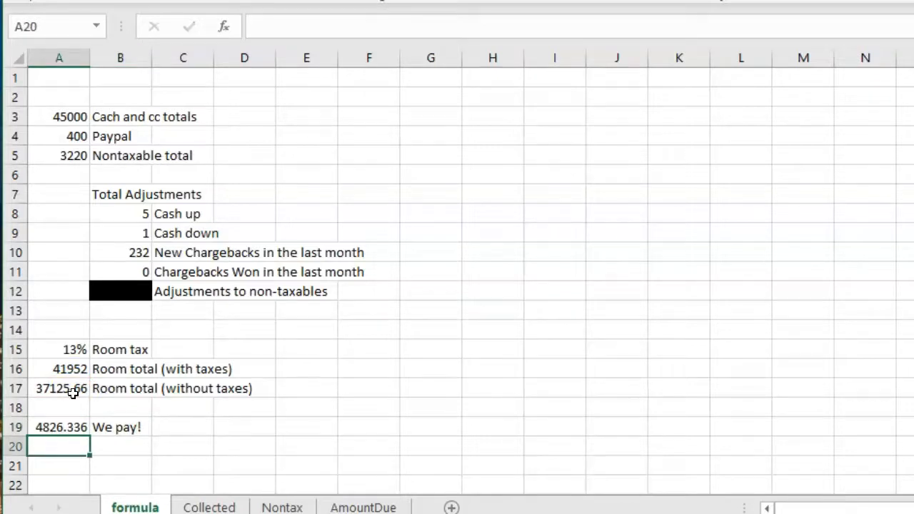